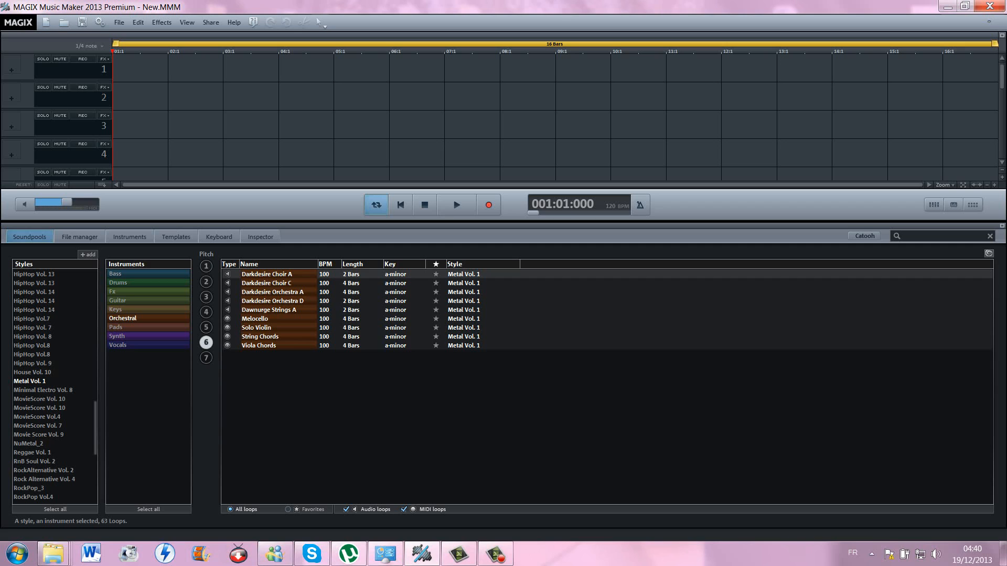
- Choose both HipHop_5 styles, preview the Basse scratch loop and place it at the start of track 1
scroll(42, 370, up, 7)
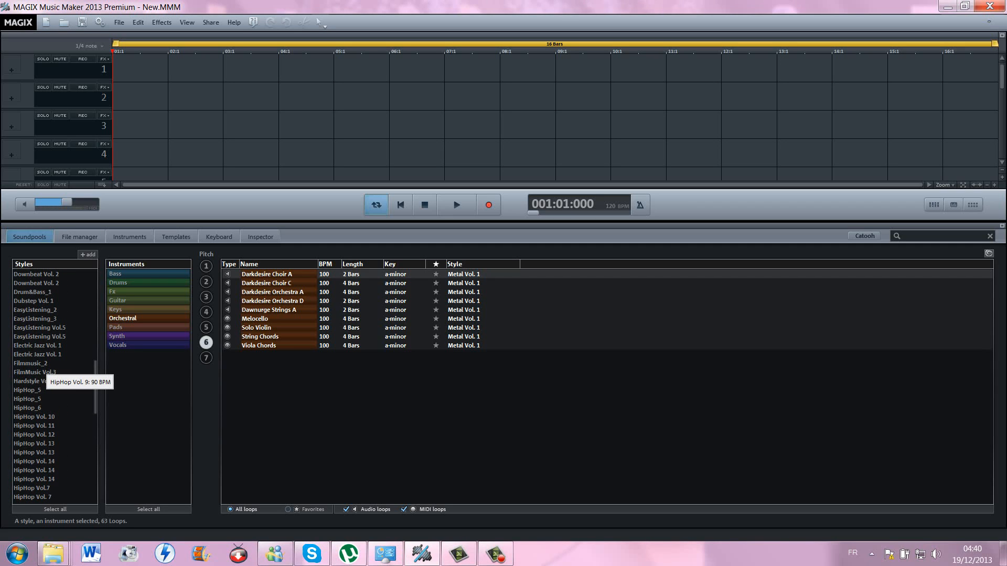
click(36, 399)
click(37, 391)
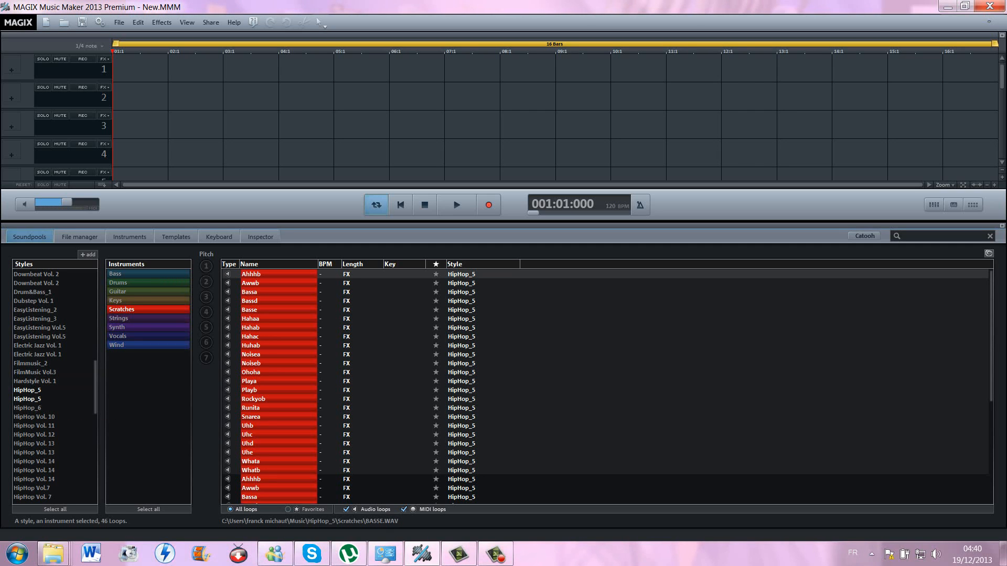
click(252, 310)
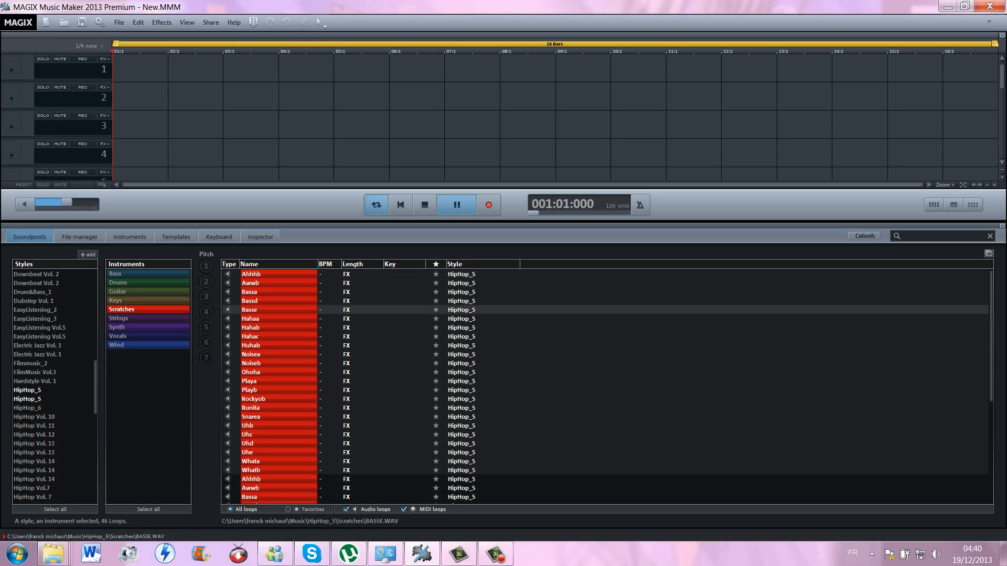
drag(251, 310, 135, 68)
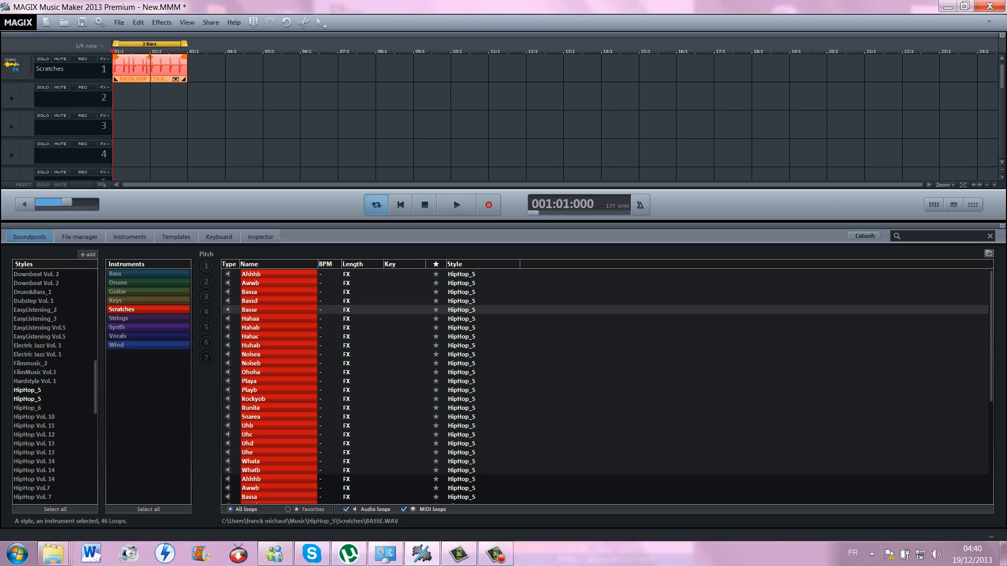
- Audition the HipHop_5 drum loops Backa, Checkitc, Dirtyc and Equalb, and place Equalb on track 2 at bar 3
click(119, 283)
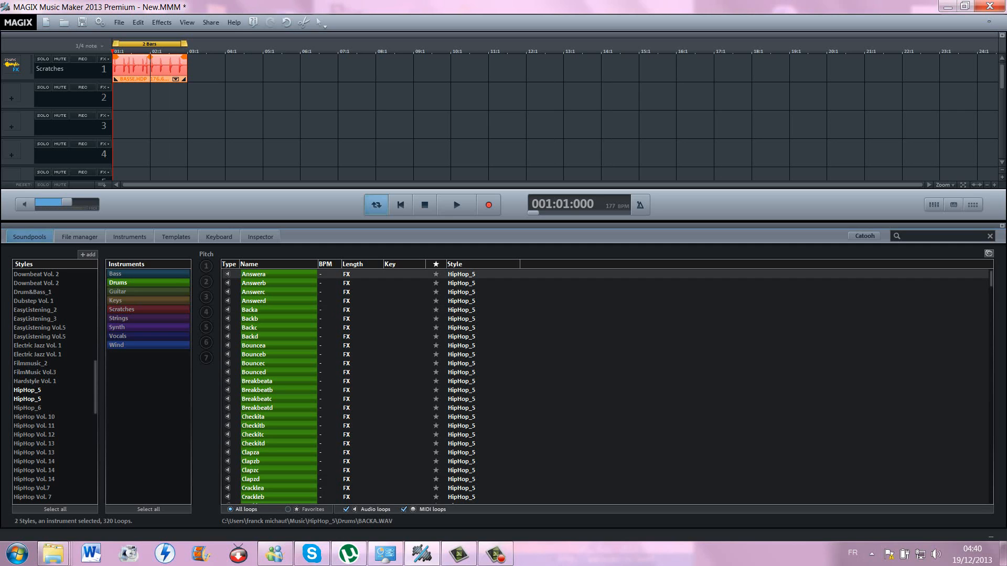
click(251, 310)
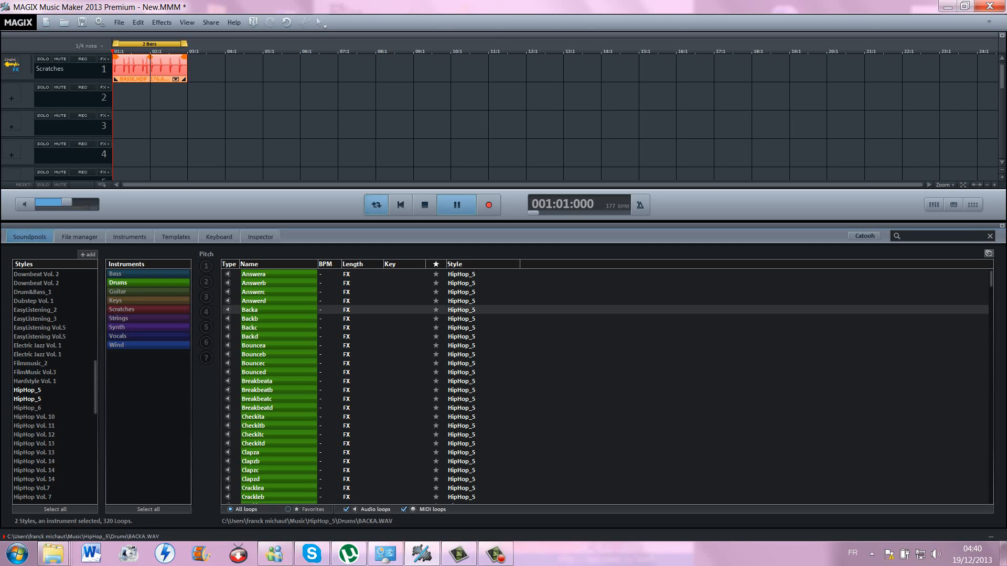
scroll(252, 323, down, 4)
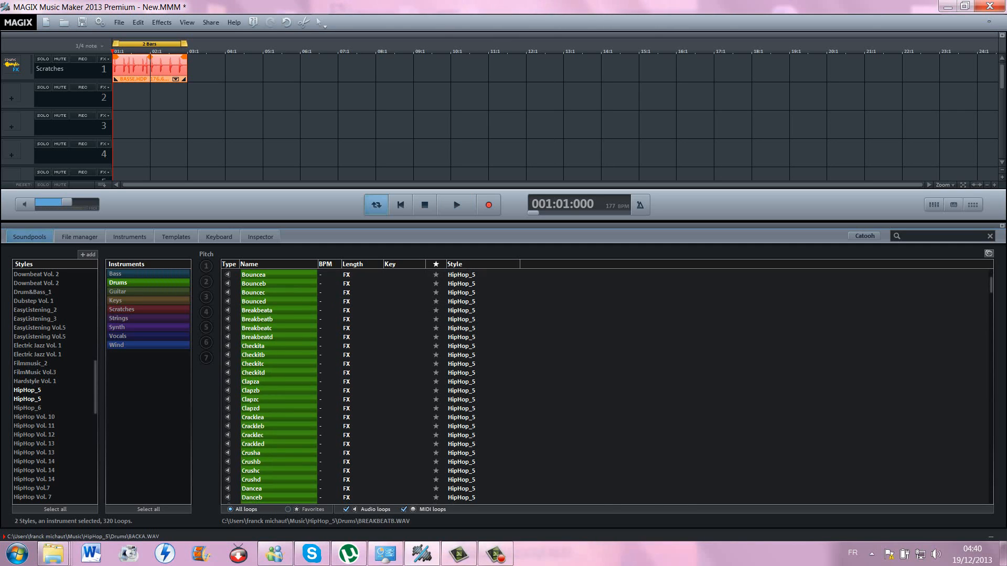
click(253, 328)
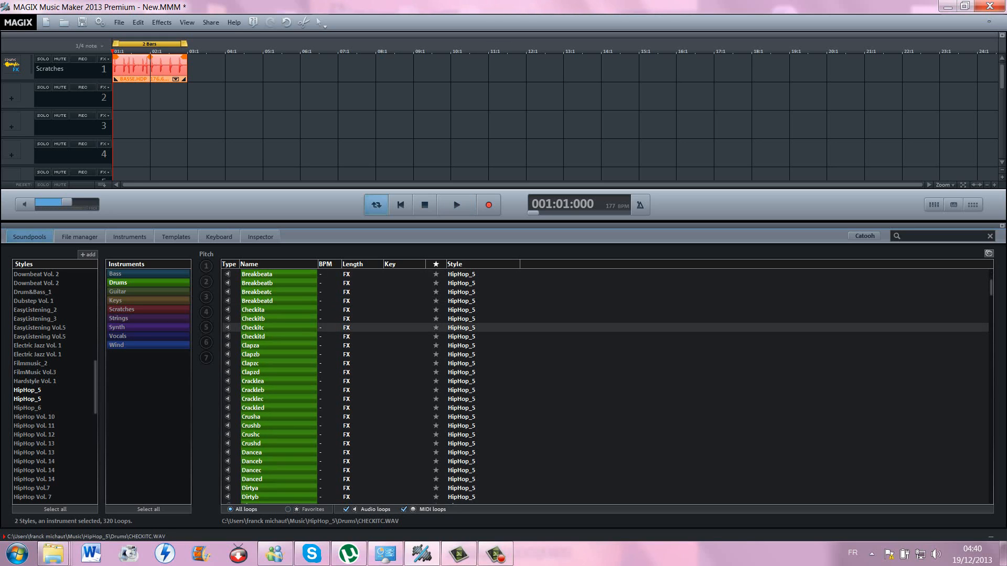
scroll(252, 333, down, 5)
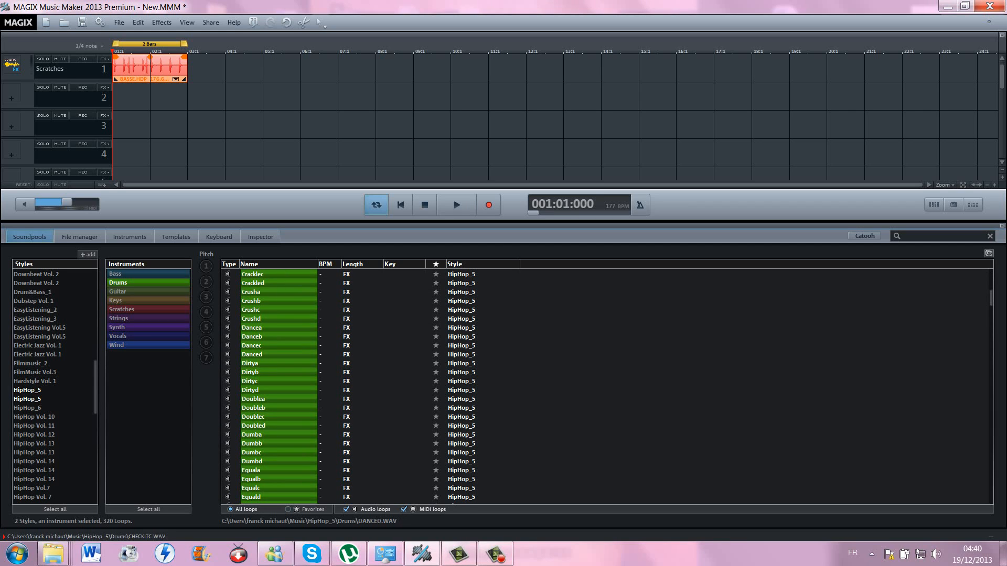
click(252, 381)
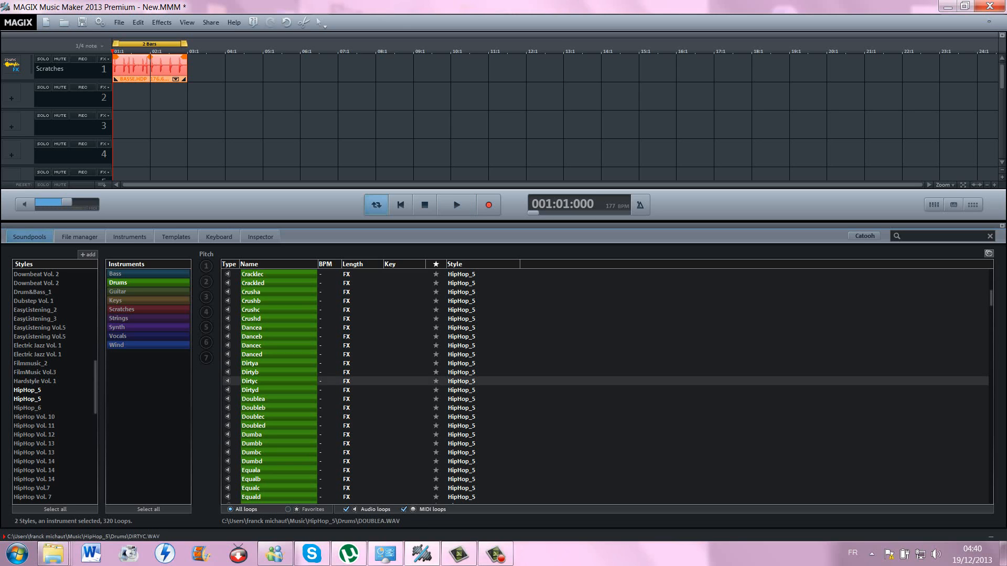
scroll(251, 417, down, 1)
scroll(252, 417, down, 2)
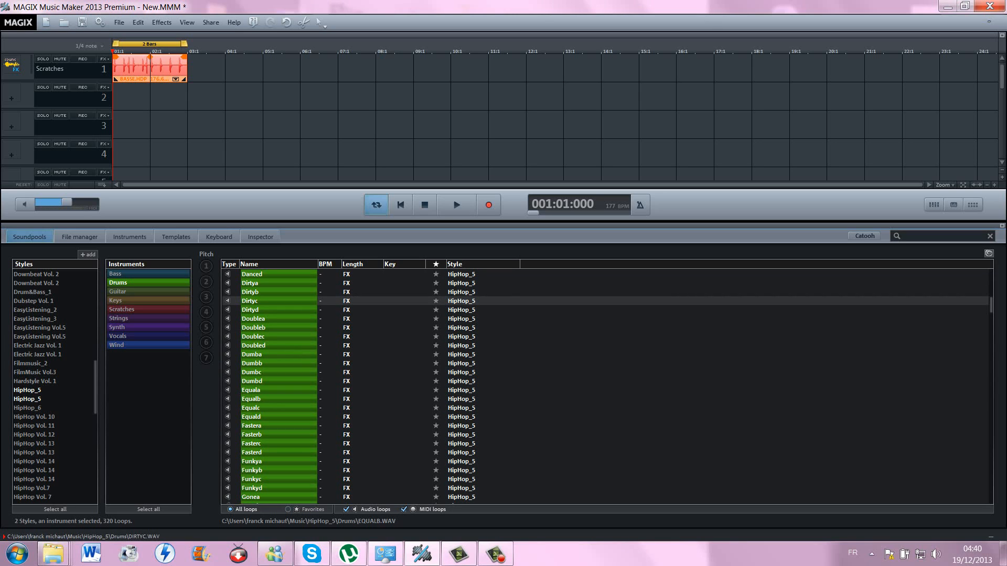
click(252, 399)
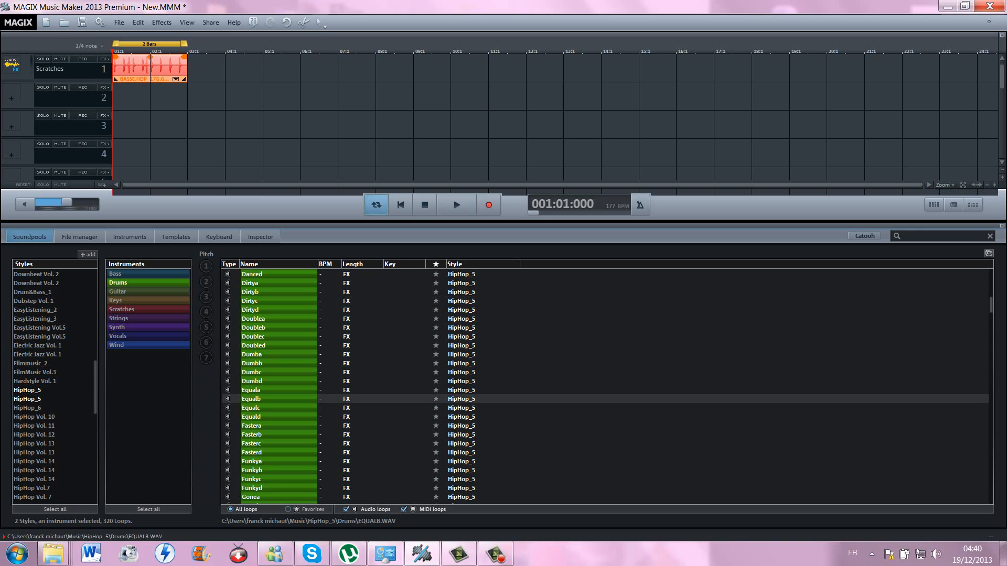
drag(252, 399, 225, 96)
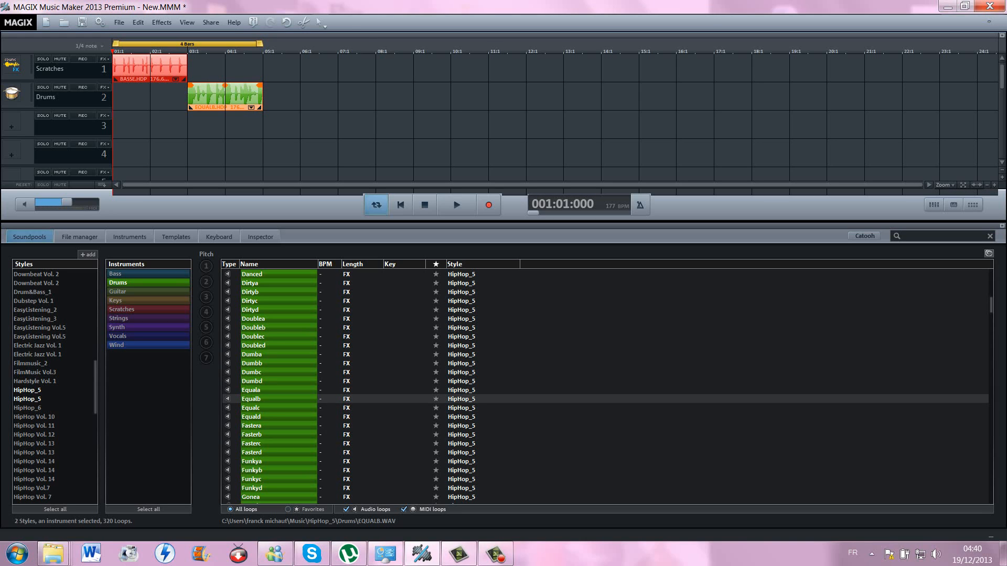
- Extend the Equalb drum clip to three bars and paste a copy of it on track 2 at bar 7
drag(261, 105, 299, 105)
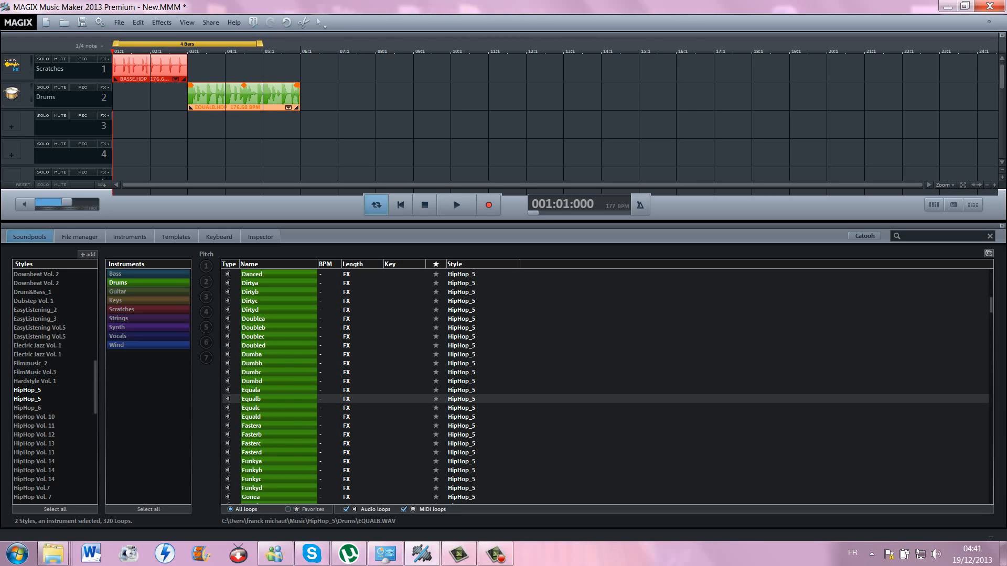
right_click(269, 105)
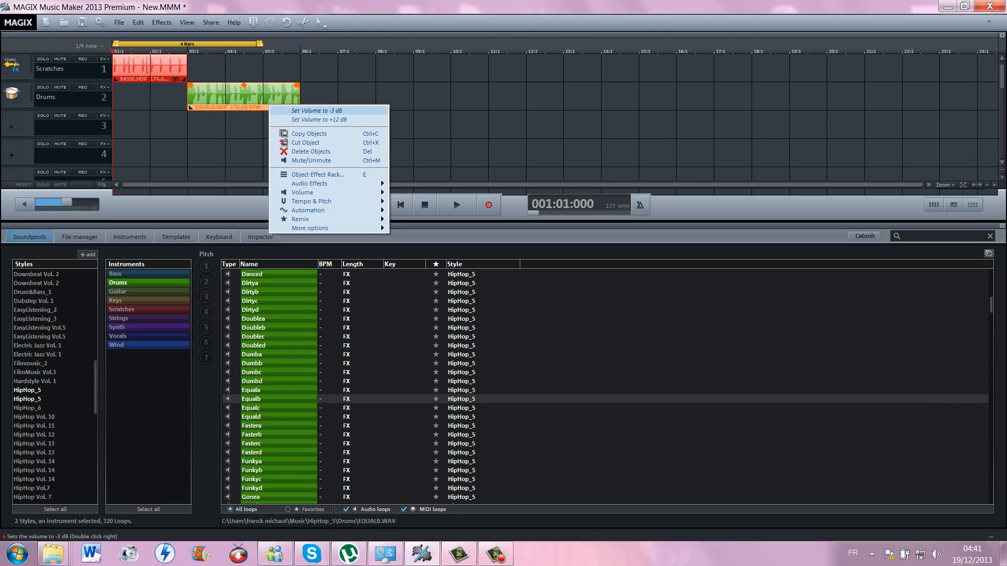
click(310, 134)
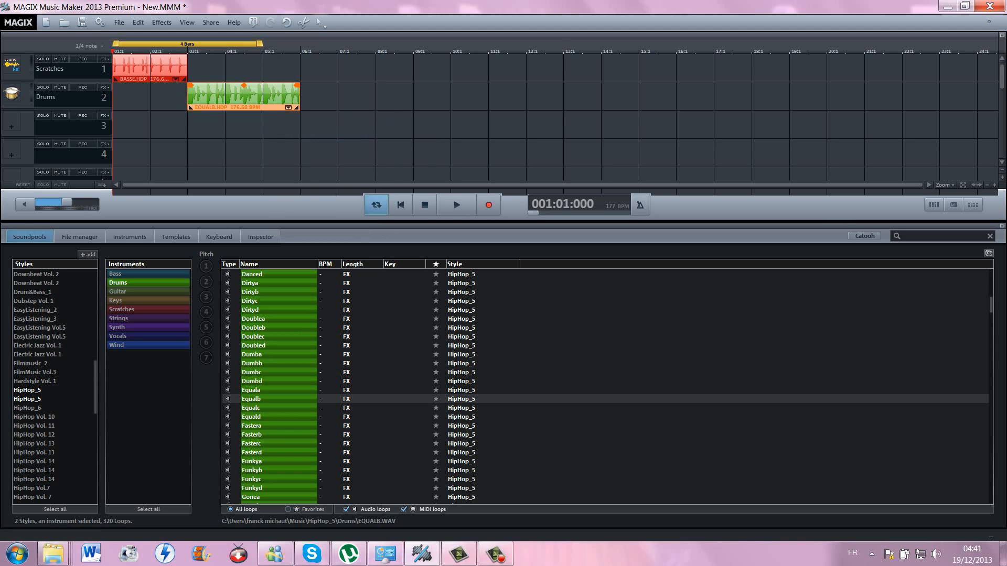
right_click(342, 95)
click(367, 99)
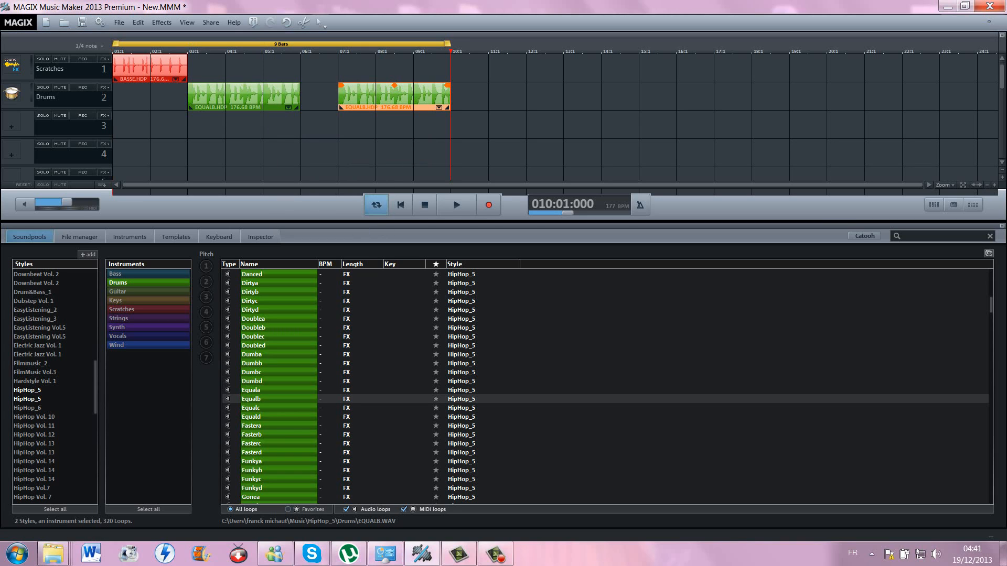
mouse_move(369, 98)
mouse_down()
mouse_move(379, 98)
mouse_move(369, 97)
mouse_up()
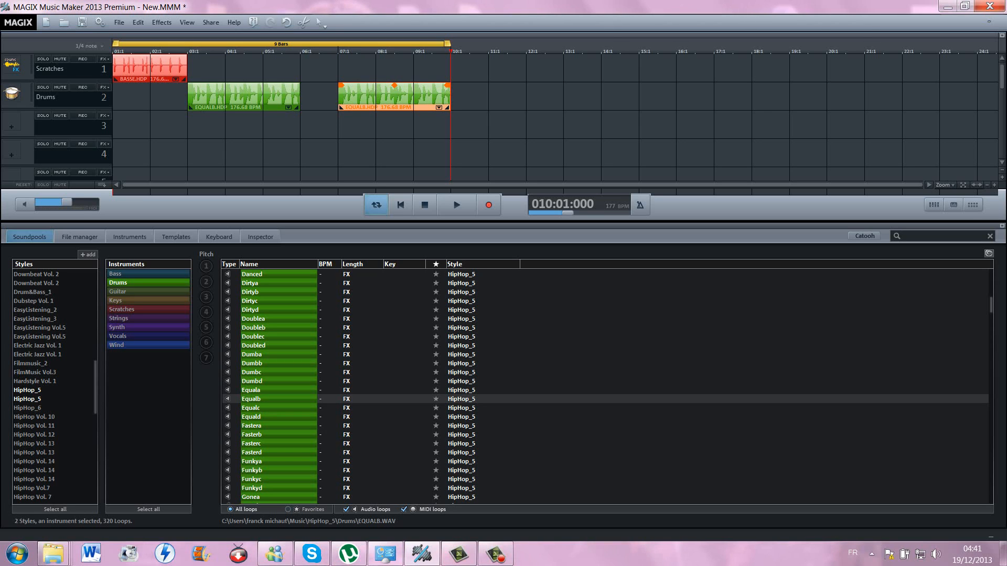
- Add the Rockyob scratch loop and shorten it to fill the one-bar gap between the two drum clips on track 2
right_click(180, 78)
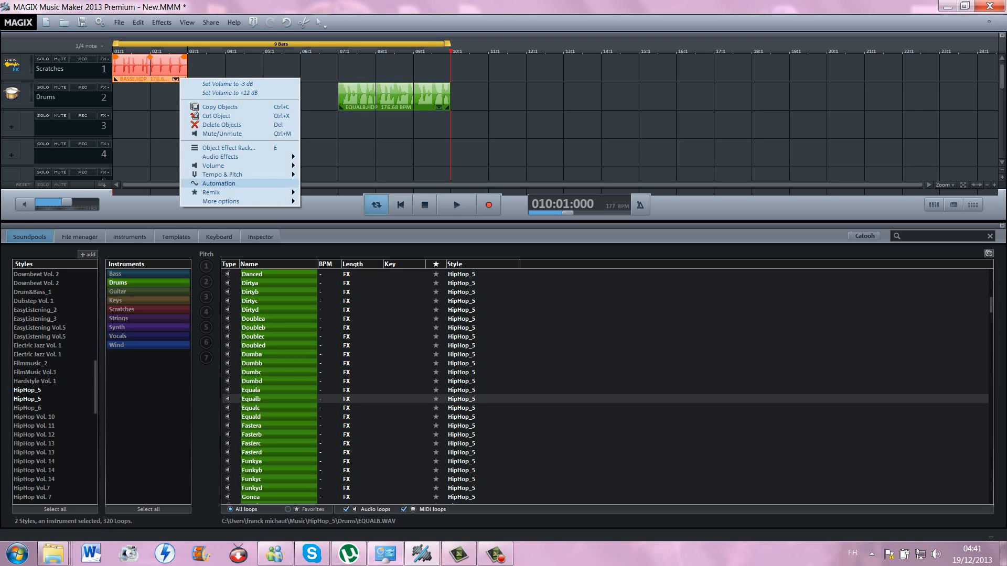
key(Escape)
click(122, 310)
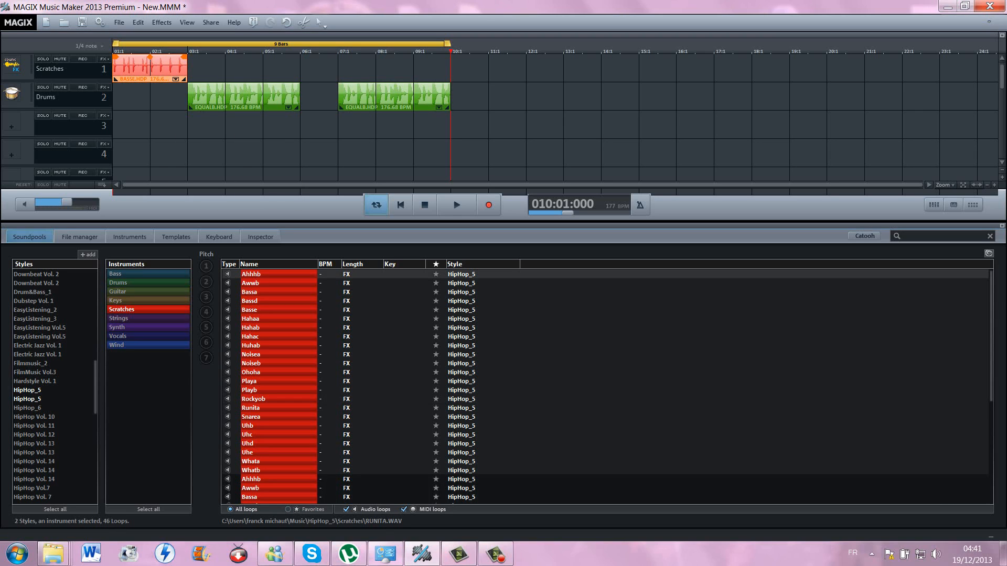
scroll(277, 416, down, 3)
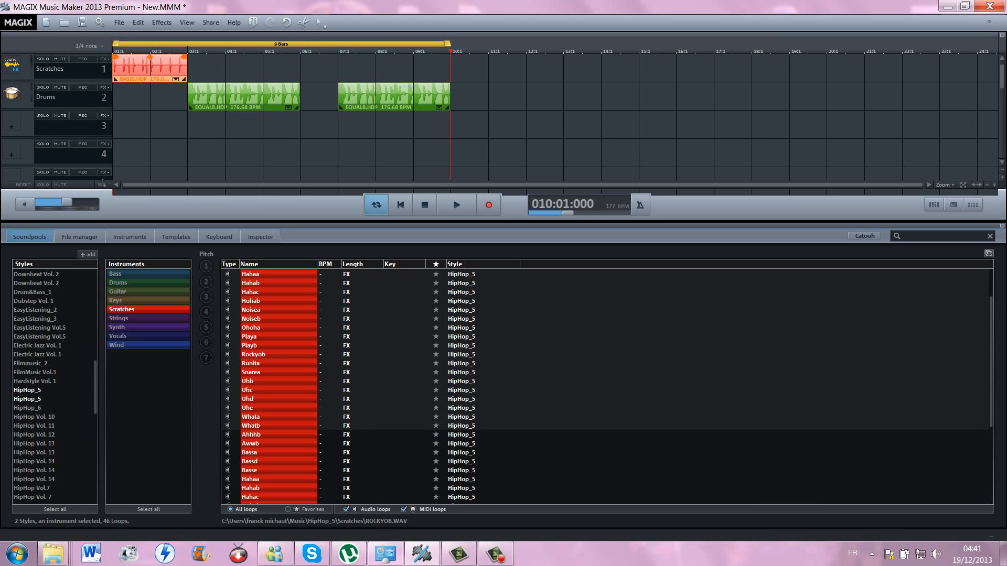
click(278, 354)
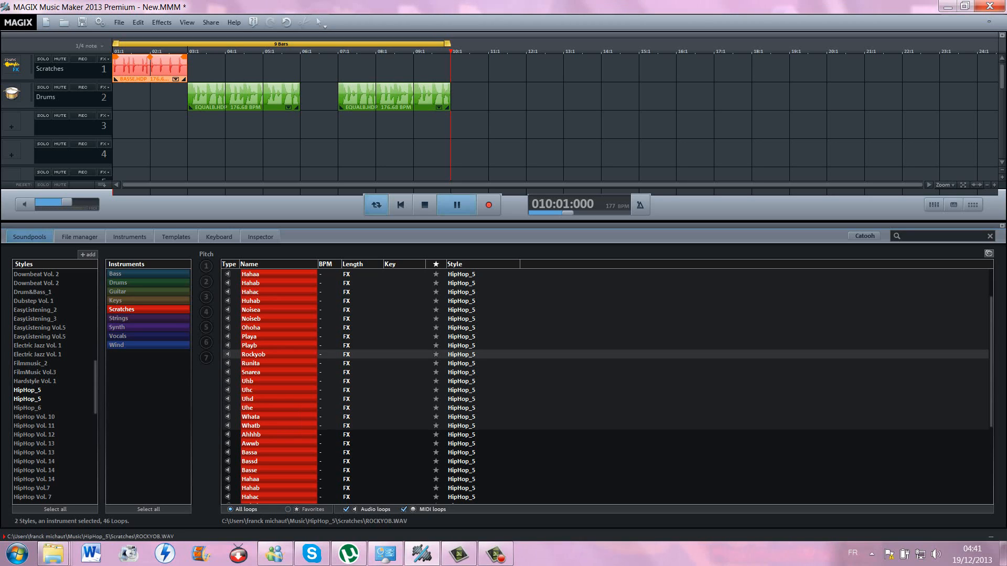
drag(272, 354, 292, 135)
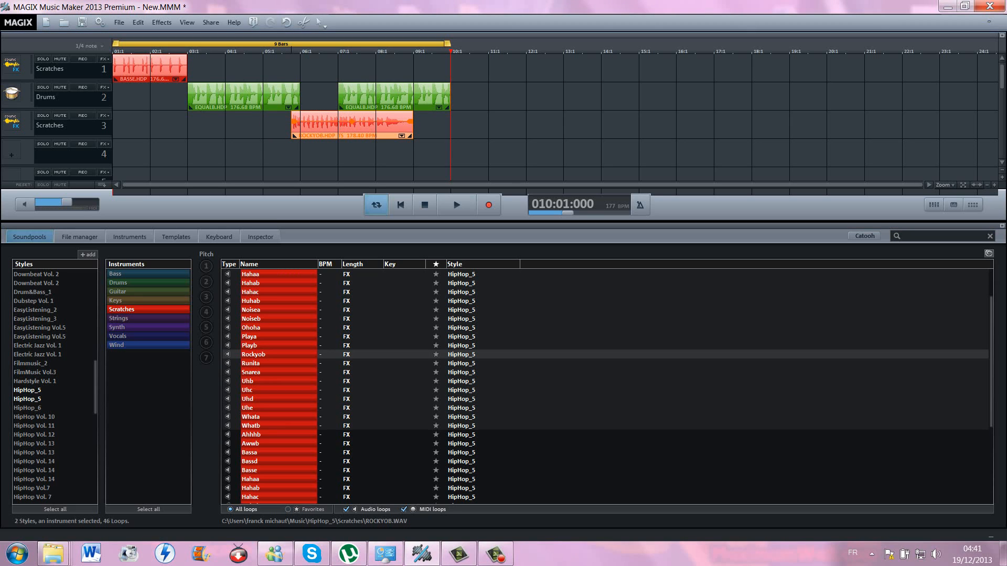
drag(412, 136, 337, 136)
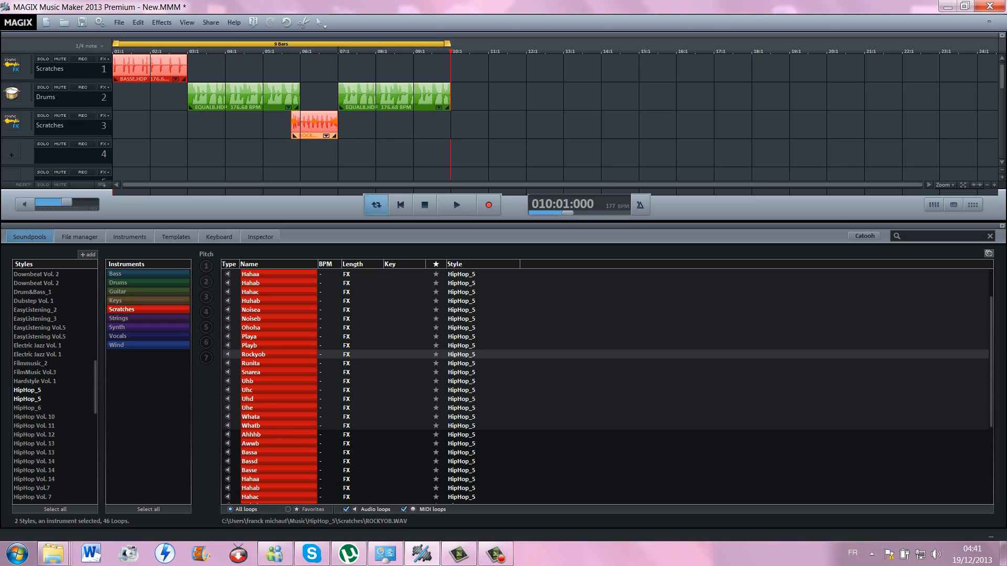
drag(338, 136, 319, 95)
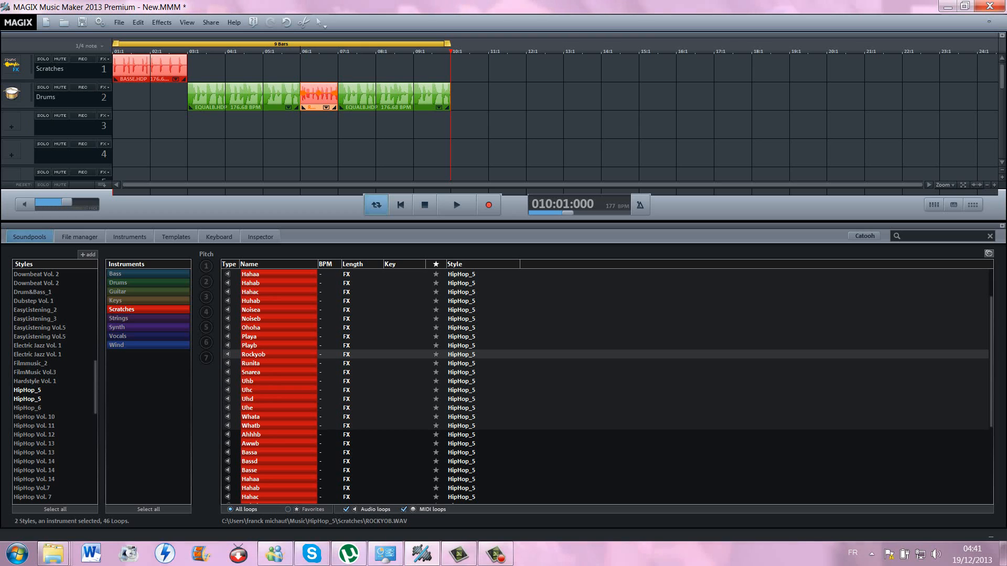
- Play the arrangement from the beginning through the second drum clip, and stop playback
key(Home)
key(space)
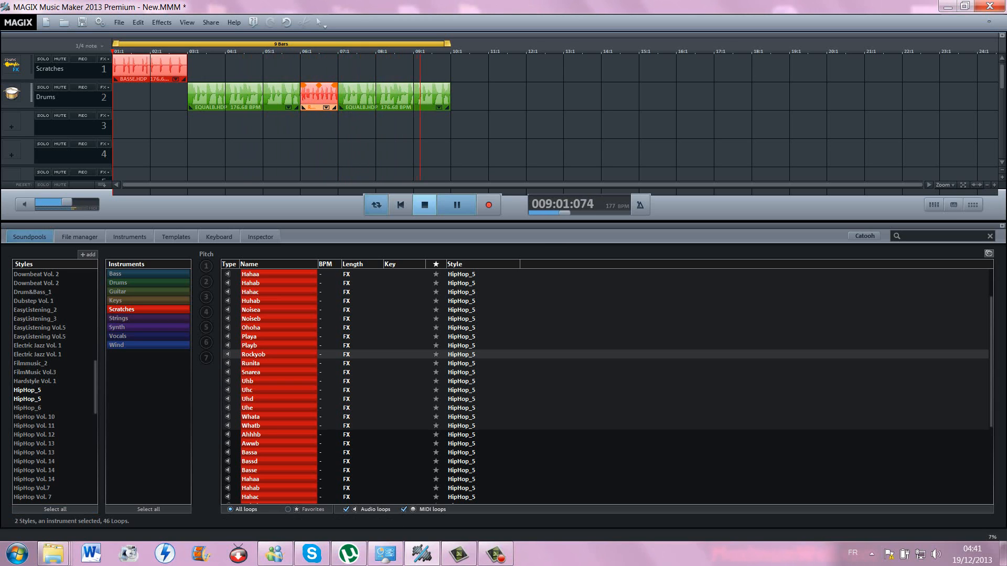
click(424, 205)
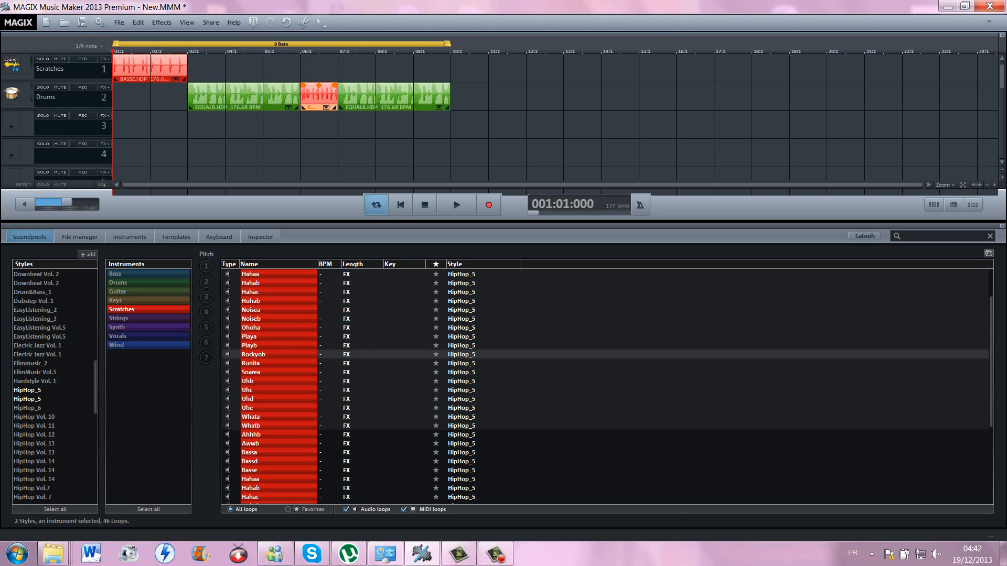
- Audition the HipHop_5 vocal loops Rap and Choir, and dismiss the Windows colour scheme prompt
click(127, 336)
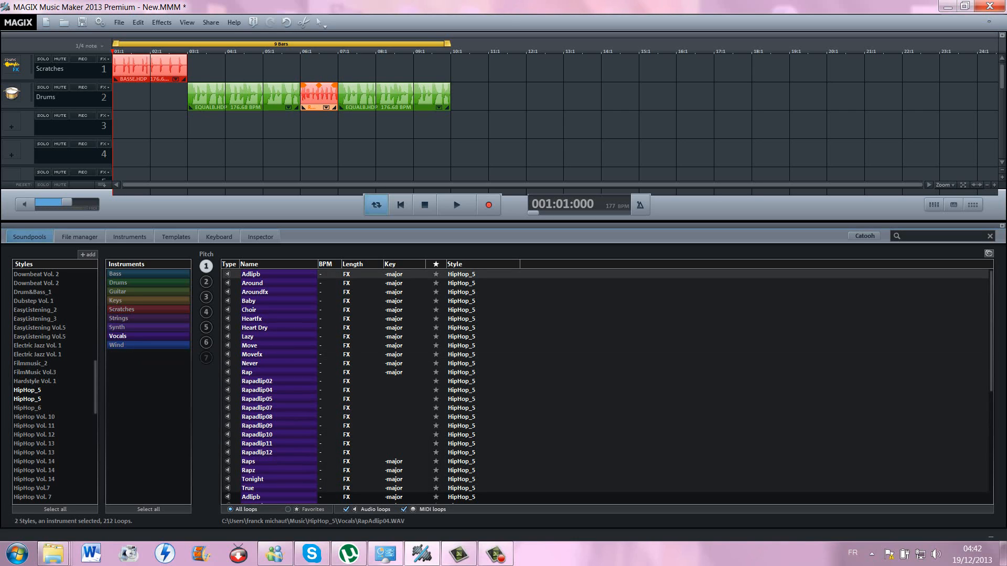
click(262, 372)
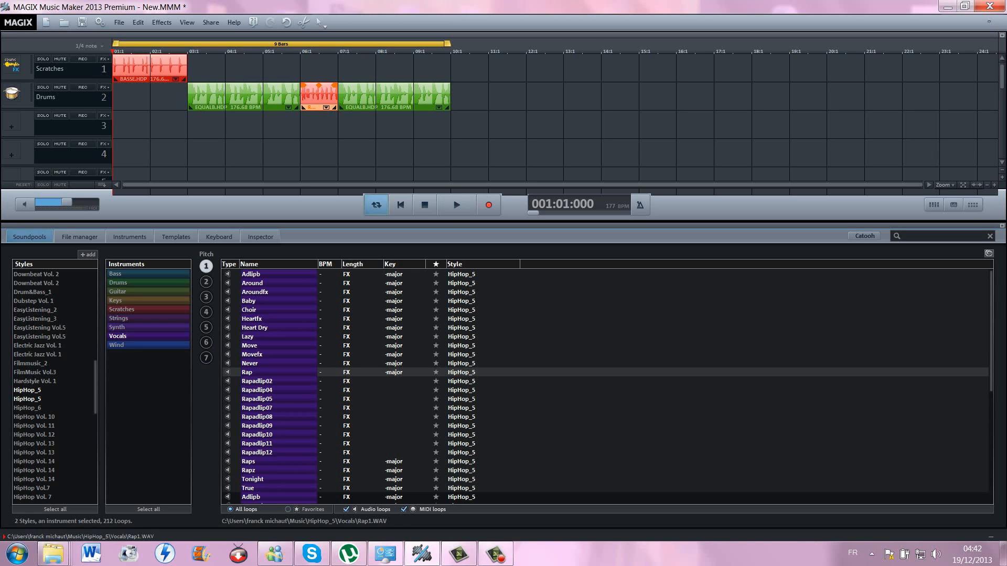
scroll(262, 375, down, 6)
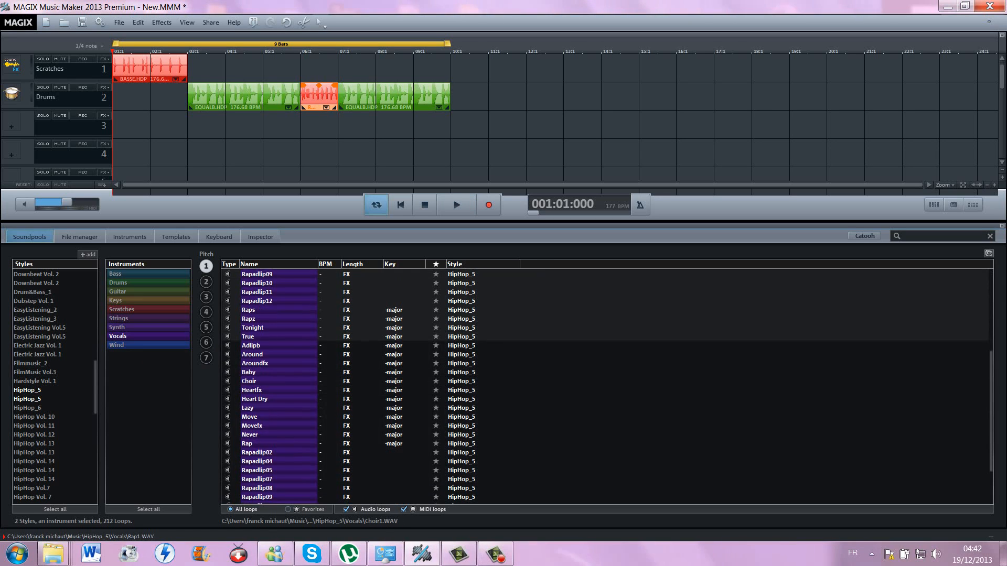
scroll(346, 386, down, 2)
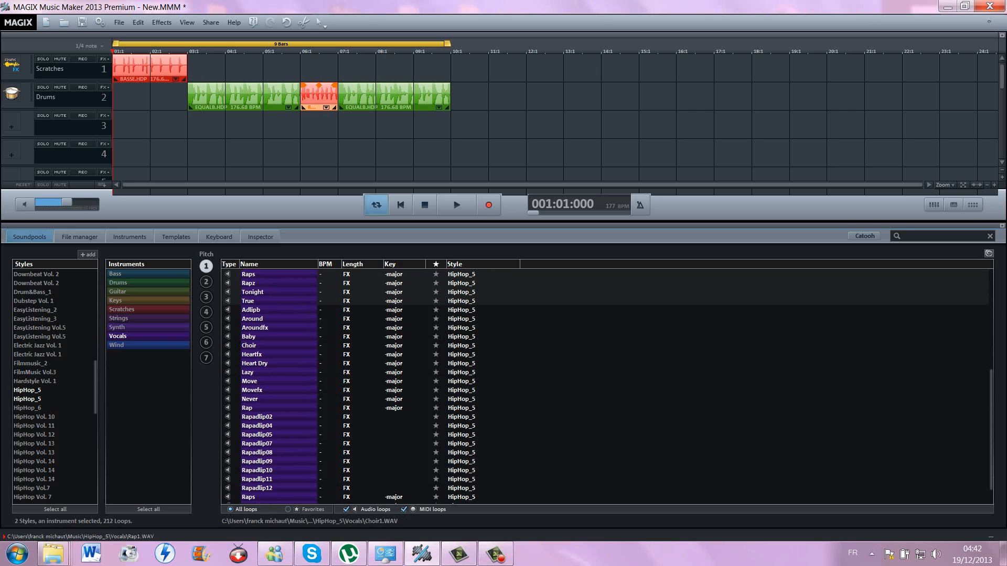
click(263, 327)
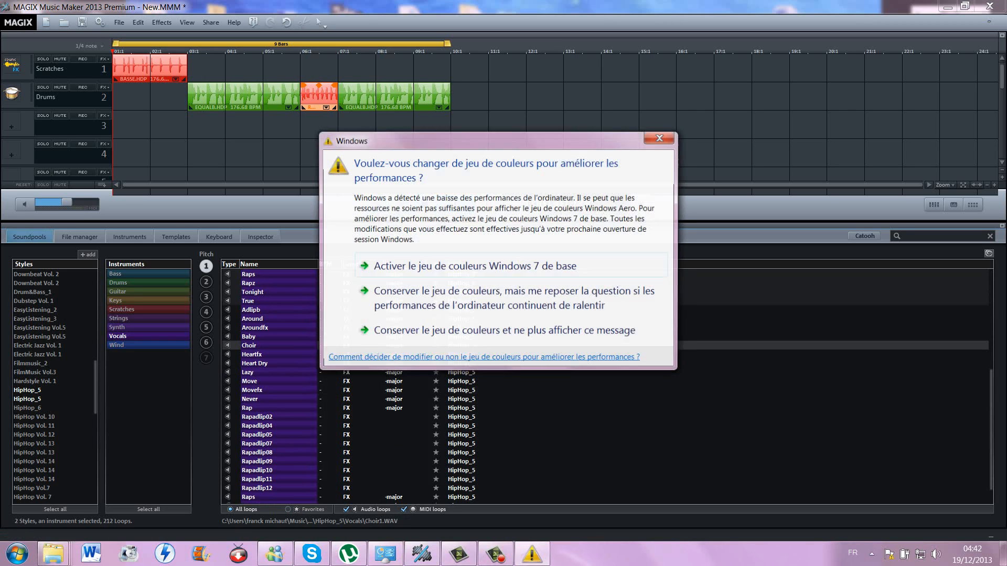
click(661, 138)
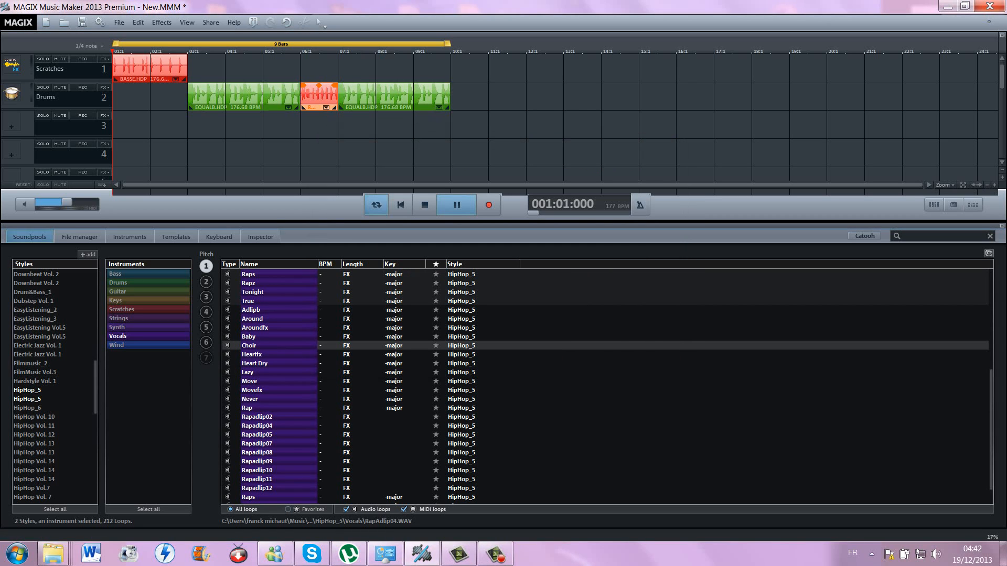
- Audition the HipHop_5 vocal loops Rapadlip05, Raps, Rapz, Tonight and Lazy
click(257, 435)
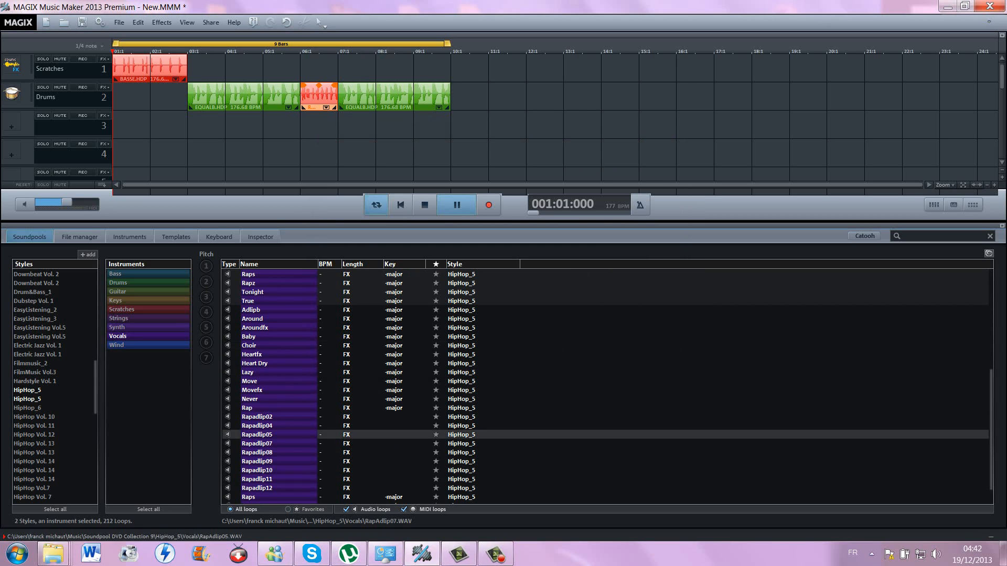
scroll(606, 387, down, 3)
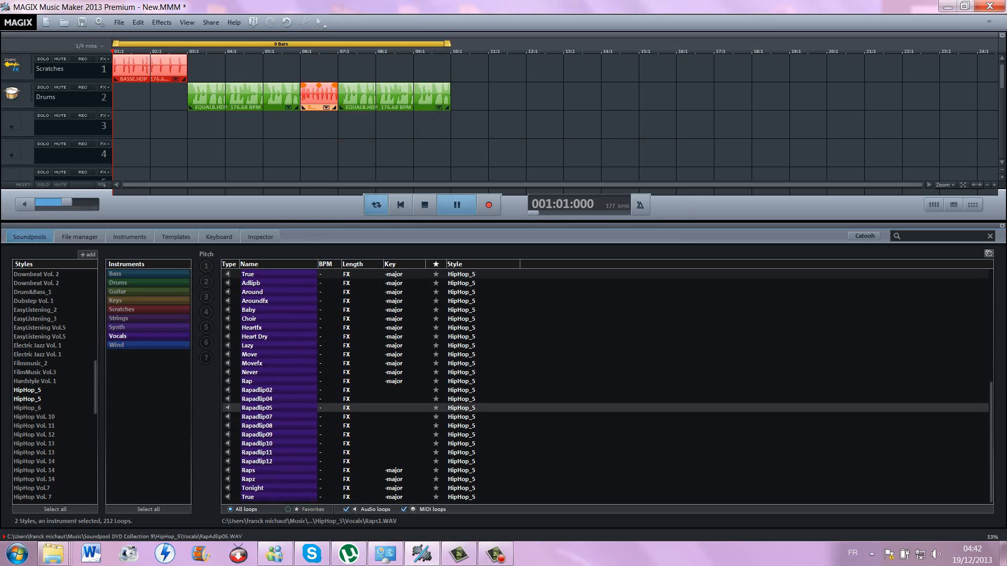
click(249, 470)
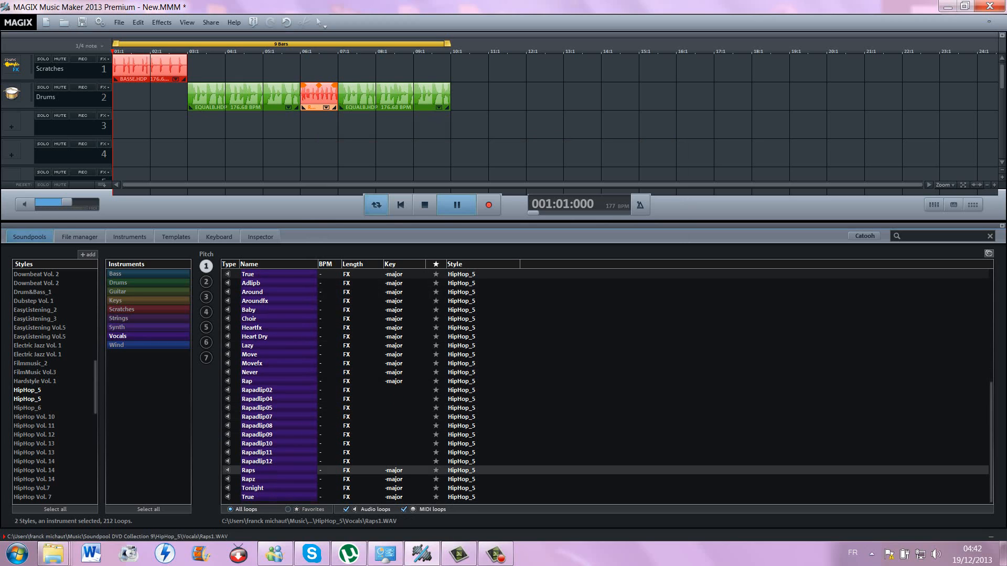
click(248, 479)
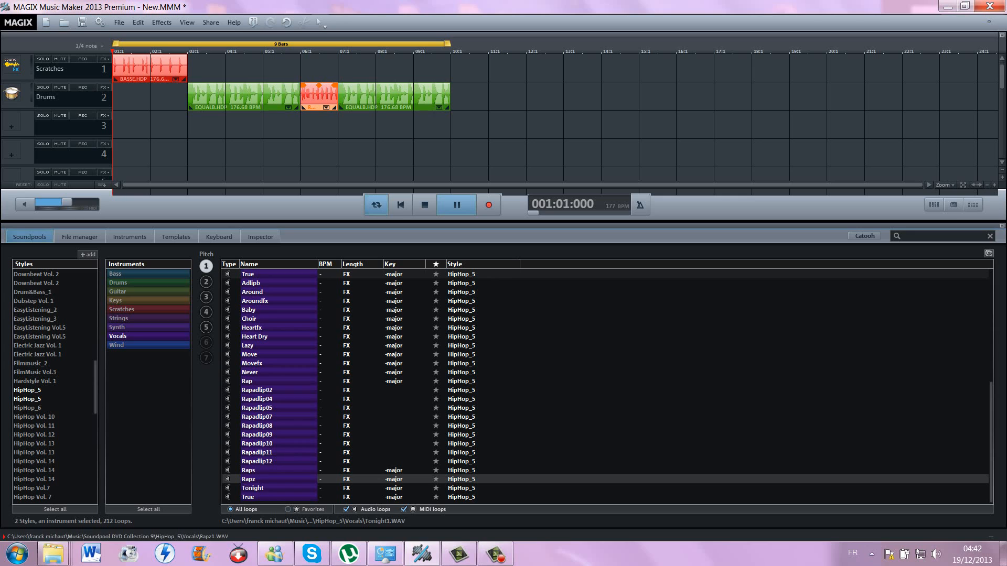
click(252, 488)
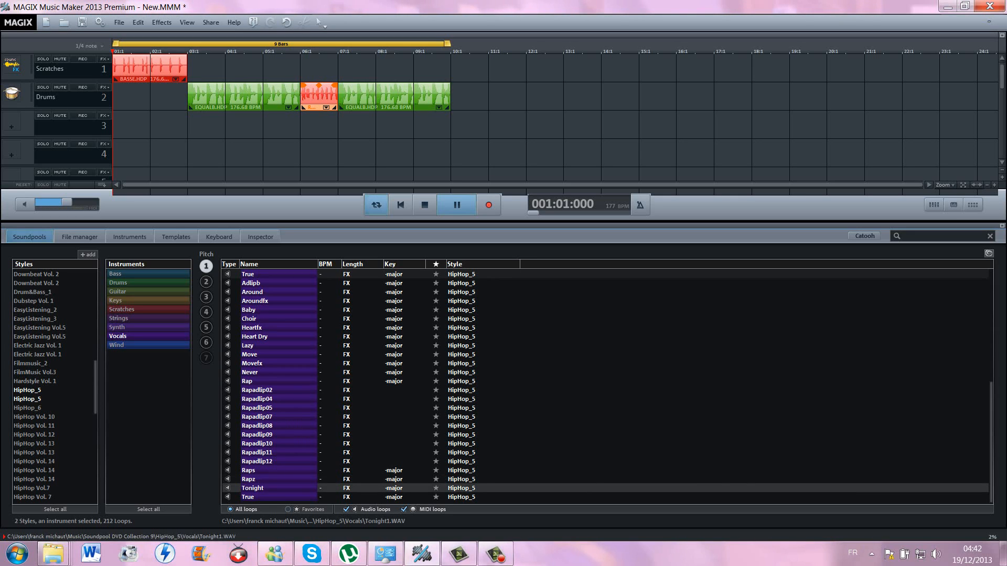
scroll(607, 387, up, 1)
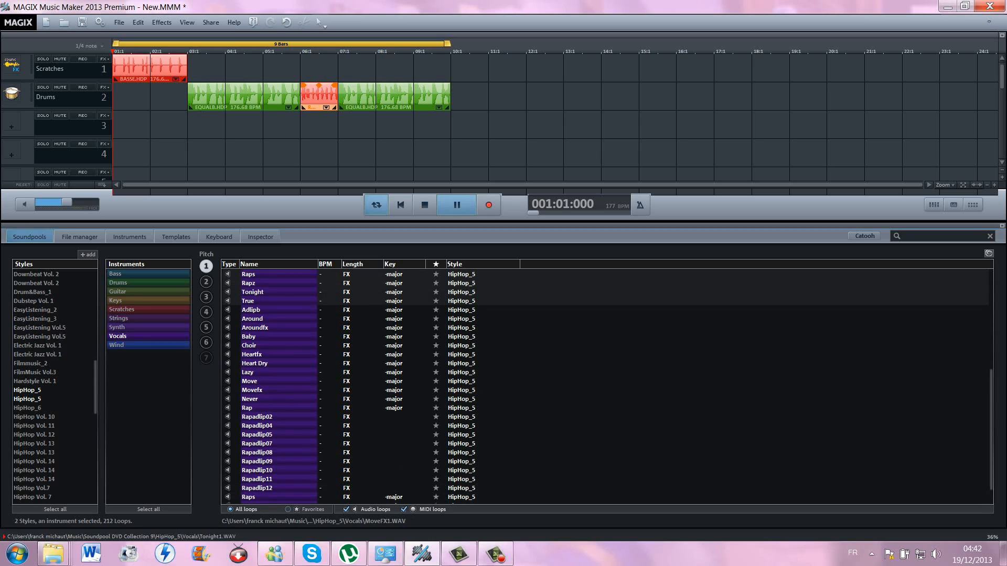
click(249, 372)
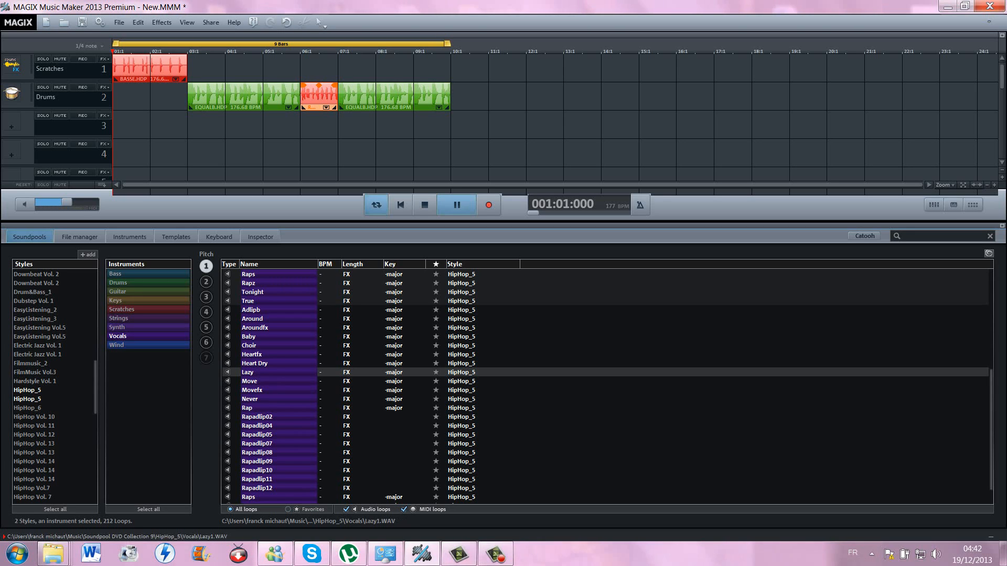
- Audition the Rapadlip02 vocal loop and place it on track 2 at bar 1, before the first drum clip
scroll(248, 372, up, 3)
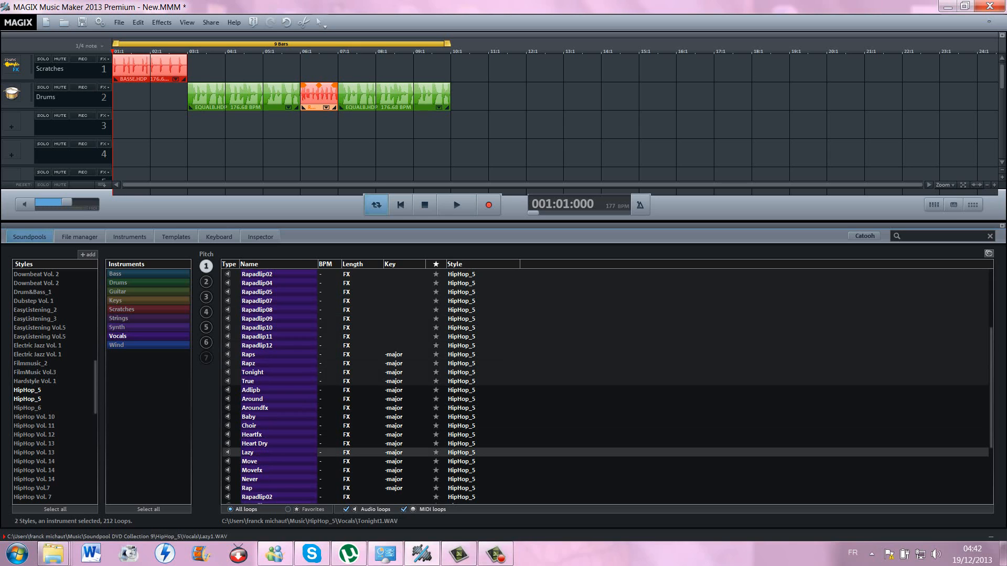
scroll(315, 387, down, 6)
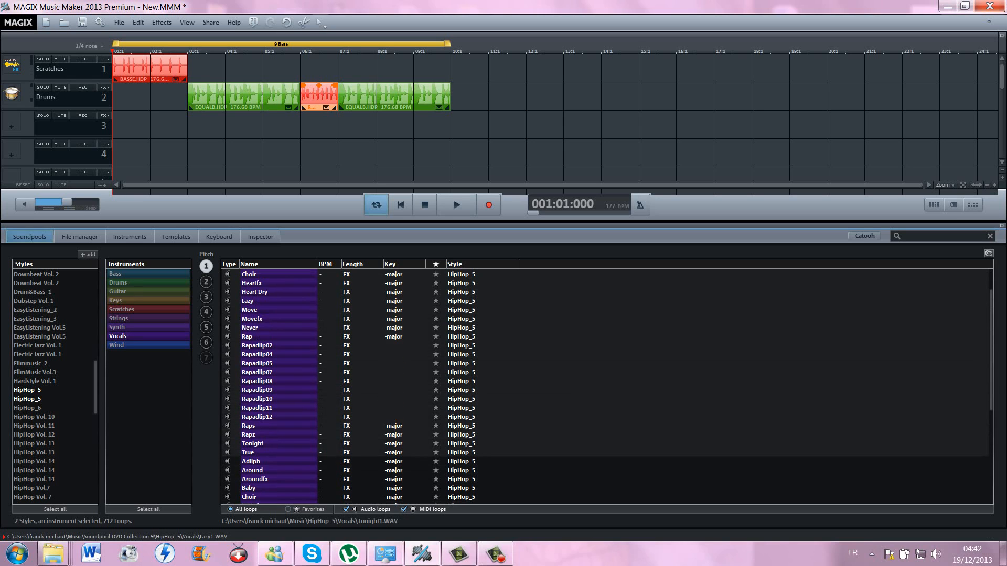
scroll(314, 387, up, 1)
scroll(315, 387, up, 1)
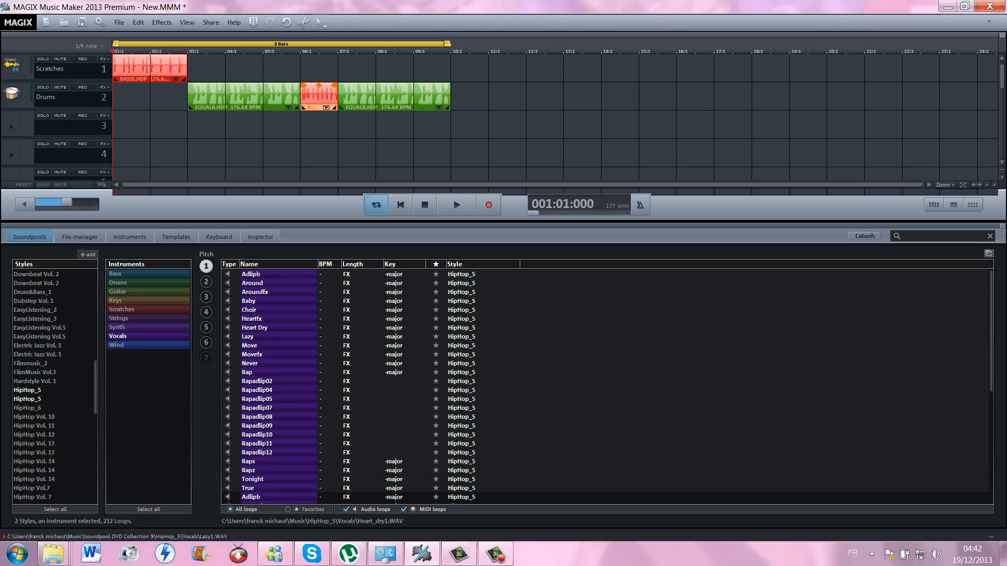
click(257, 381)
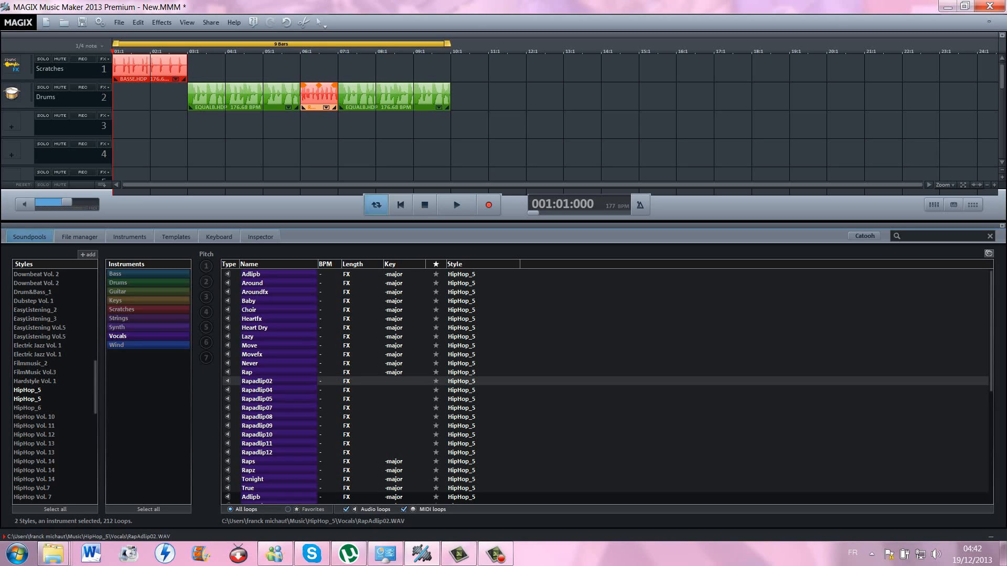
drag(257, 381, 116, 99)
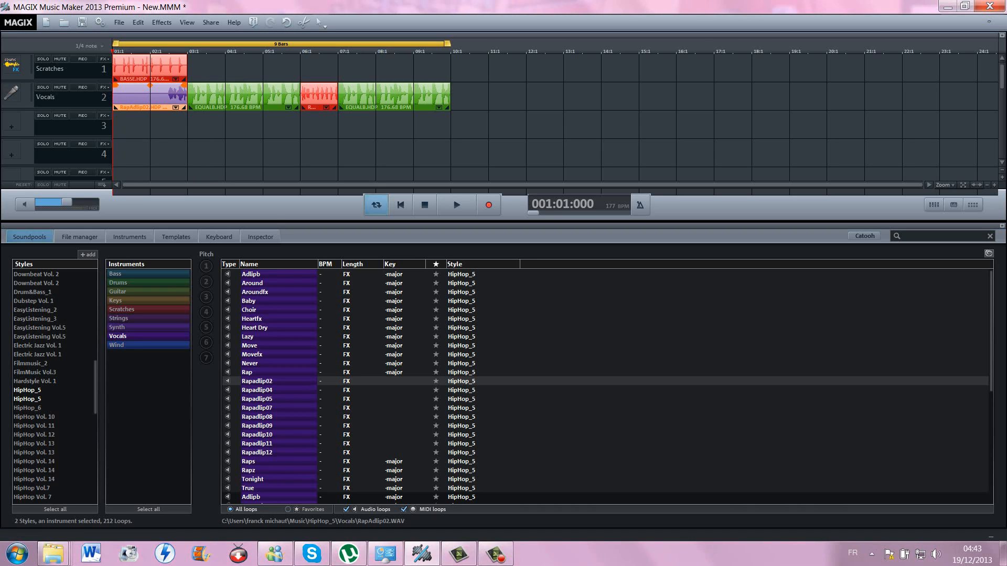
- Play the arrangement, cut the Rapadlip02 clip down to about half a bar at the start of track 2, and stop playback
click(456, 205)
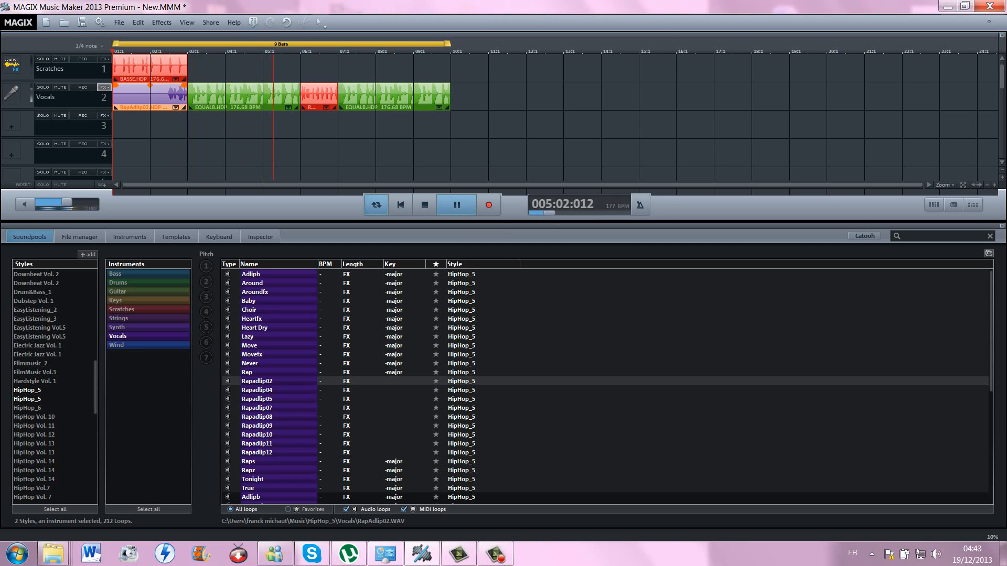
mouse_move(115, 107)
mouse_down()
mouse_move(171, 107)
mouse_move(122, 97)
mouse_up()
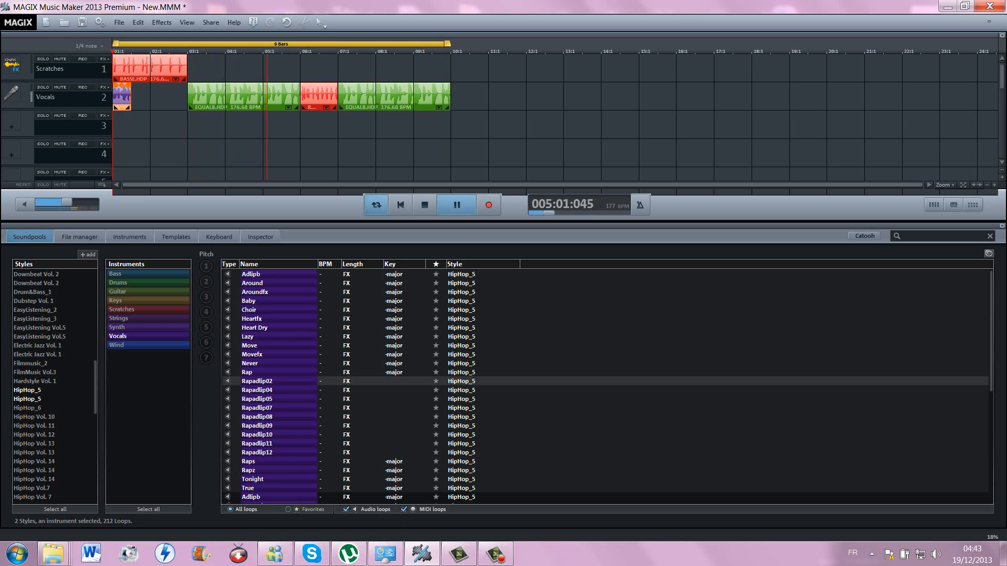
key(space)
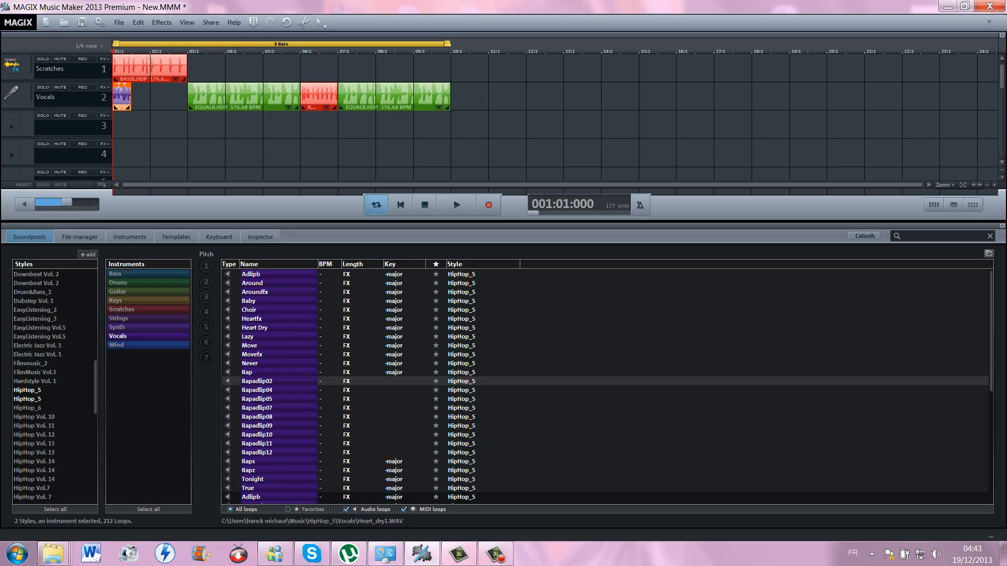
- Look through the HipHop_5 vocal loops again, checking Heart Dry, Heartfx, Choir, Baby and Aroundfx
scroll(603, 387, down, 2)
scroll(605, 387, down, 2)
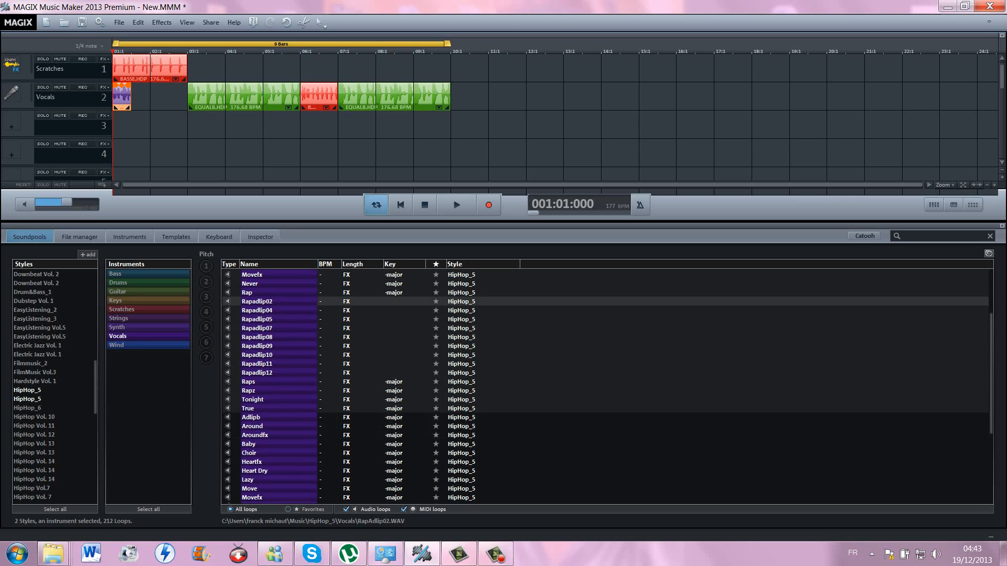
scroll(606, 387, down, 3)
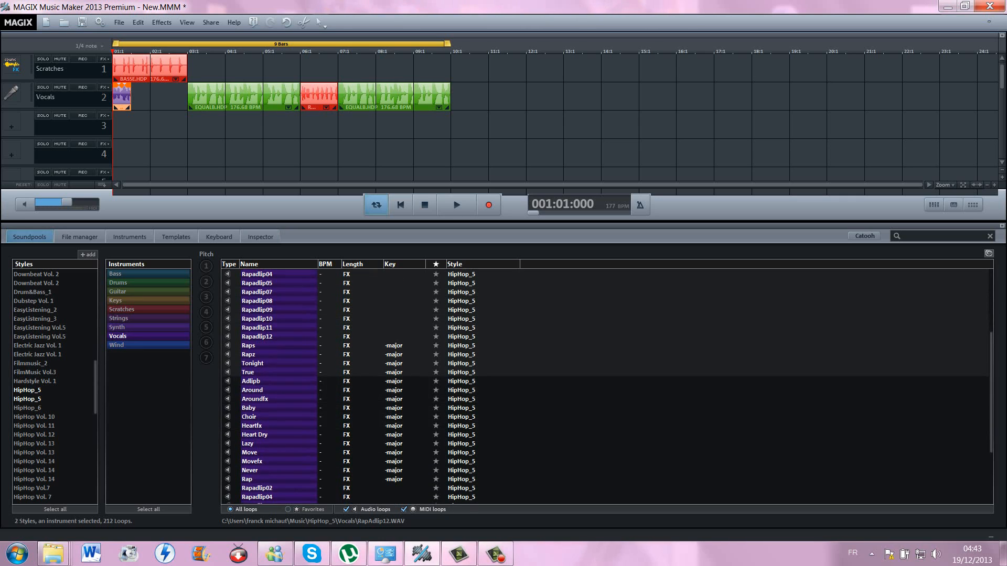
scroll(605, 387, down, 2)
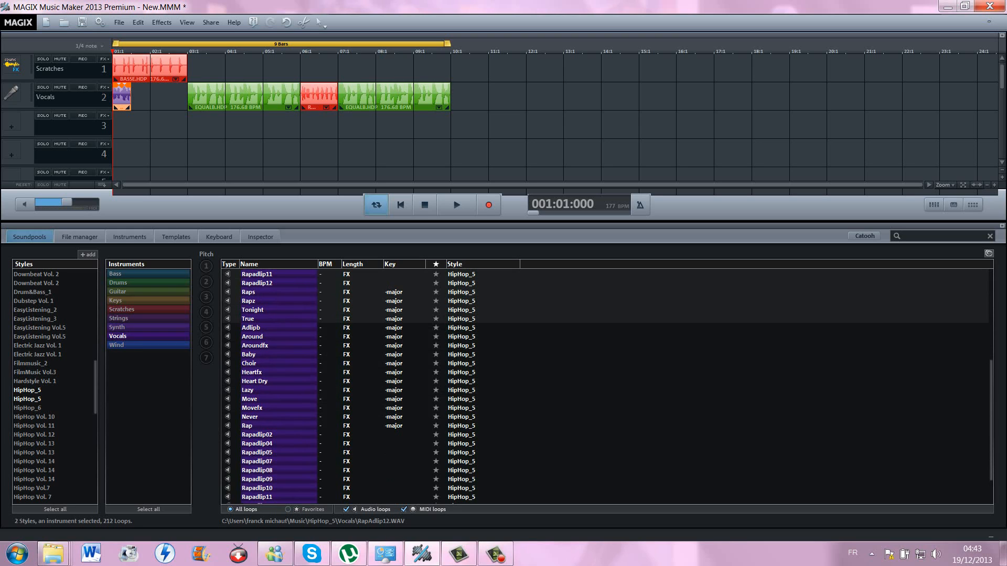
scroll(605, 387, down, 1)
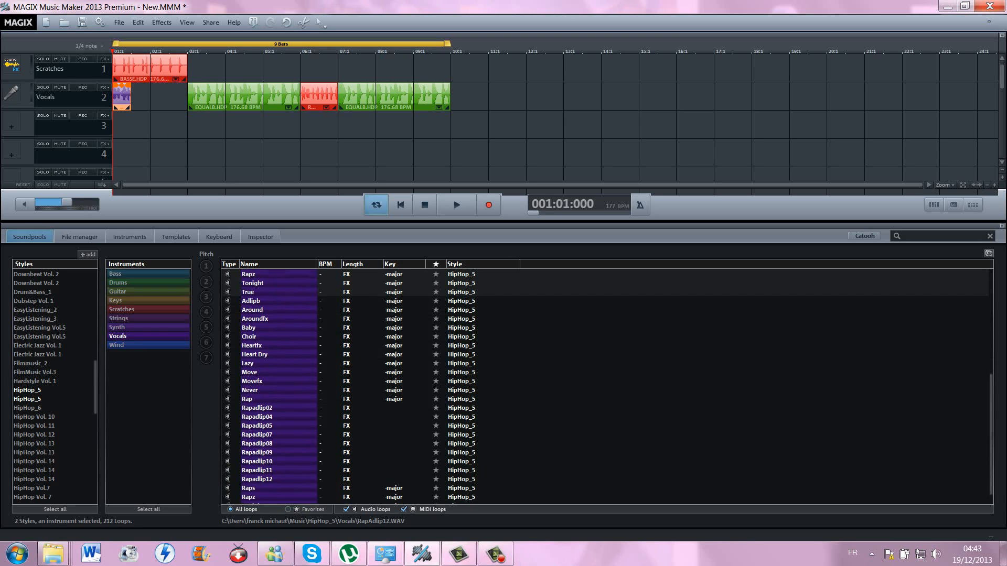
scroll(605, 386, down, 1)
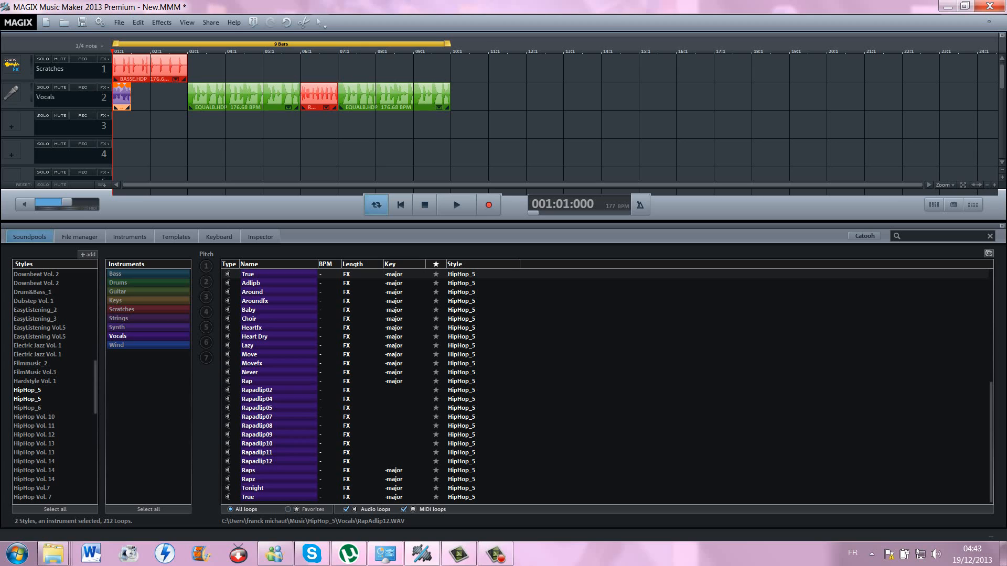
click(255, 337)
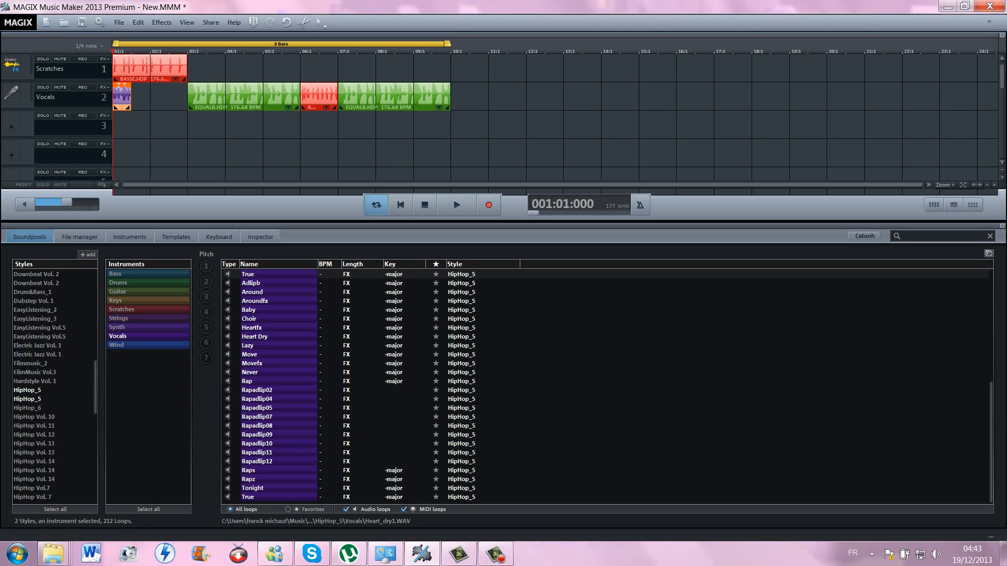
click(252, 327)
click(249, 318)
click(248, 309)
click(255, 301)
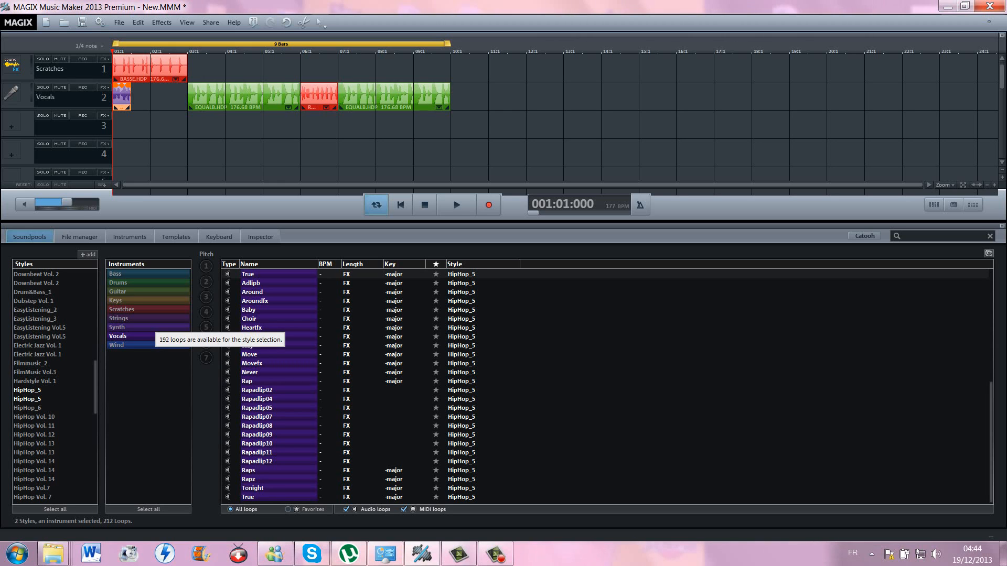
- List the HipHop_5 drum loops, dismiss the Windows colour scheme prompt, and audition Backa
click(124, 284)
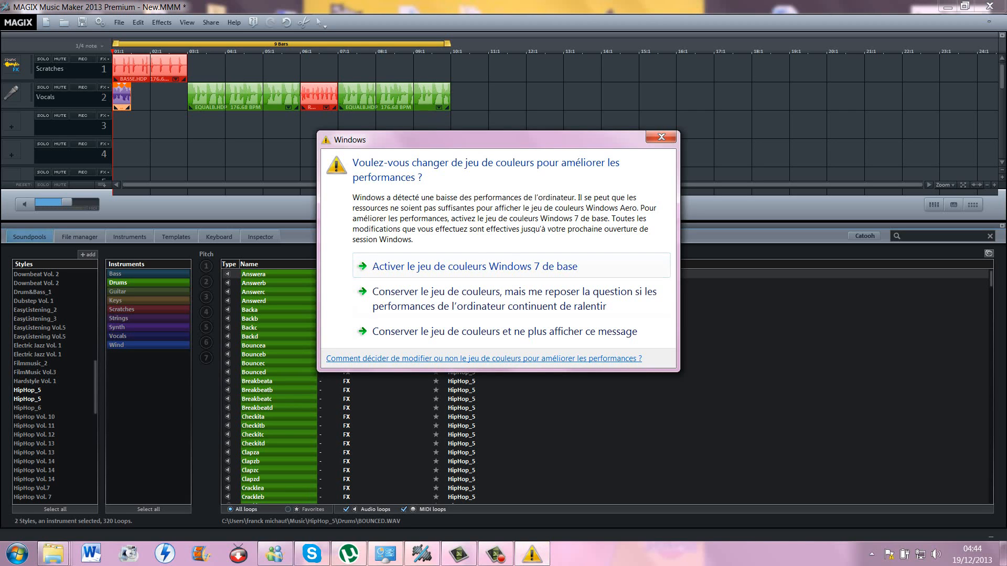
click(661, 137)
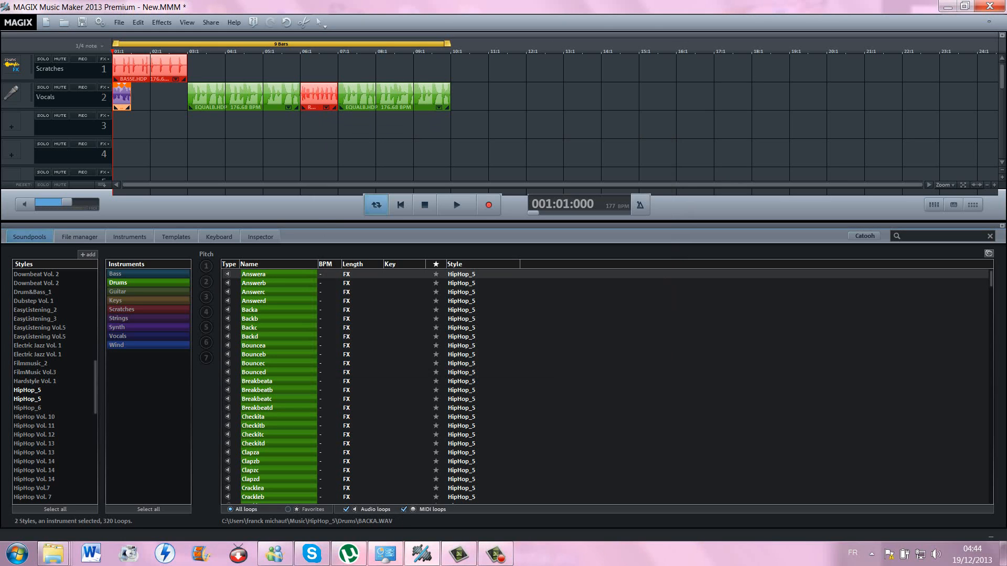
click(262, 309)
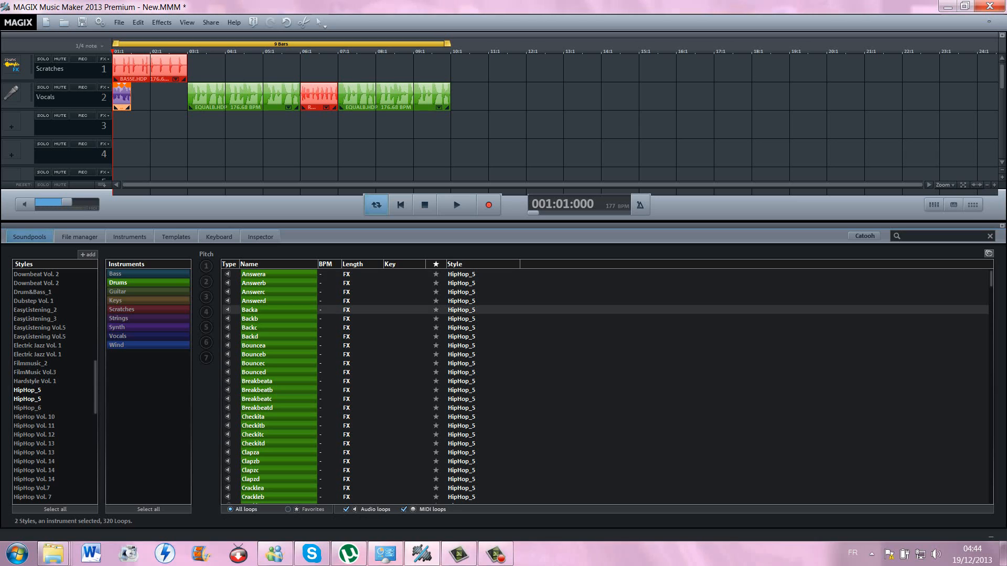
- Copy the second three-bar Equalb drum clip and paste it on track 2 at bar 11
right_click(378, 102)
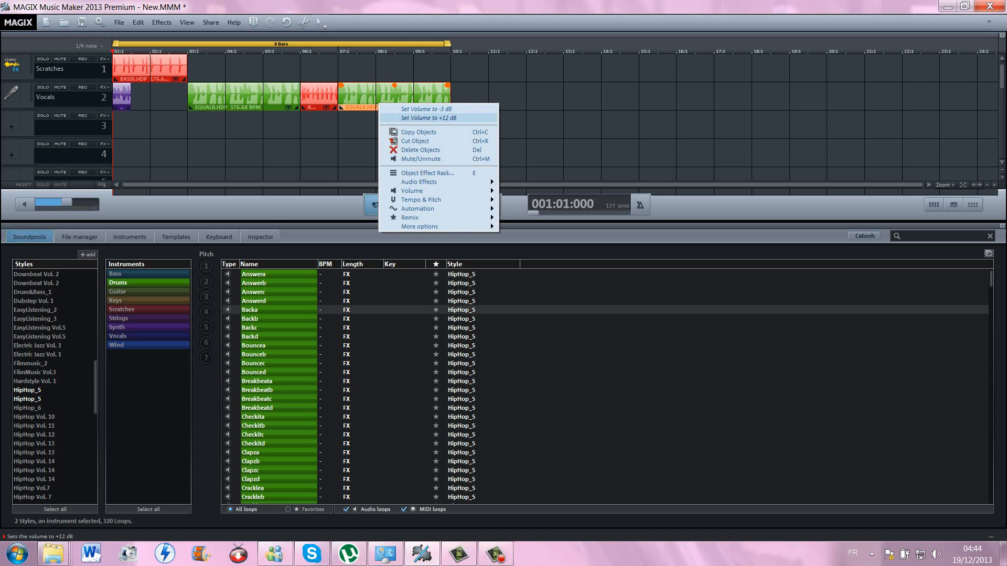
click(398, 132)
right_click(498, 97)
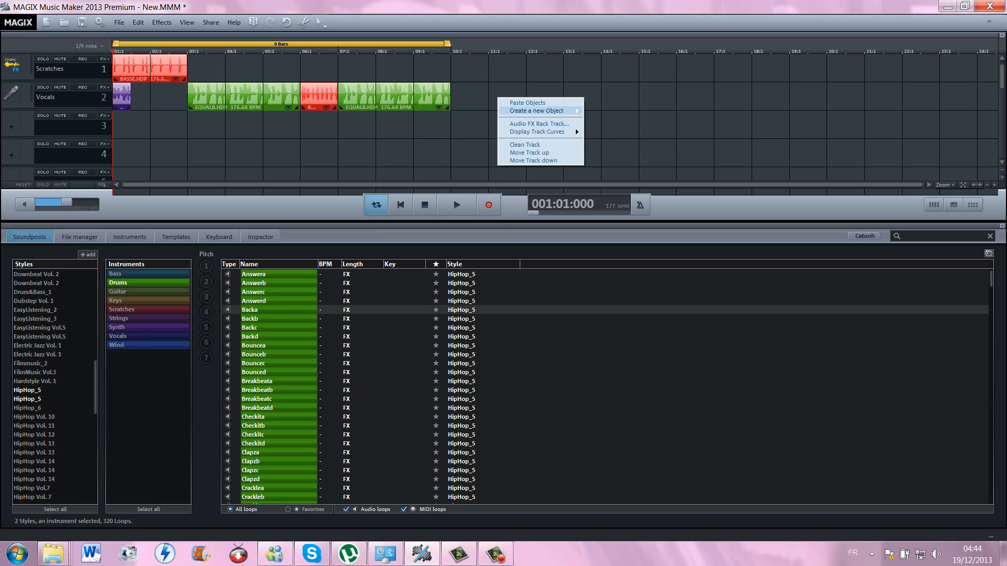
click(511, 100)
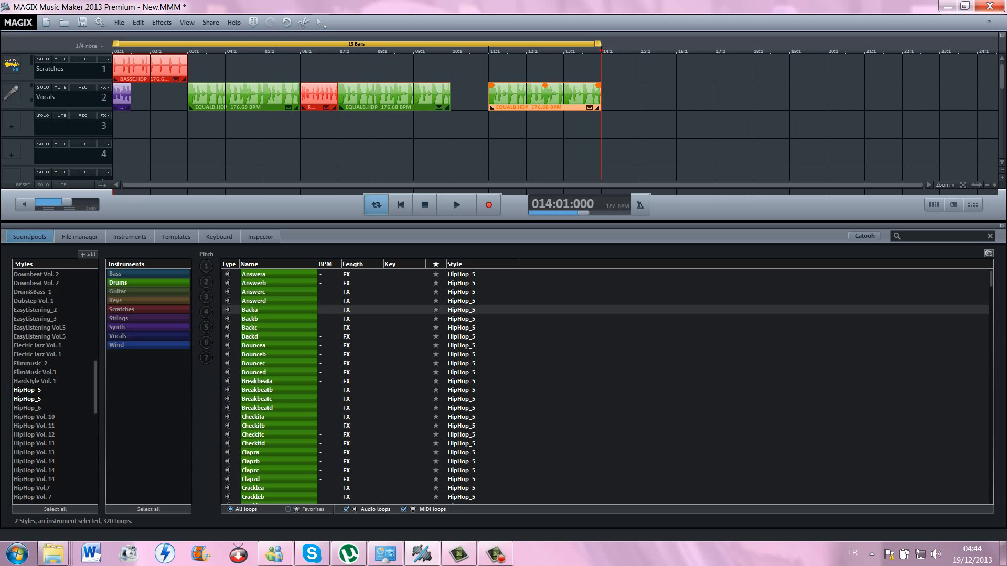
- Copy the one-bar red scratch clip at bar 6 and paste it on track 2 at bar 10
right_click(326, 102)
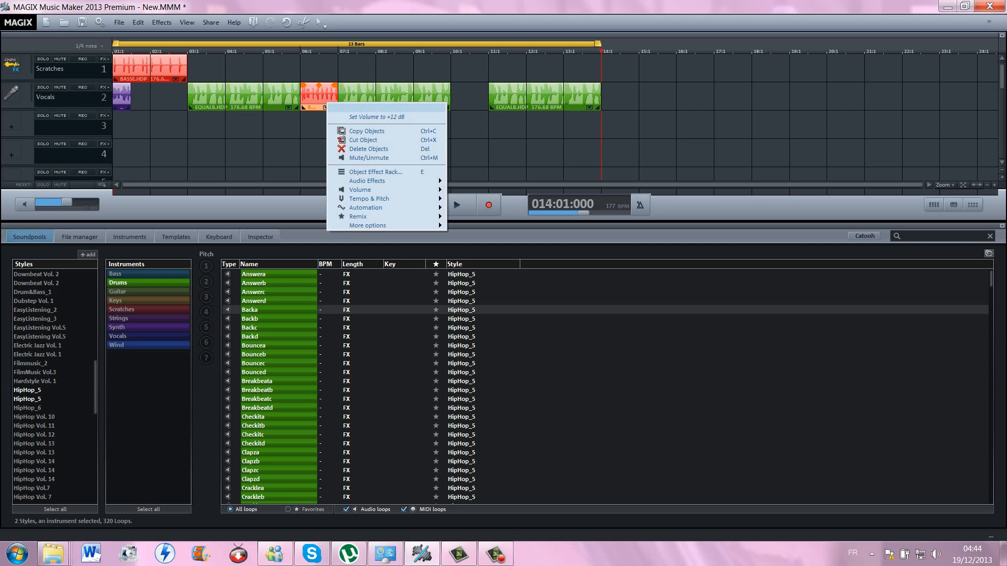
click(366, 131)
right_click(469, 99)
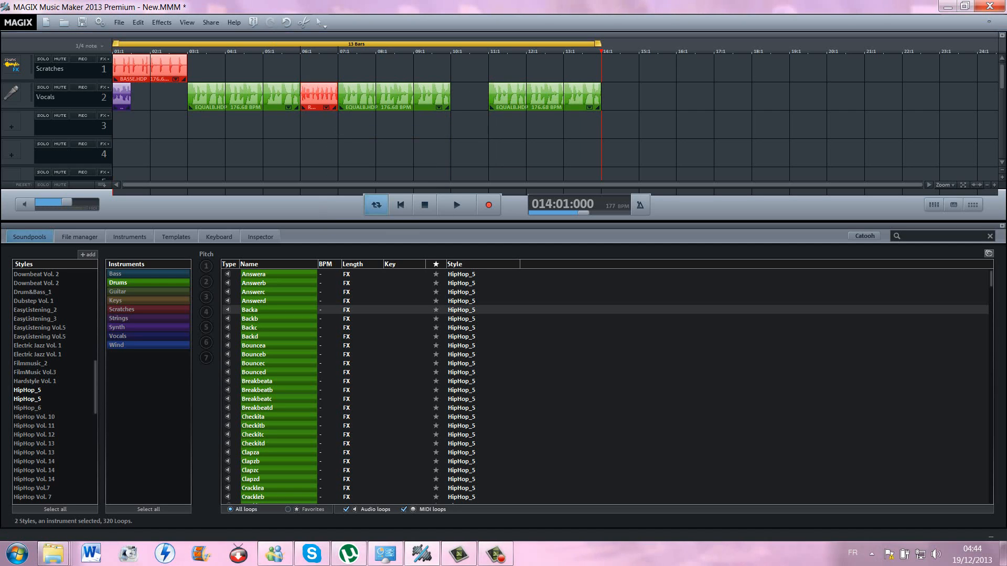
click(497, 101)
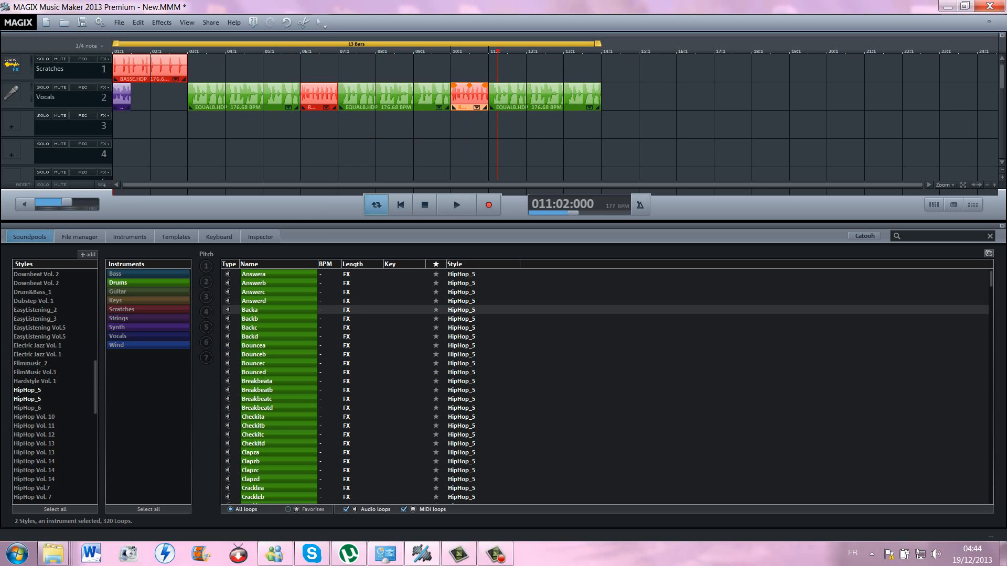
- Audition the HipHop_5 bass loop Badd, place it on track 3 at bar 3, and shorten the clip to three bars
click(147, 274)
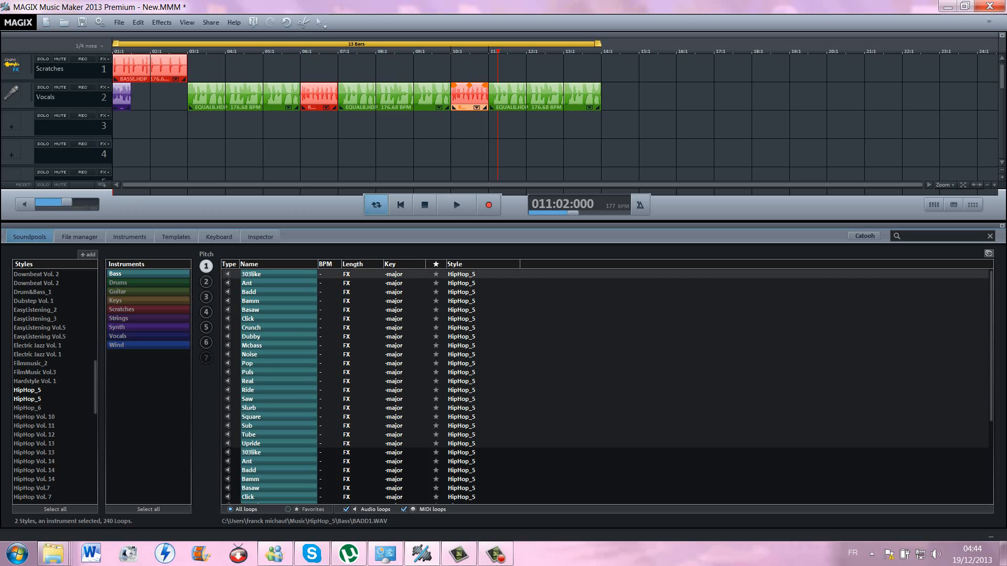
click(252, 292)
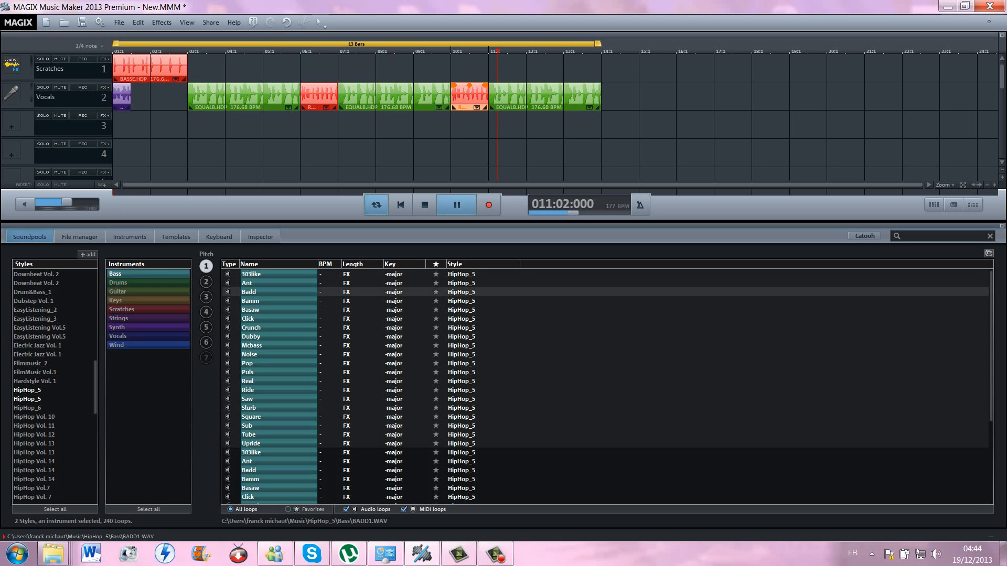
drag(252, 292, 191, 126)
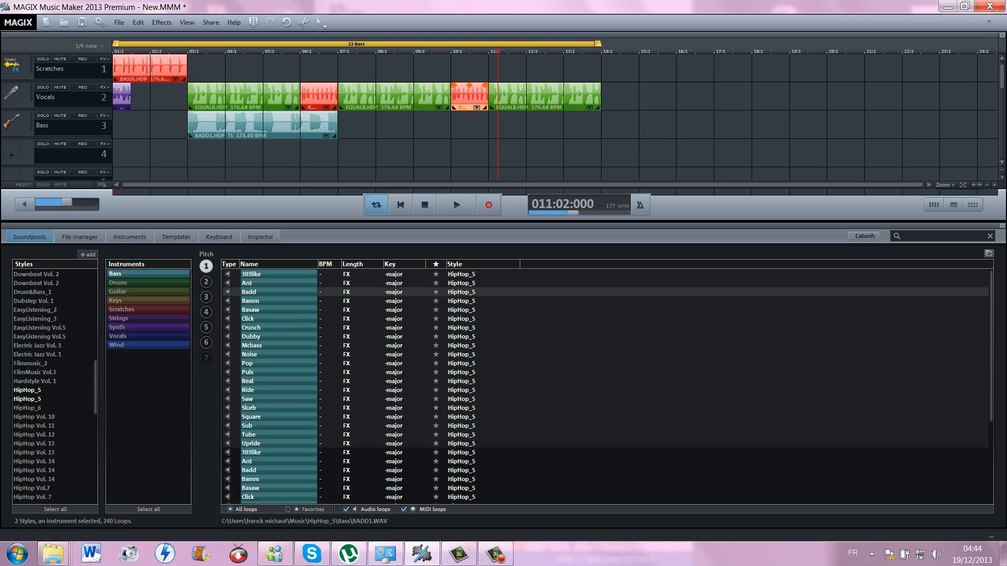
drag(336, 134, 299, 135)
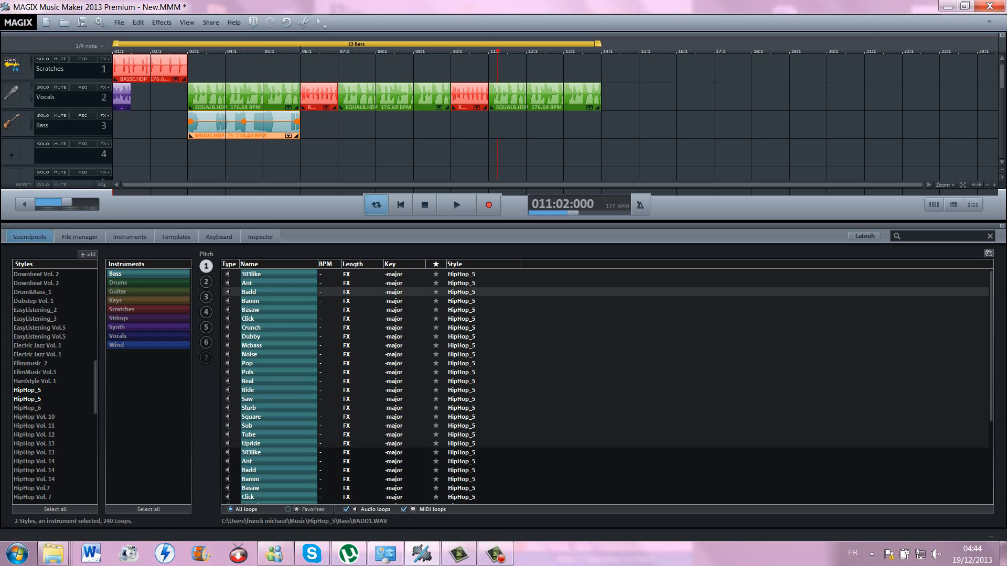
- Copy the three-bar Badd bass clip and paste it on track 3 at bars 7 and 11
right_click(278, 134)
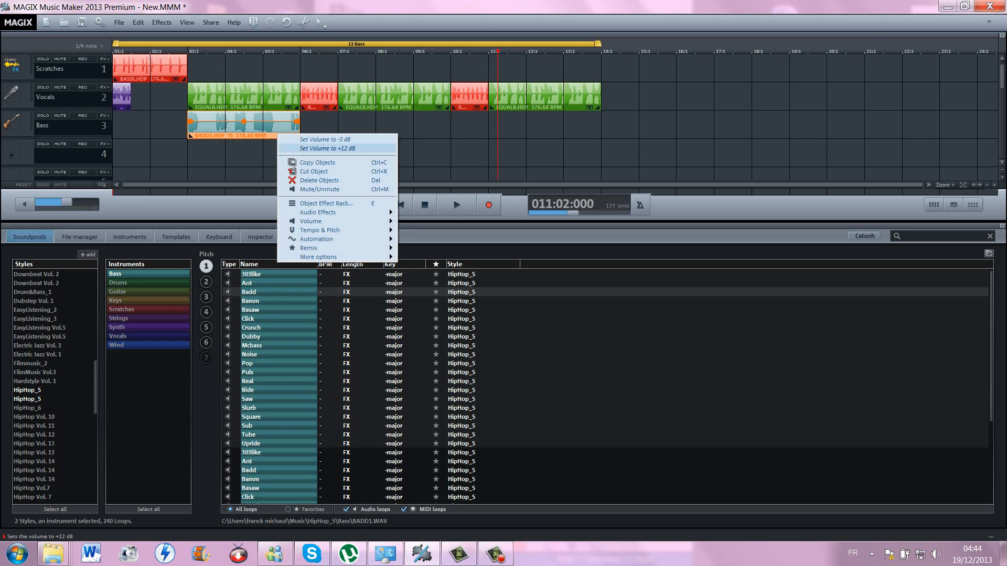
click(317, 163)
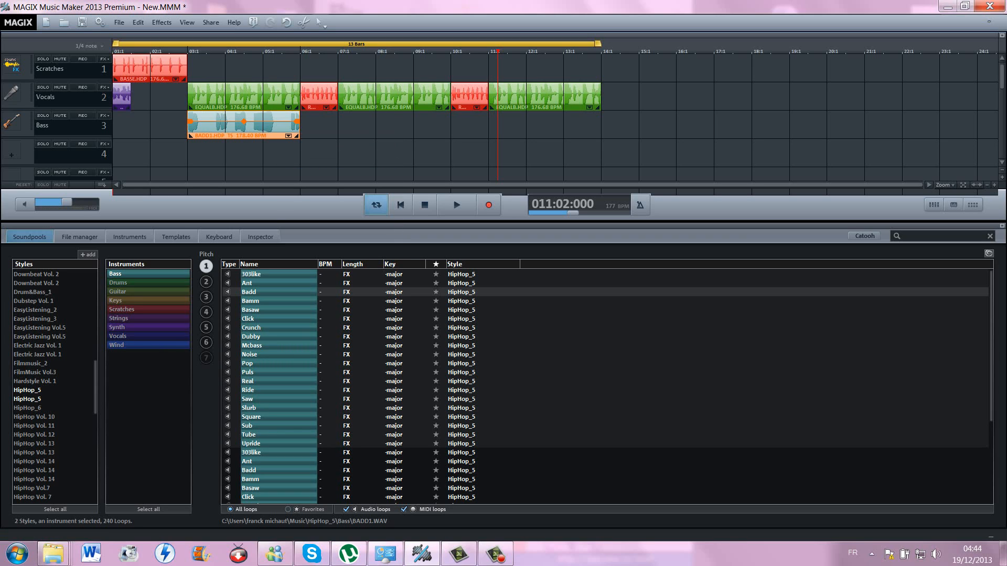
right_click(357, 123)
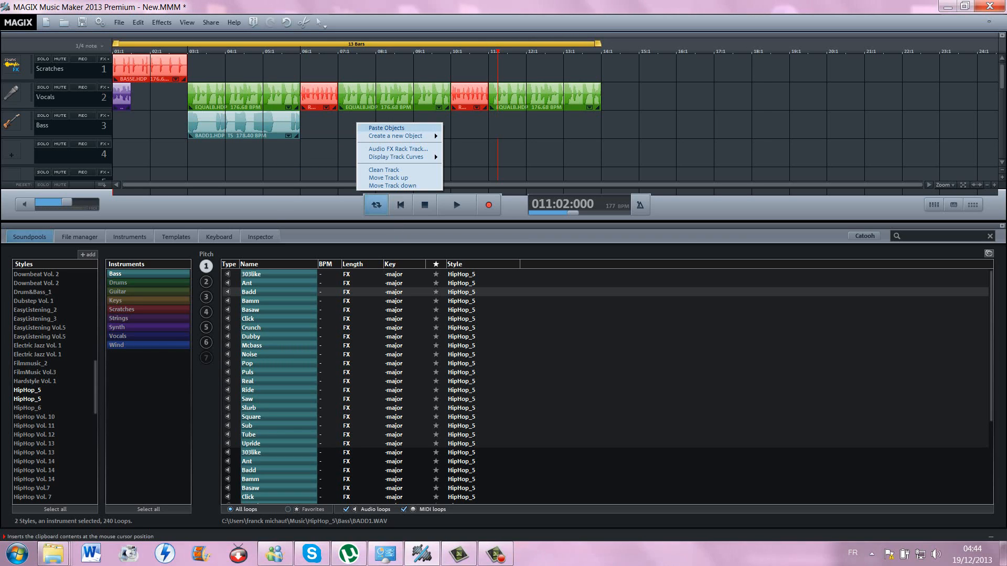
click(386, 128)
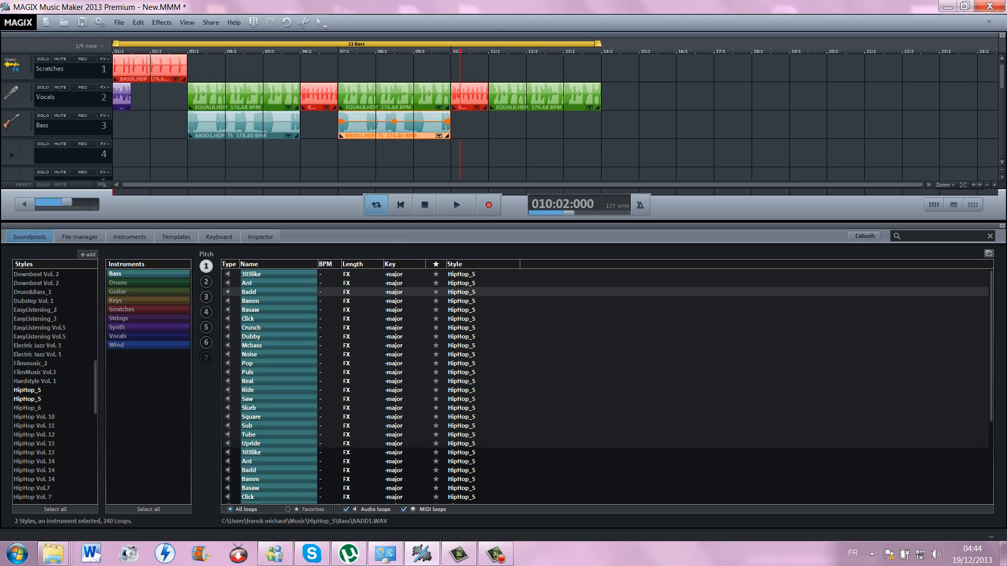
right_click(504, 128)
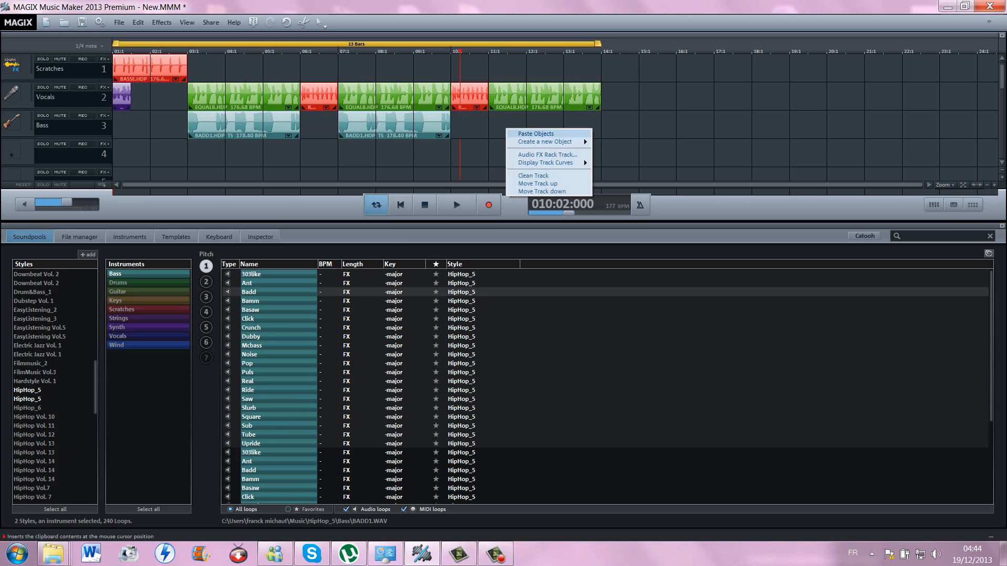
click(525, 135)
drag(524, 129, 515, 129)
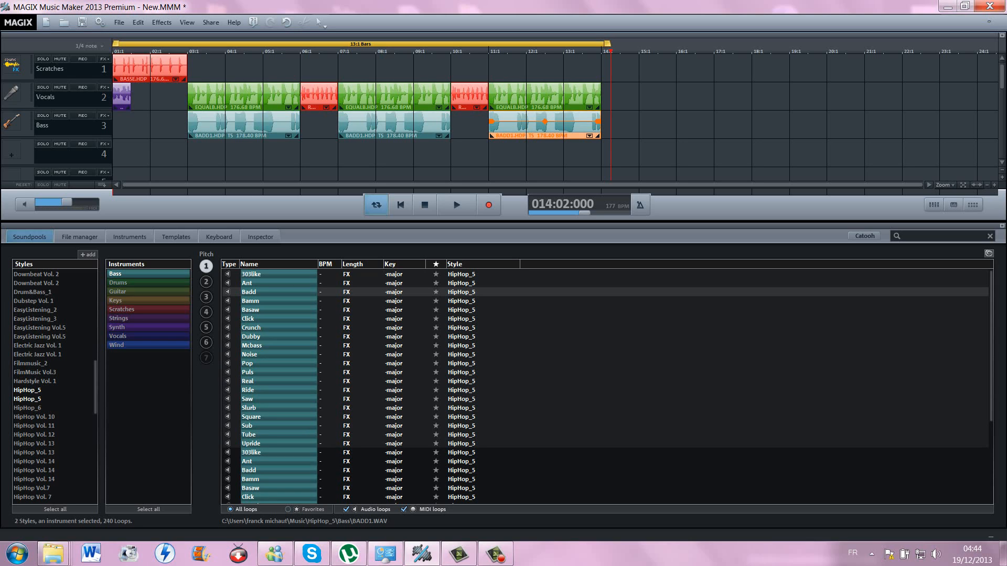
- Raise the volume of all three Badd bass clips on track 3
drag(544, 122, 544, 115)
click(395, 124)
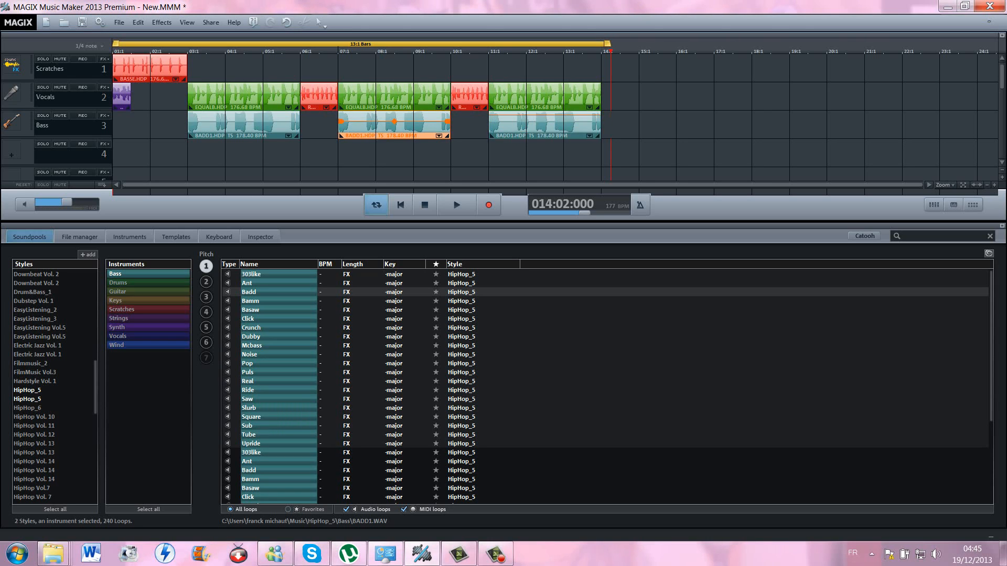
drag(395, 122, 394, 114)
click(244, 122)
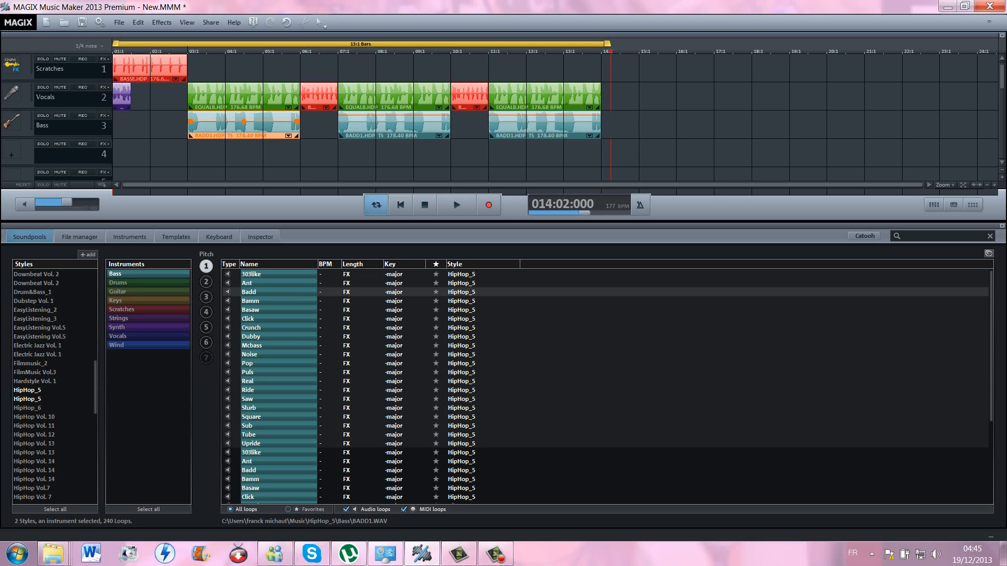
drag(243, 122, 244, 118)
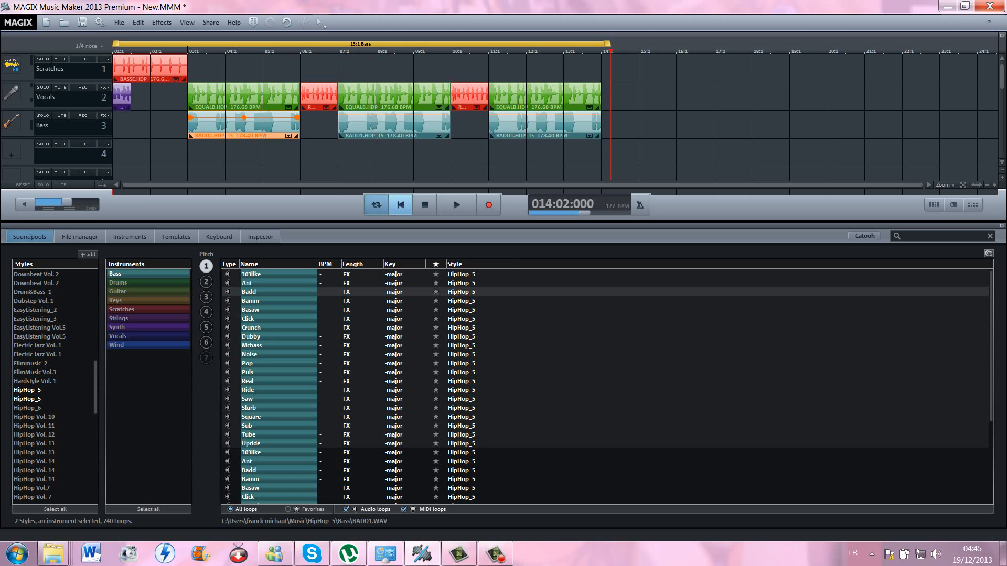
- Play the arrangement from the beginning and stop playback
click(400, 205)
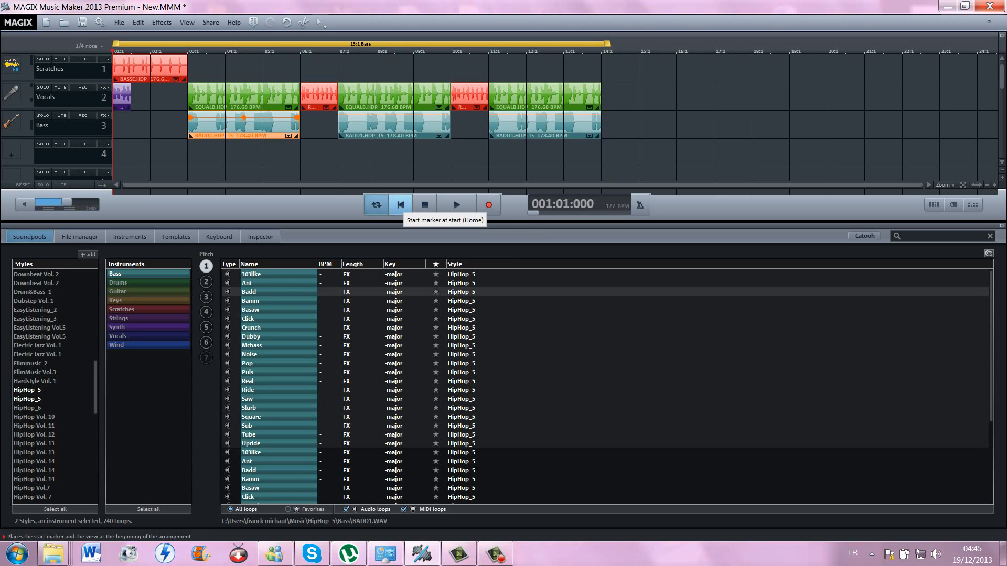
key(space)
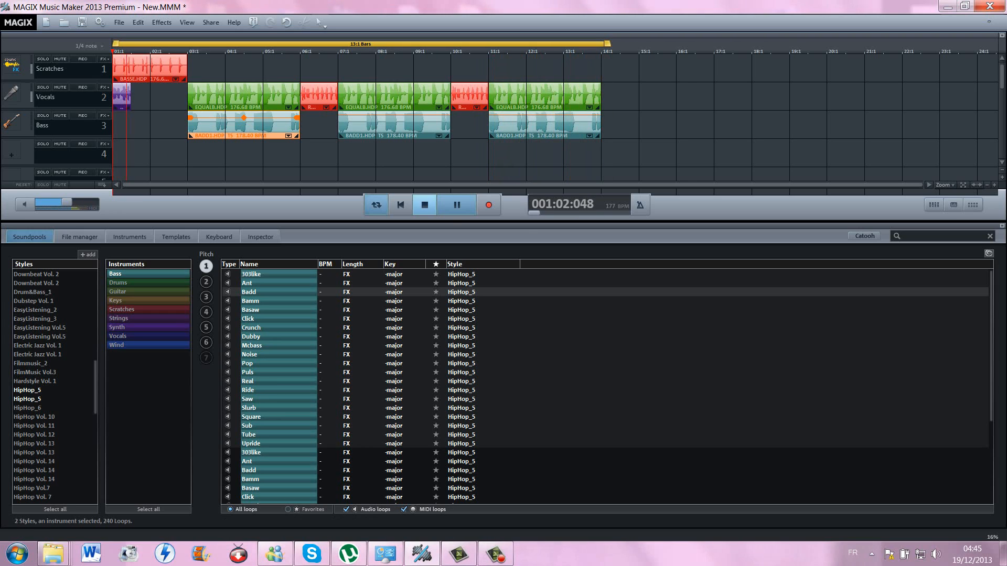
click(426, 206)
- Audition the HipHop_5 scratch loop Rockyob and place it on track 2 at bar 14
click(147, 318)
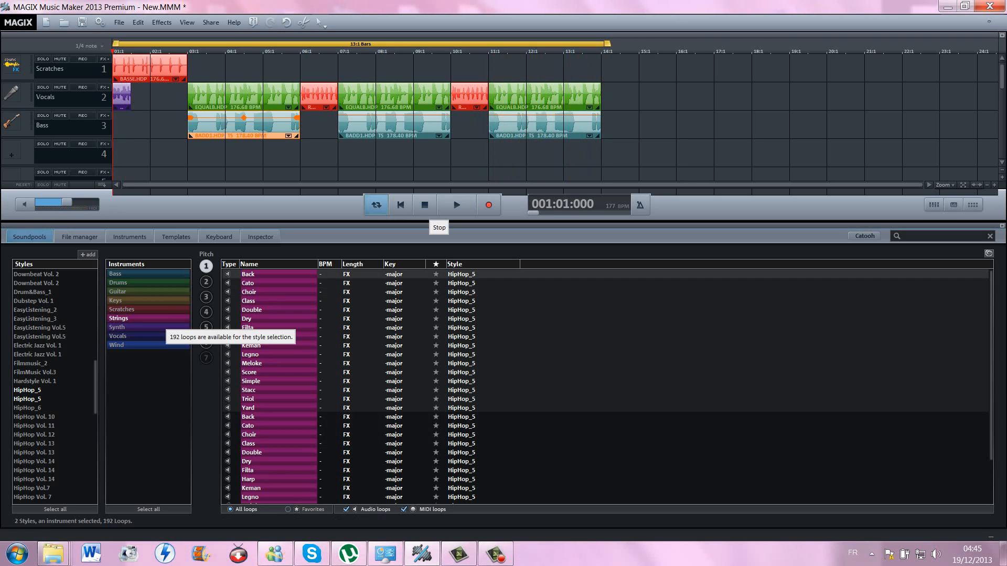
click(160, 310)
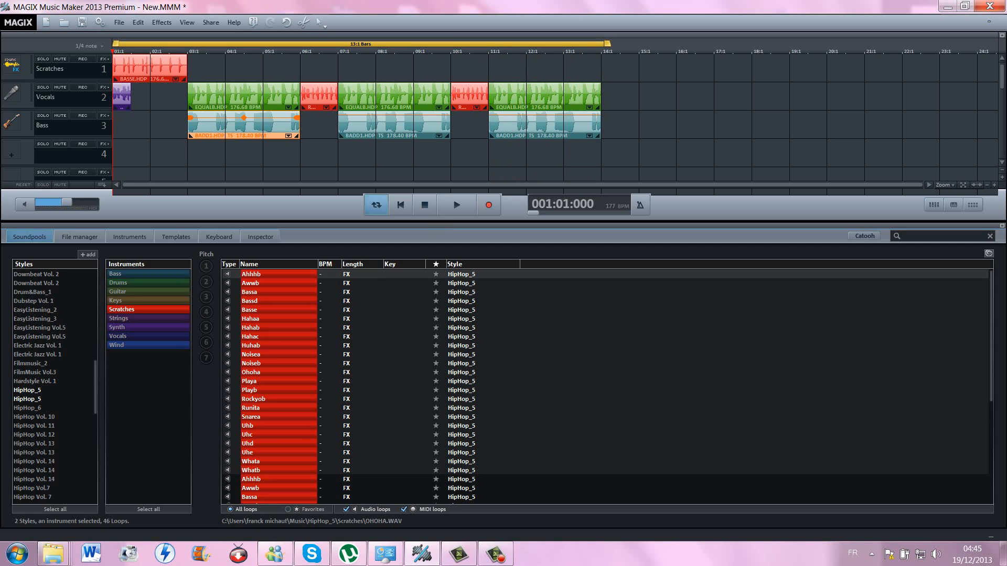
click(278, 399)
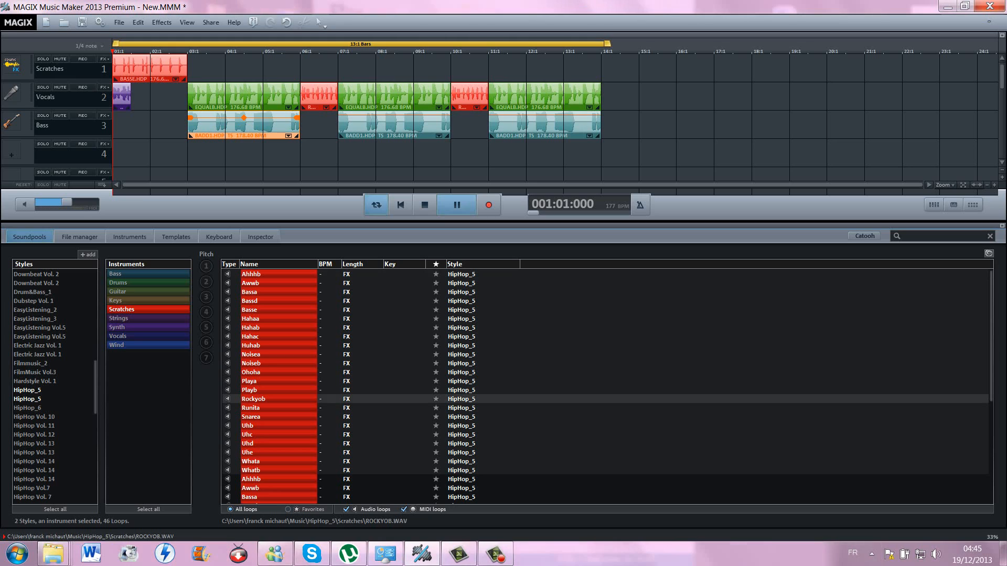
drag(278, 399, 604, 97)
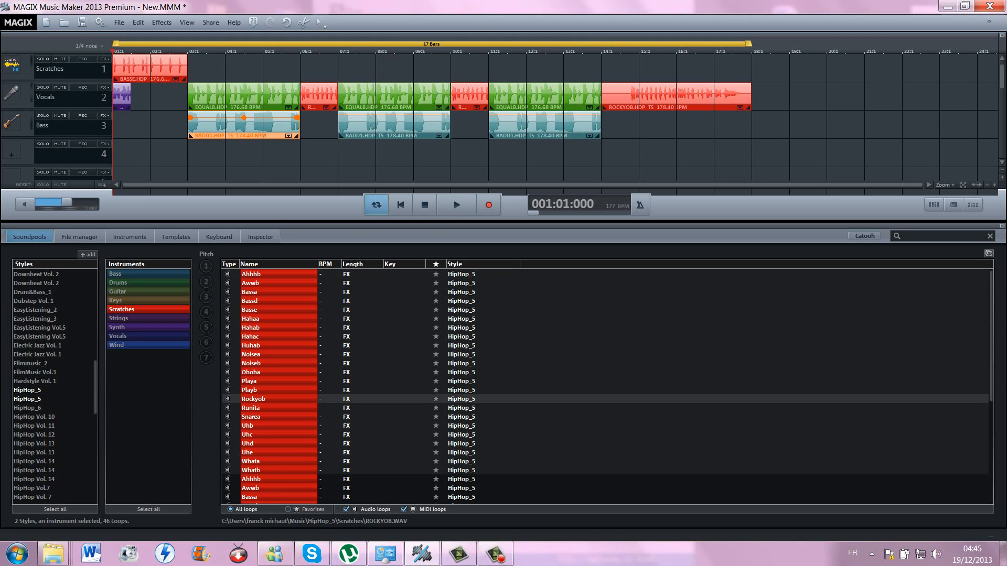
- Trim about three quarters of a bar off the start of the Rockyob clip and move it back to bar 14
click(650, 96)
drag(604, 107, 623, 107)
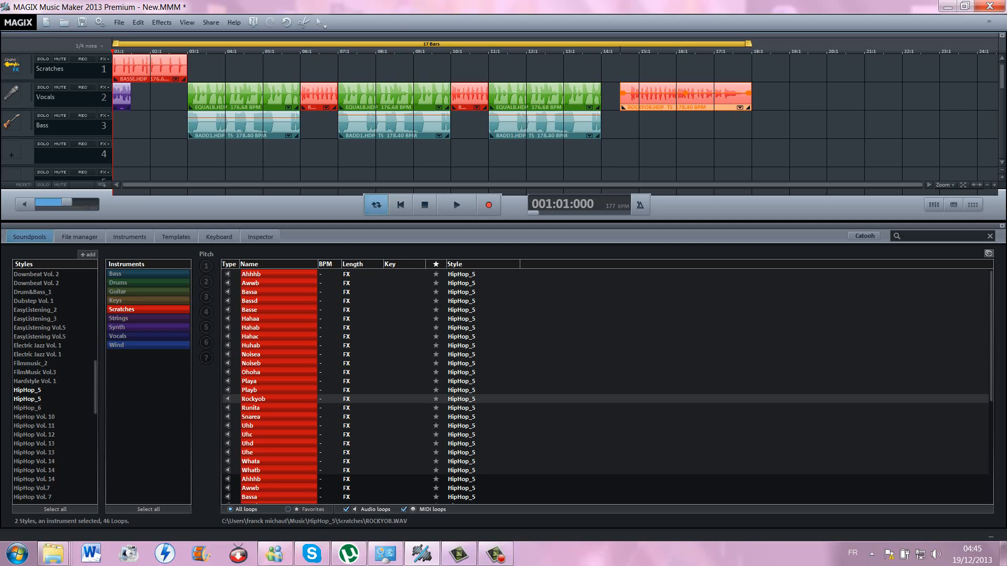
drag(621, 107, 640, 99)
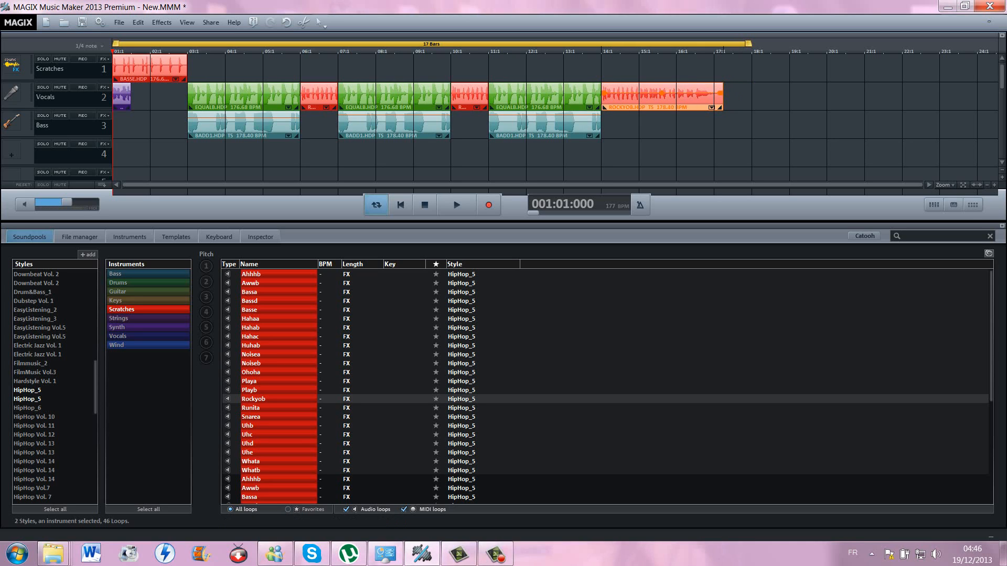
- Place the Bonus Material_FX sound Walterp7-shots on track 3 under the end of the Rockyob clip and raise its volume
scroll(68, 327, up, 12)
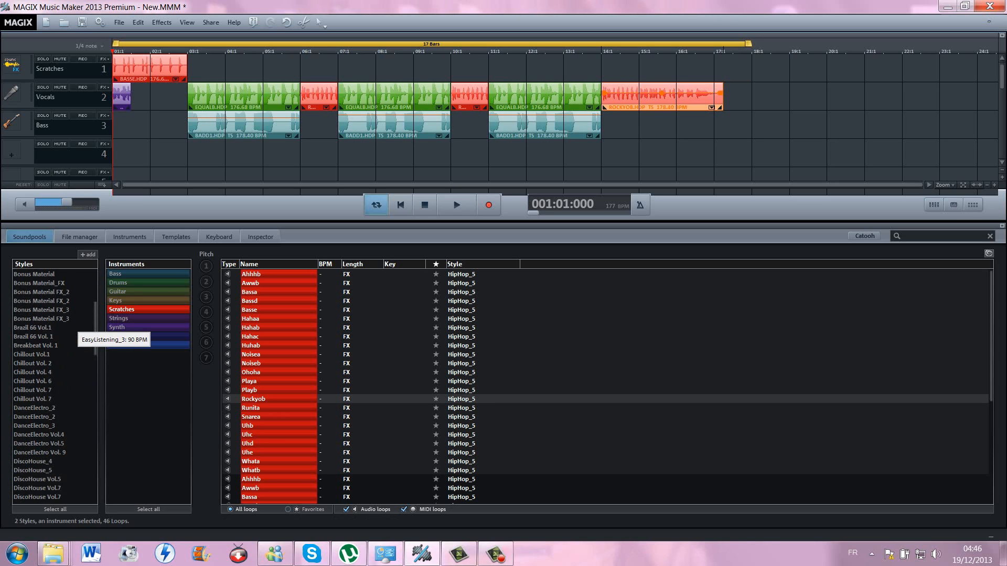
scroll(69, 335, up, 1)
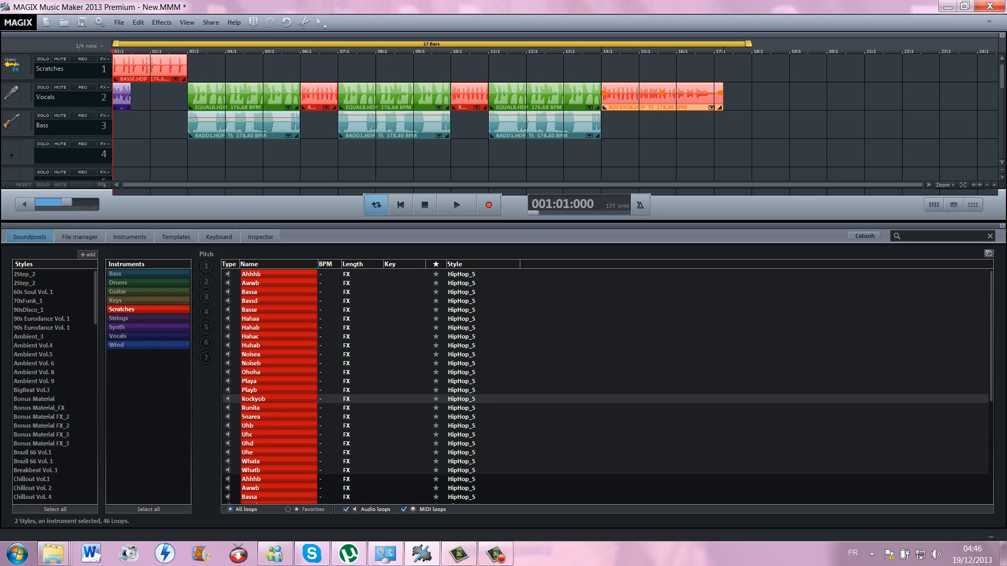
click(45, 408)
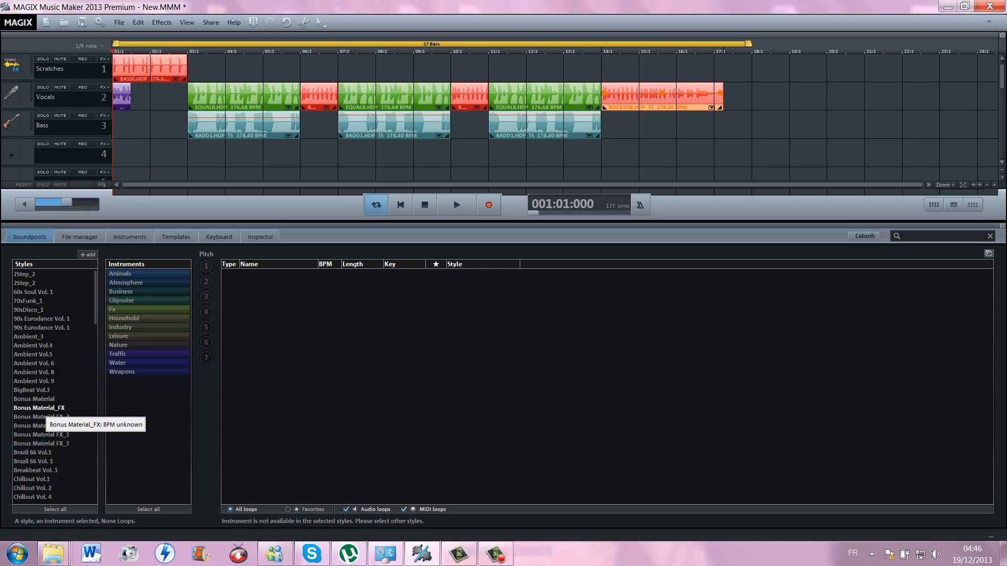
click(112, 310)
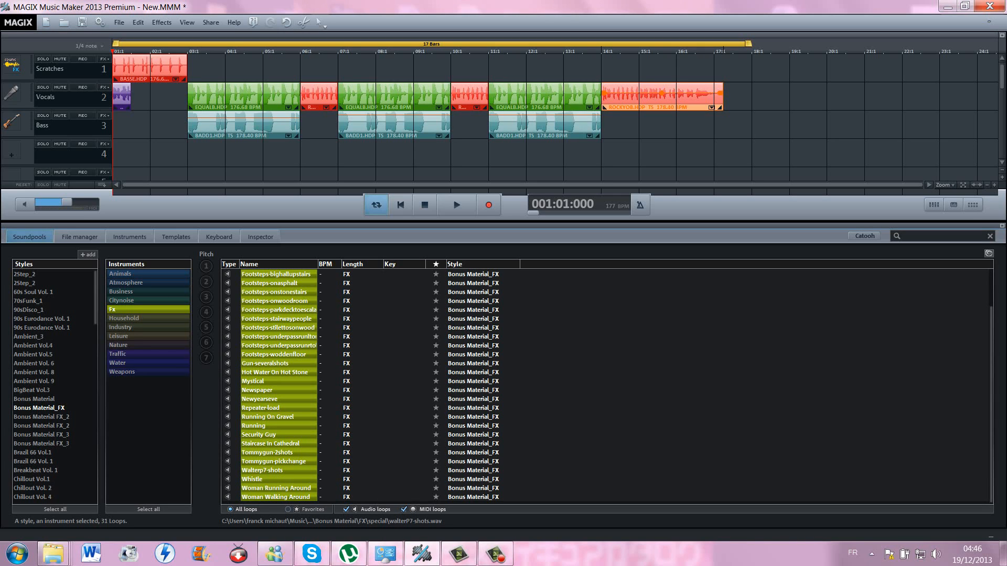
click(268, 471)
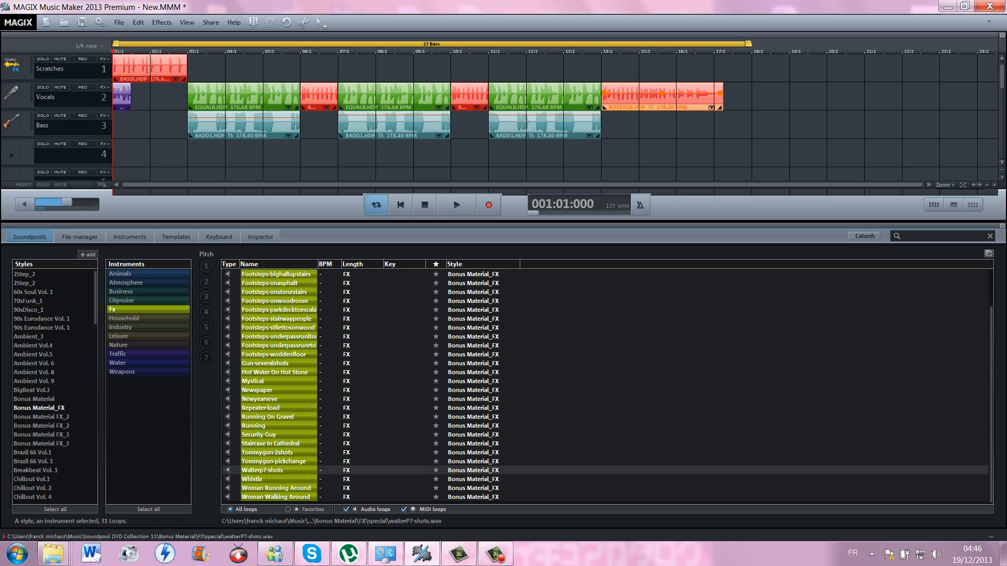
drag(267, 470, 686, 125)
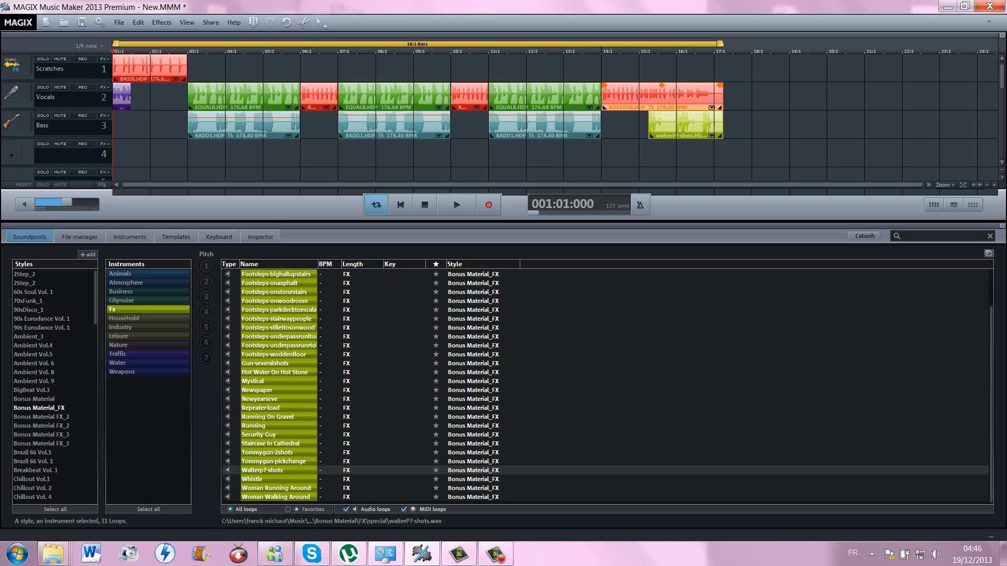
click(685, 125)
drag(686, 121, 686, 114)
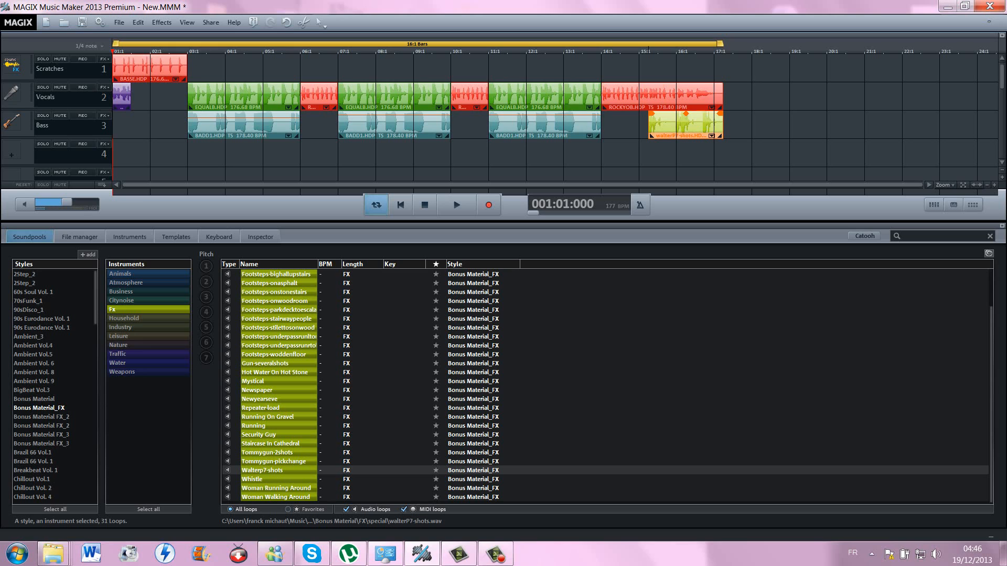
- Copy the Equalb drum clip at bar 11 and paste it on track 2 directly after the Rockyob clip
click(578, 105)
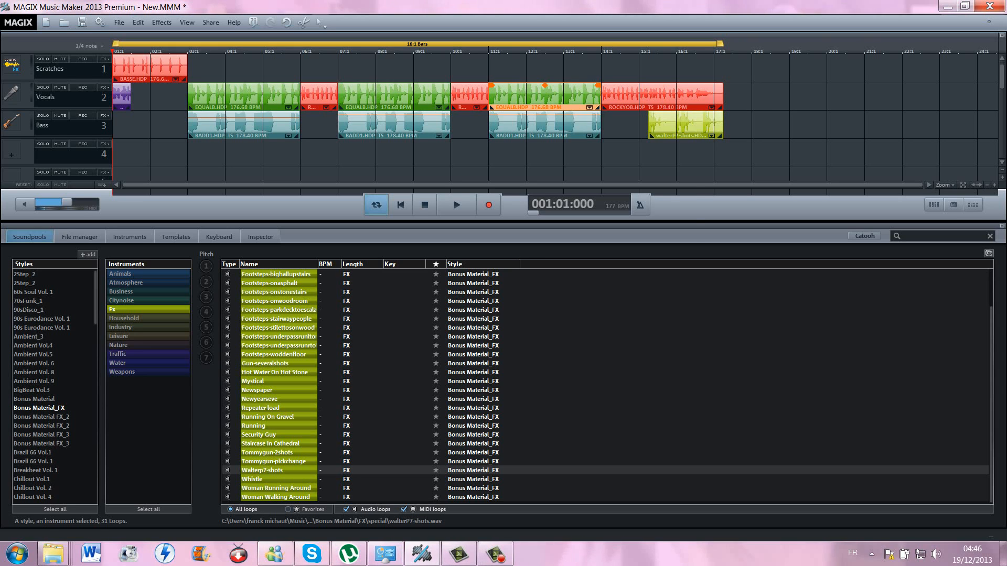
right_click(579, 107)
click(619, 136)
right_click(740, 97)
click(766, 100)
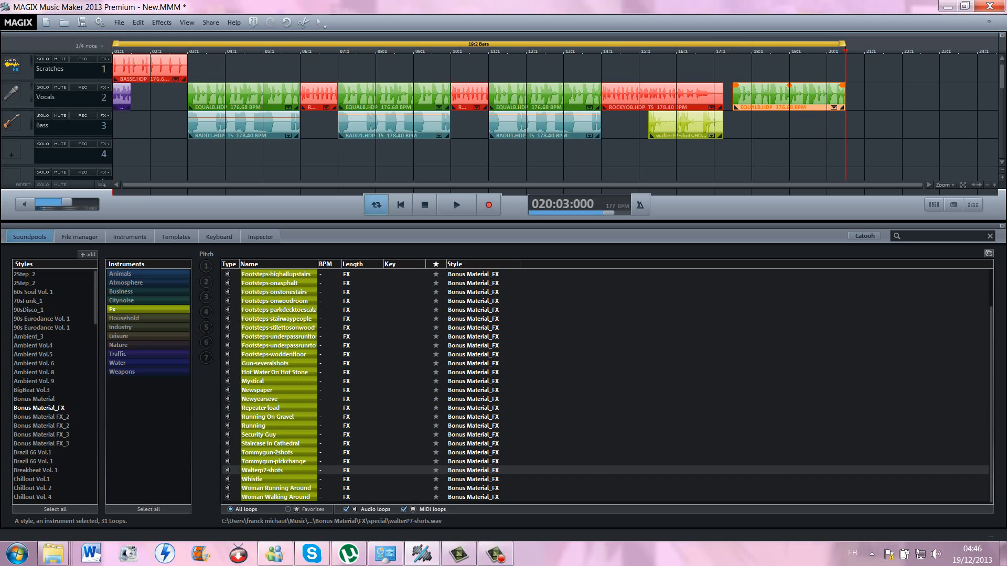
- Copy the Walterp7-shots clip, paste it on track 2 directly after the last Equalb clip and shorten it to about half a bar
right_click(709, 135)
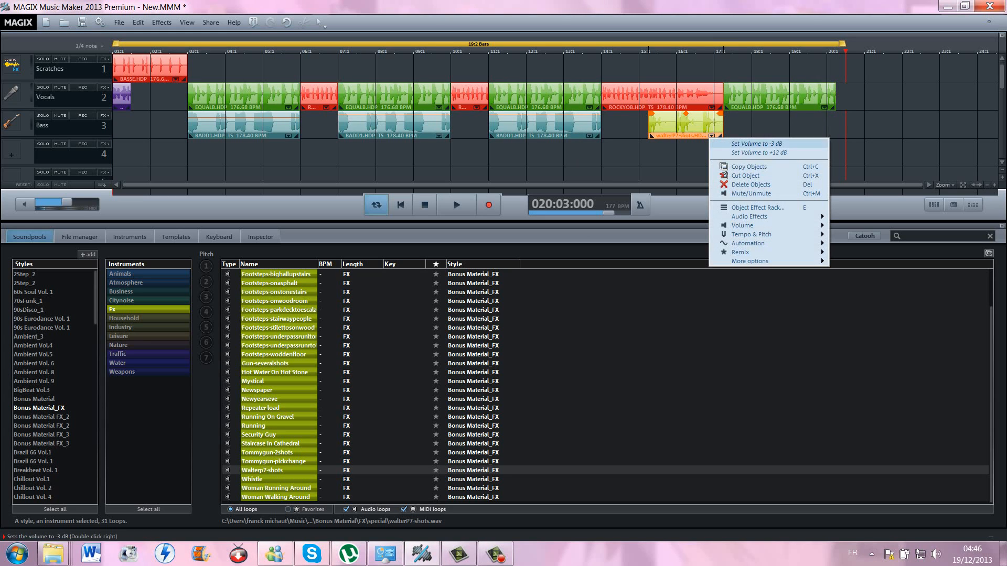
click(749, 167)
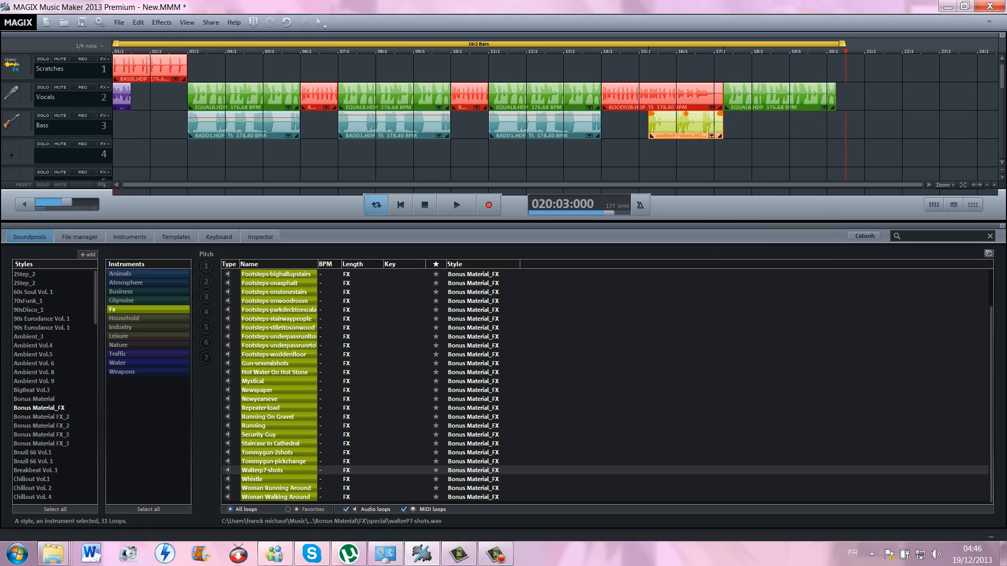
right_click(847, 95)
click(881, 100)
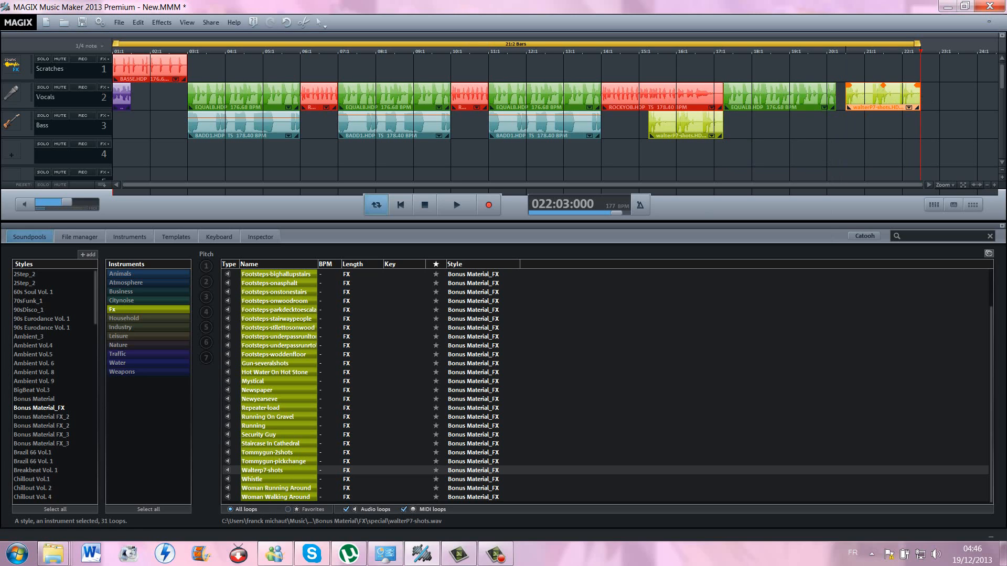
drag(880, 98, 855, 106)
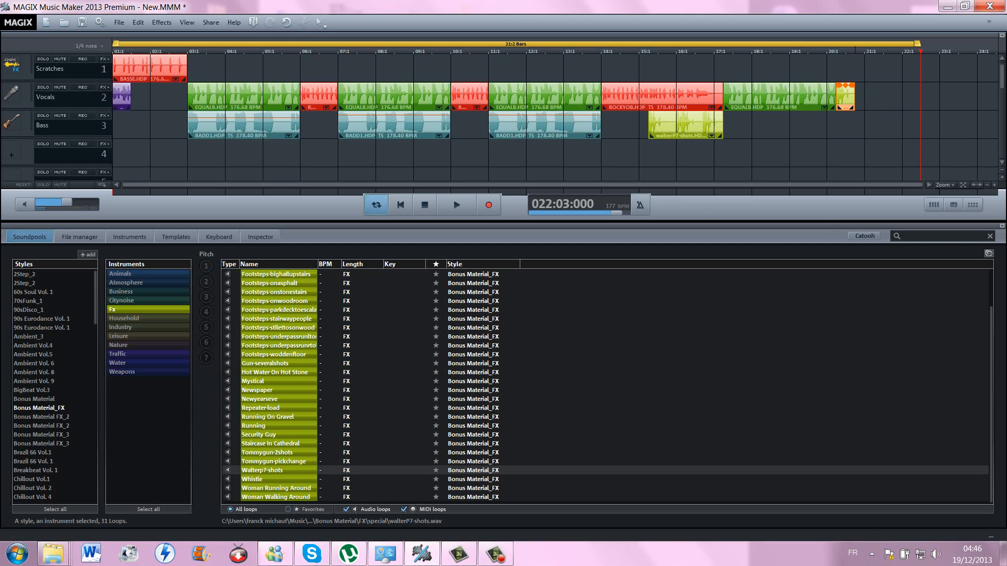
- Play the arrangement from bar 11 through the pasted gunshot clip at the end
key(space)
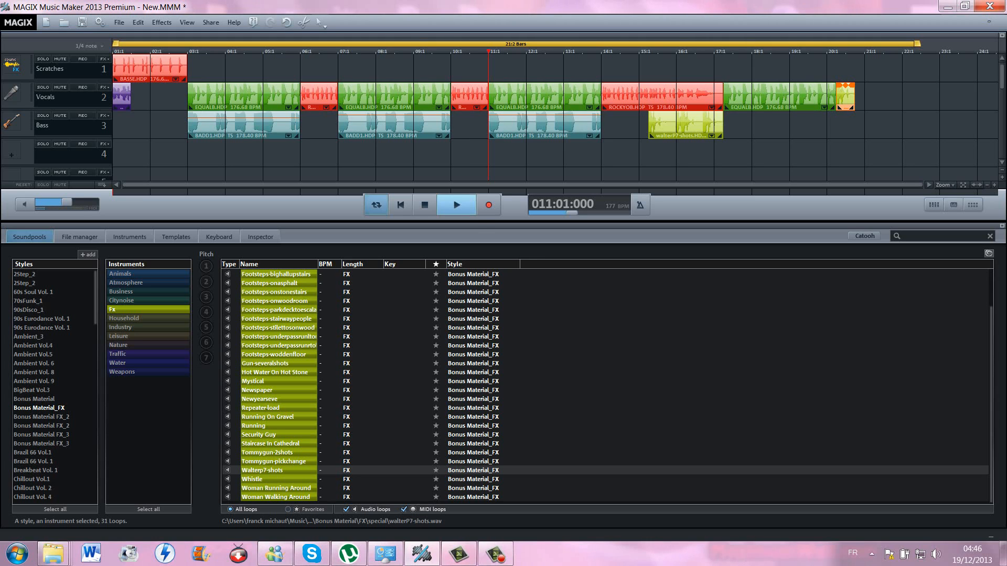
click(456, 205)
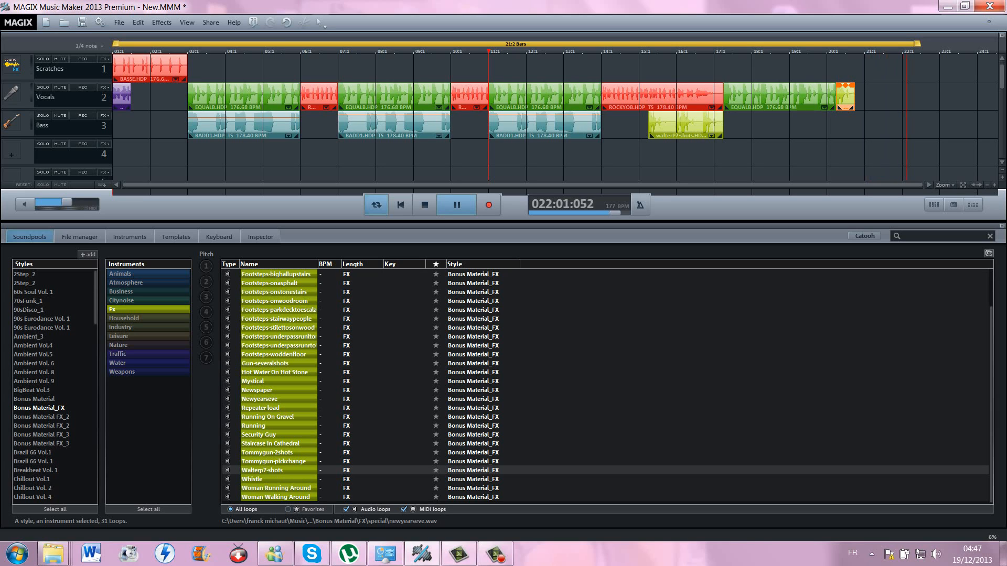
key(space)
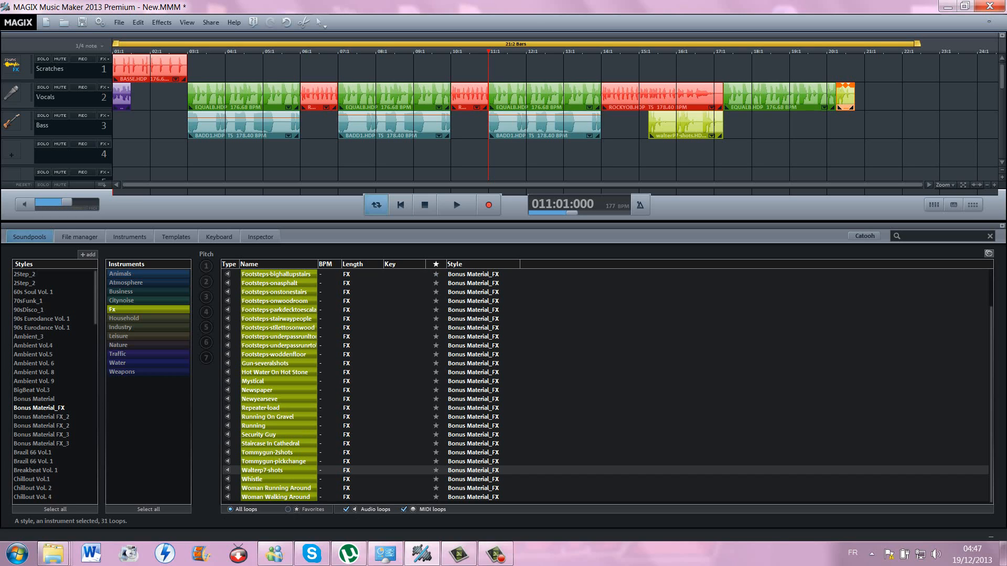
- List the Keys loops of the MovieScore Vol. 10 style and audition Trooping Piano
scroll(55, 422, down, 7)
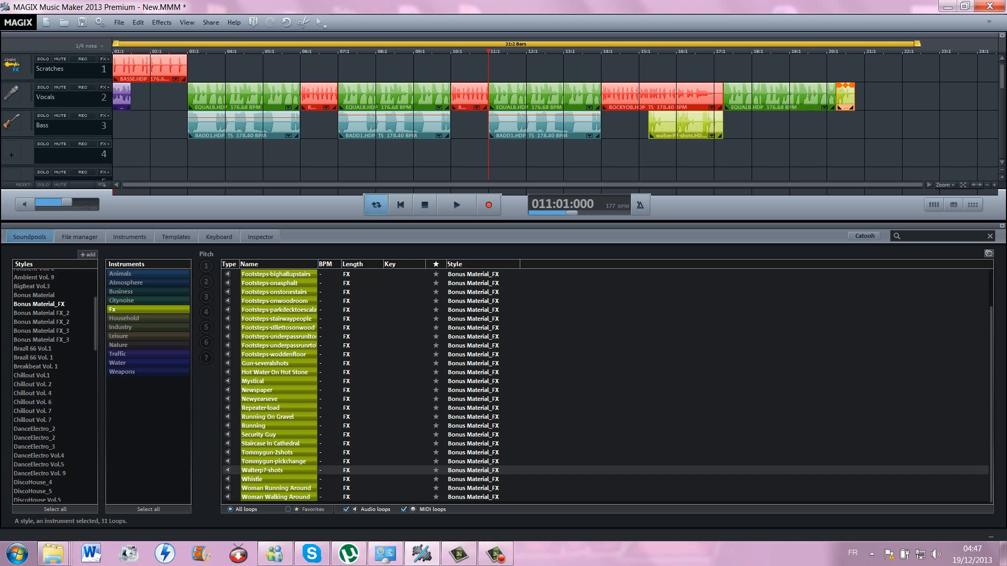
scroll(55, 428, down, 8)
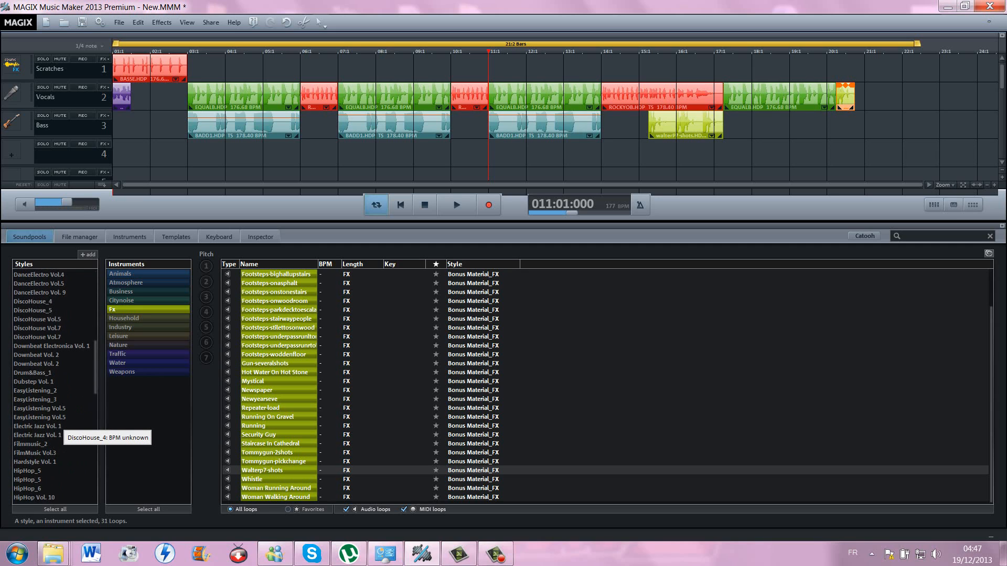
scroll(56, 427, down, 7)
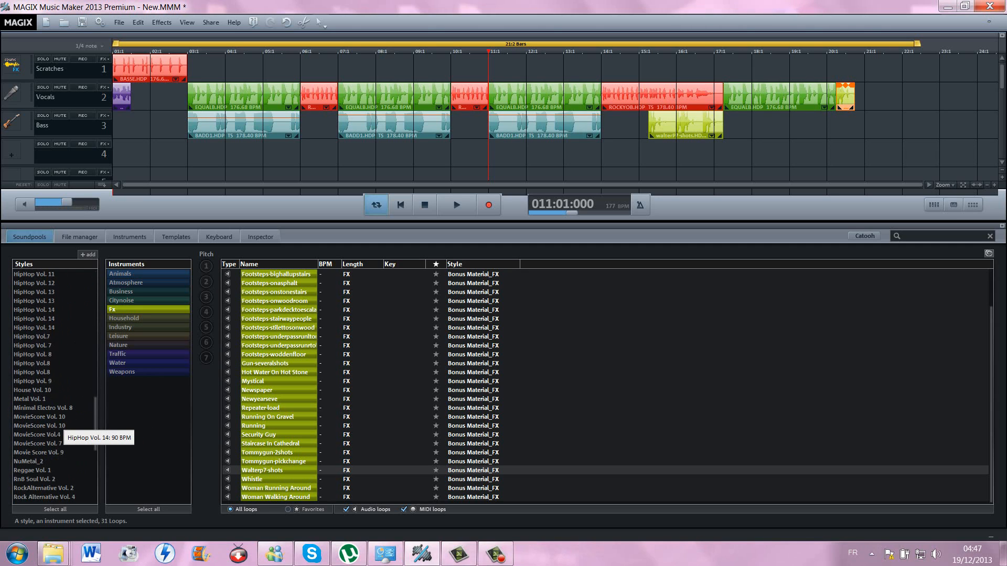
click(40, 364)
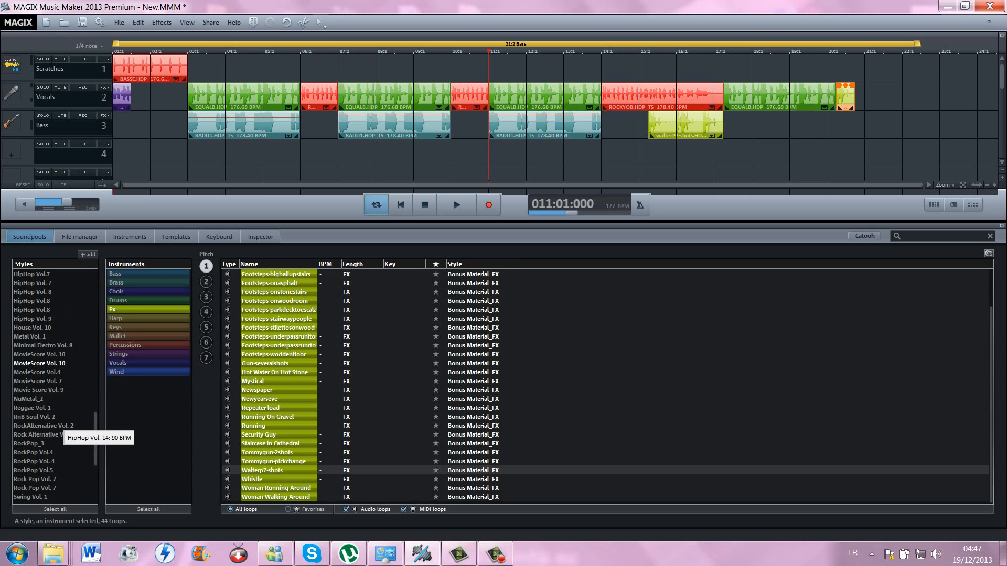
click(126, 319)
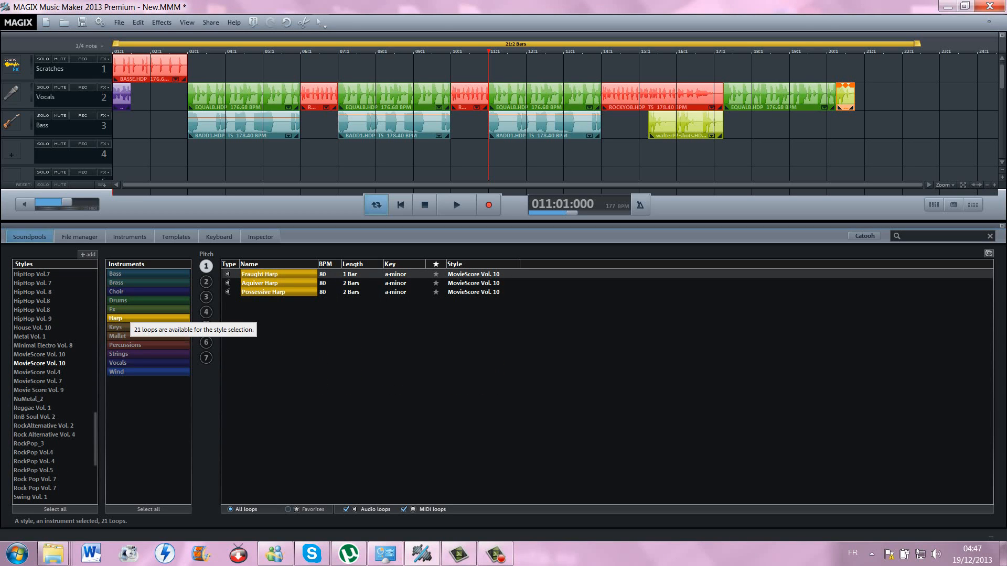
click(118, 327)
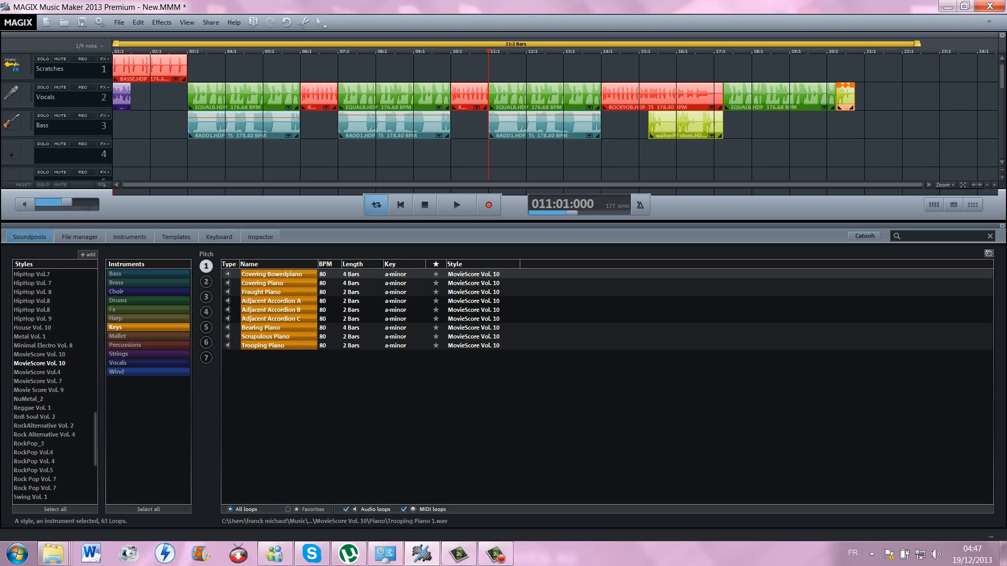
click(263, 345)
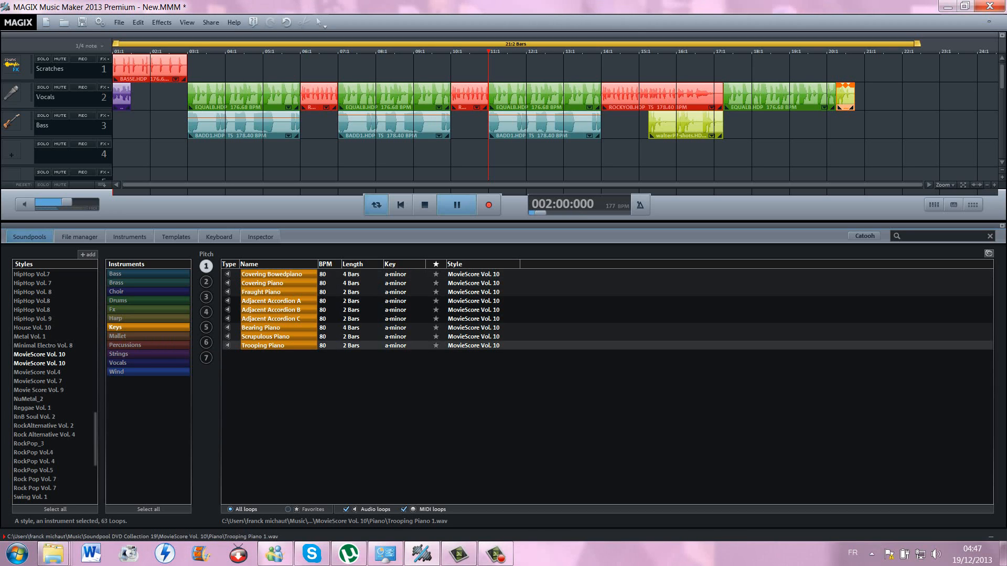
- Try Trooping Piano on track 4 from bar 3, extended to bar 21, with its volume raised
drag(263, 346, 189, 153)
drag(336, 163, 862, 163)
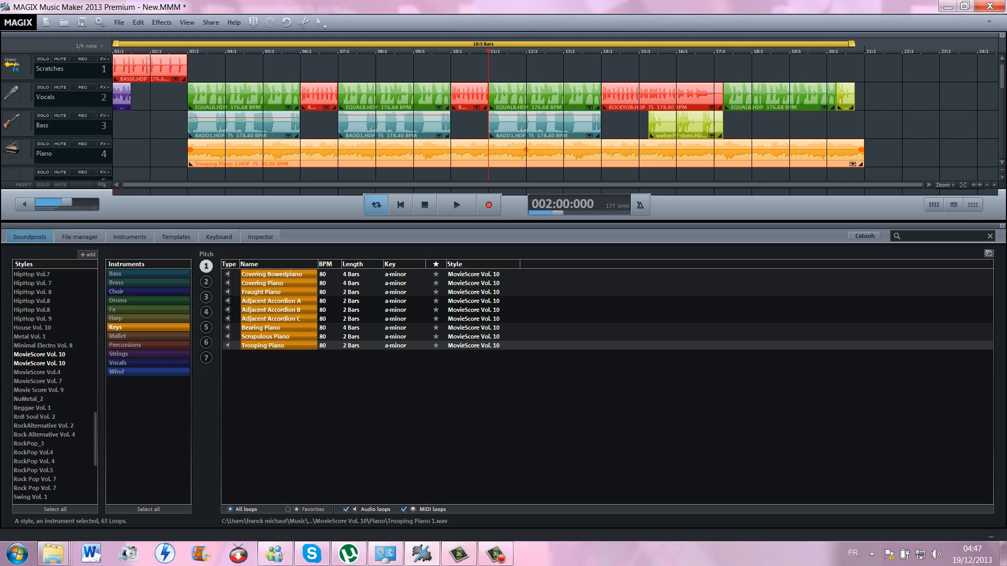
drag(526, 150, 526, 145)
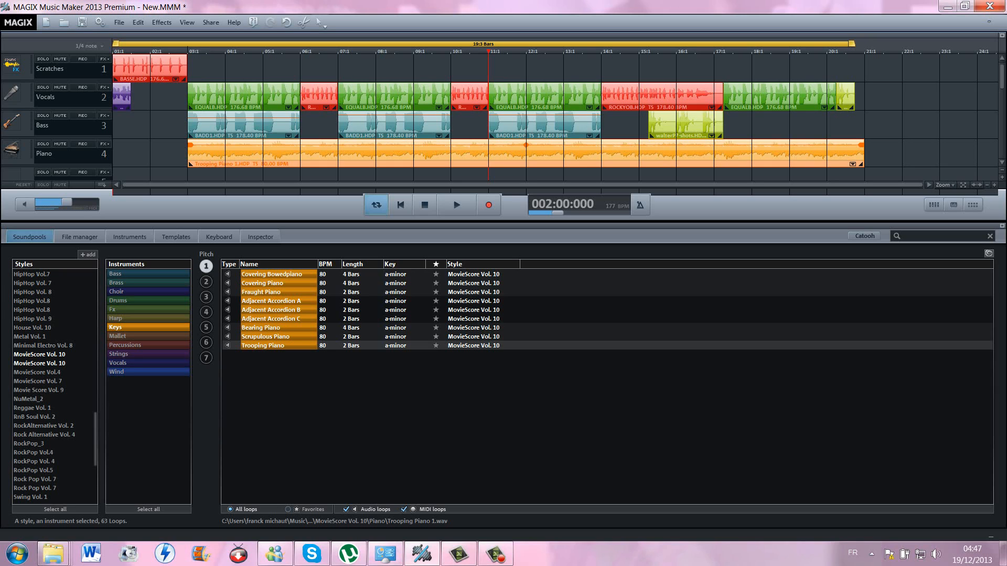
- Play the arrangement from the start, delete the Trooping Piano clip on track 4 and stop playback
click(400, 205)
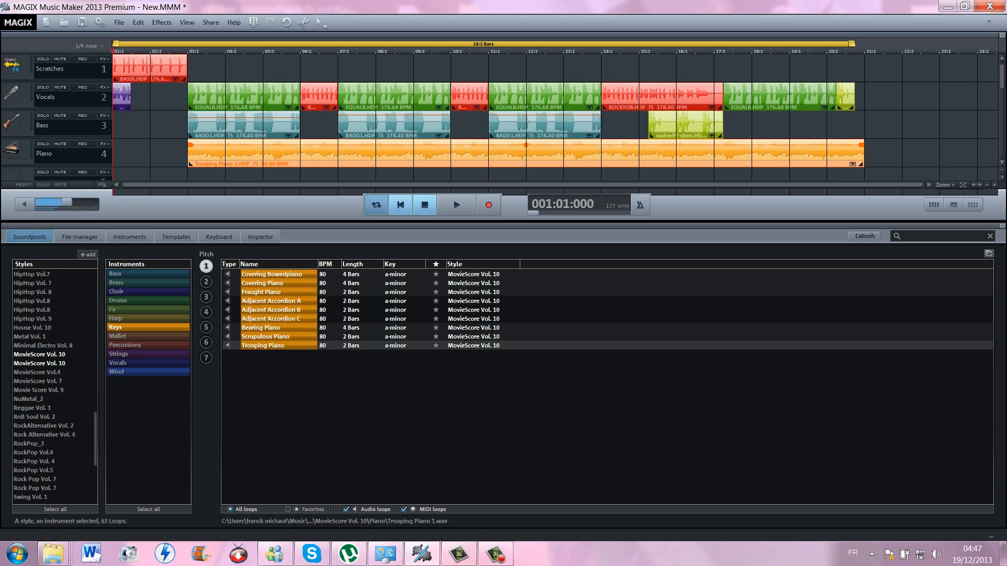
click(456, 205)
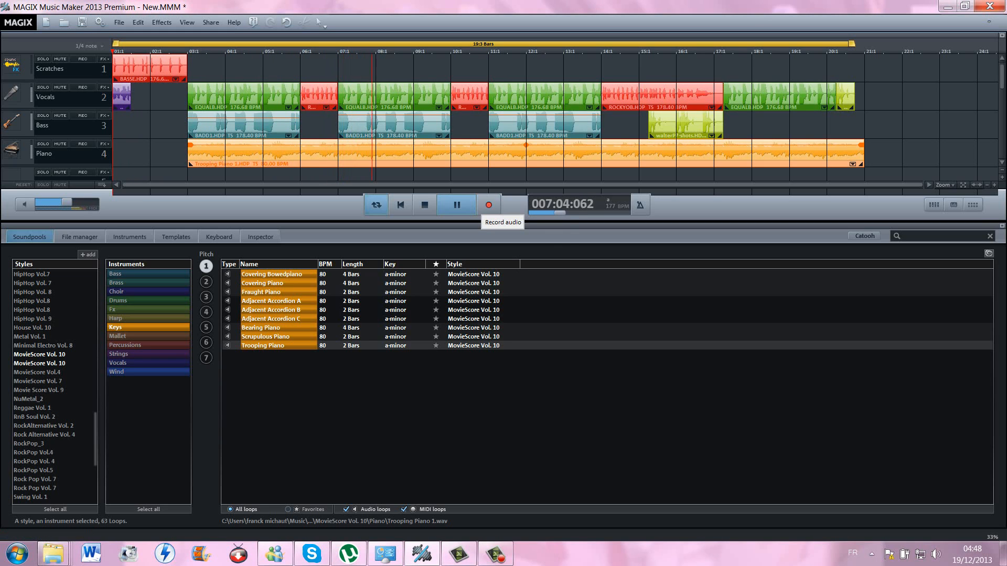
right_click(452, 159)
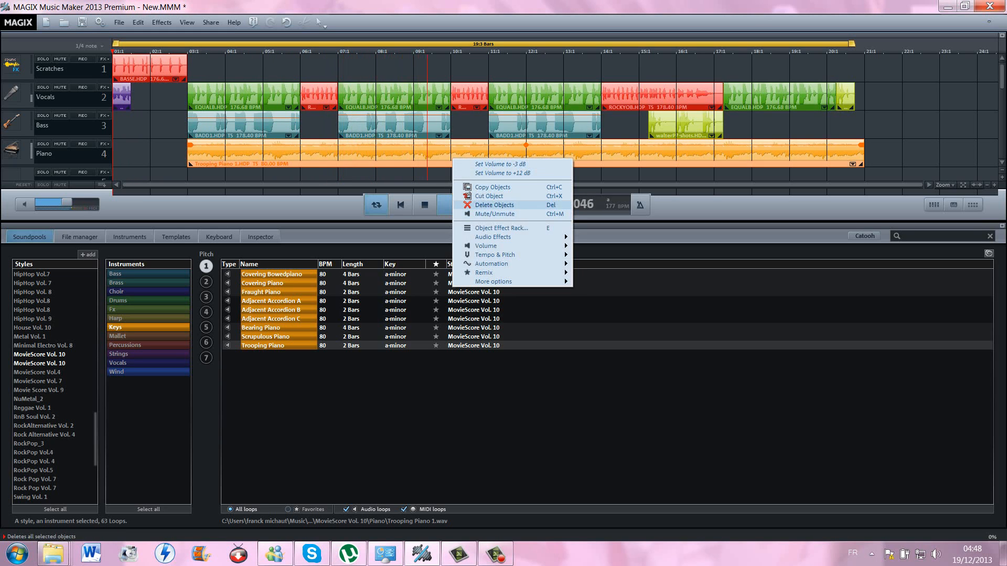
click(493, 205)
click(425, 205)
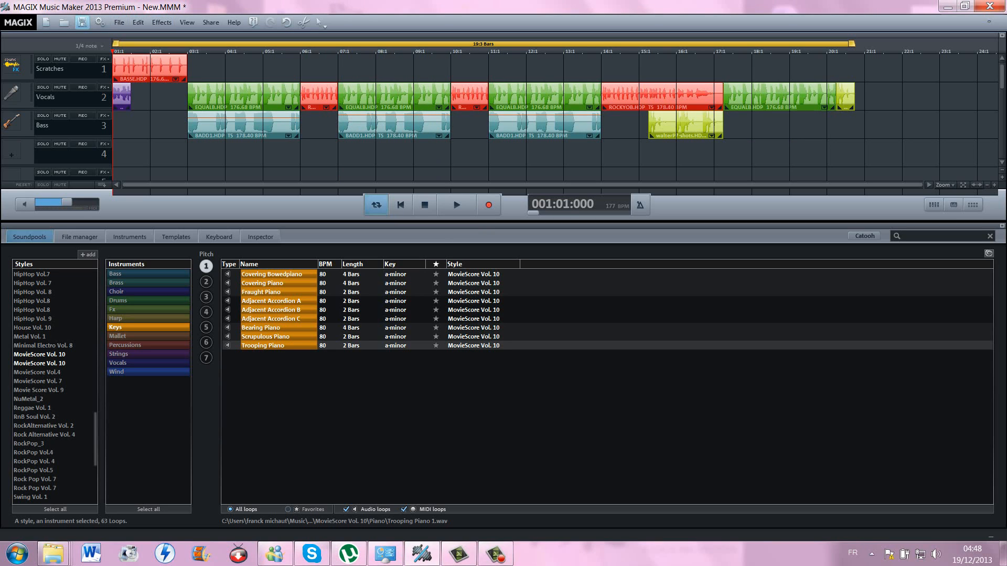
- Start a new arrangement without saving the current one
click(119, 23)
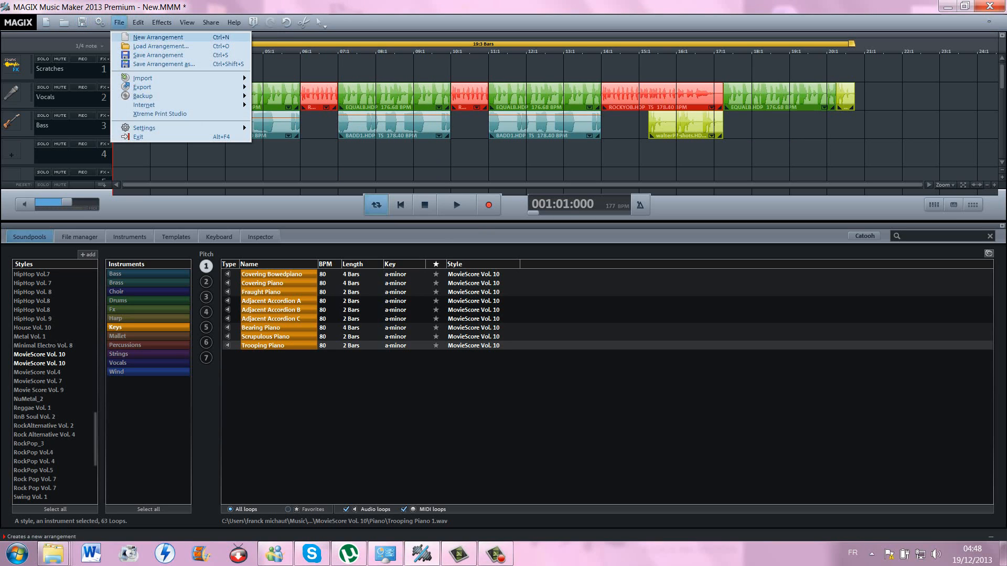
click(157, 37)
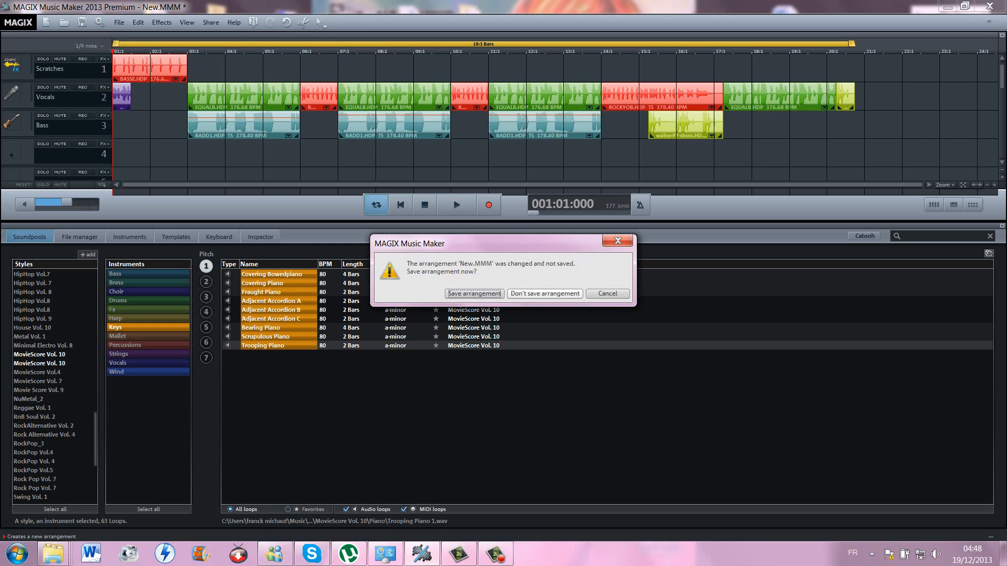
click(545, 293)
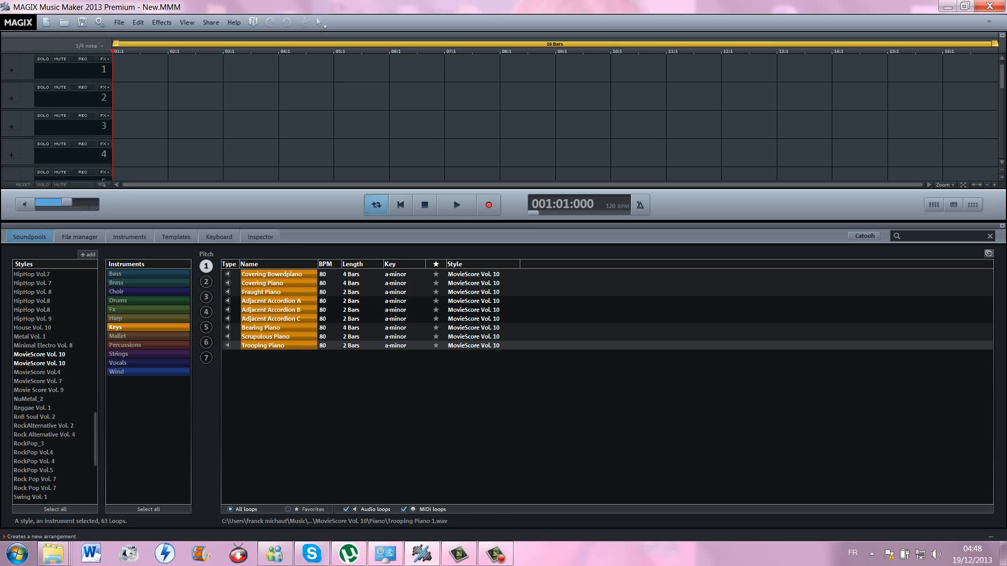
- Place the Trooping Piano loop on track 1 at bar 1 and raise its volume to the maximum
drag(263, 345, 139, 68)
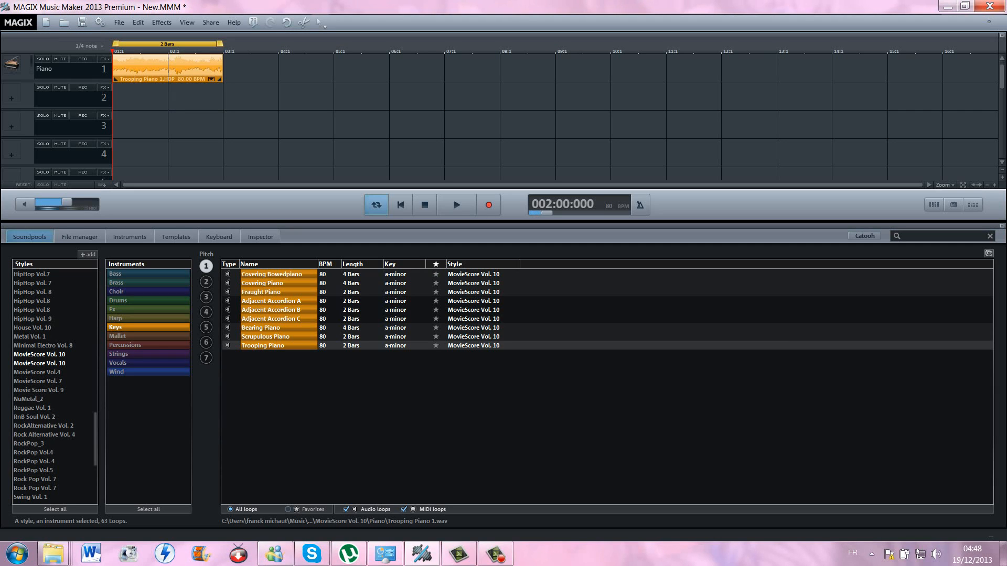
click(144, 68)
drag(168, 64, 168, 56)
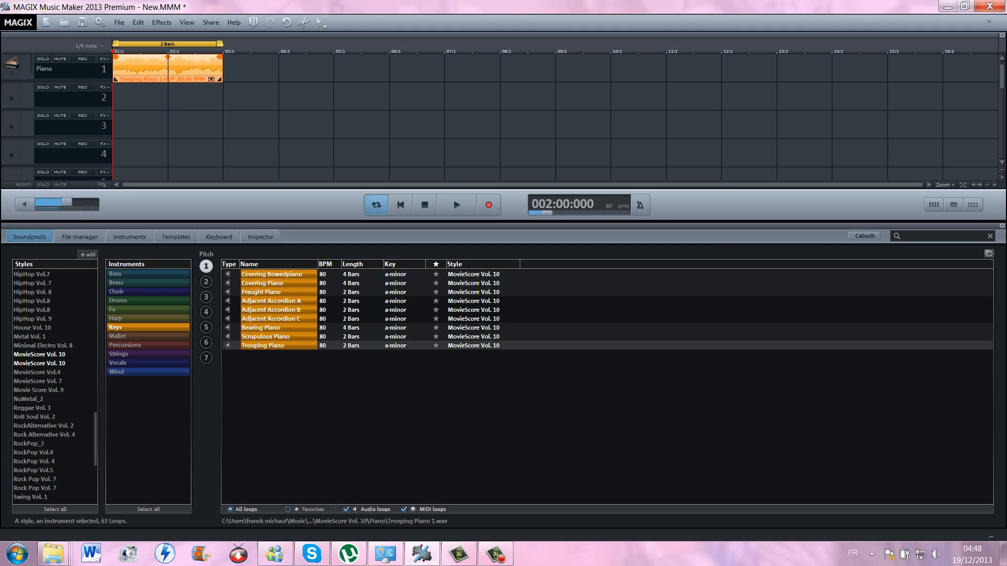
- Audition Trooping Piano at pitch 3 and the MovieScore Vol. 10 vocal loop Aquiver Voices
click(206, 297)
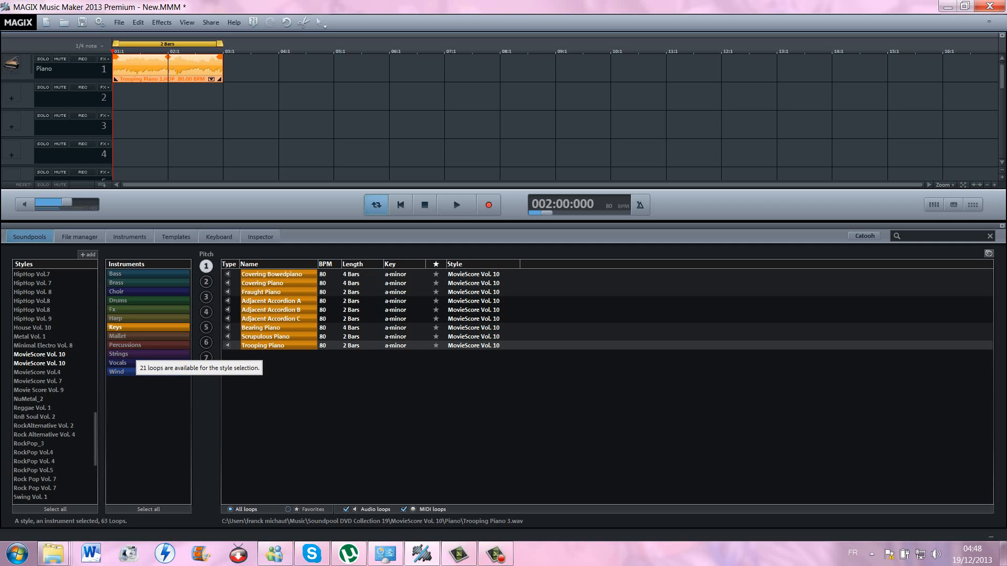
click(135, 363)
click(262, 274)
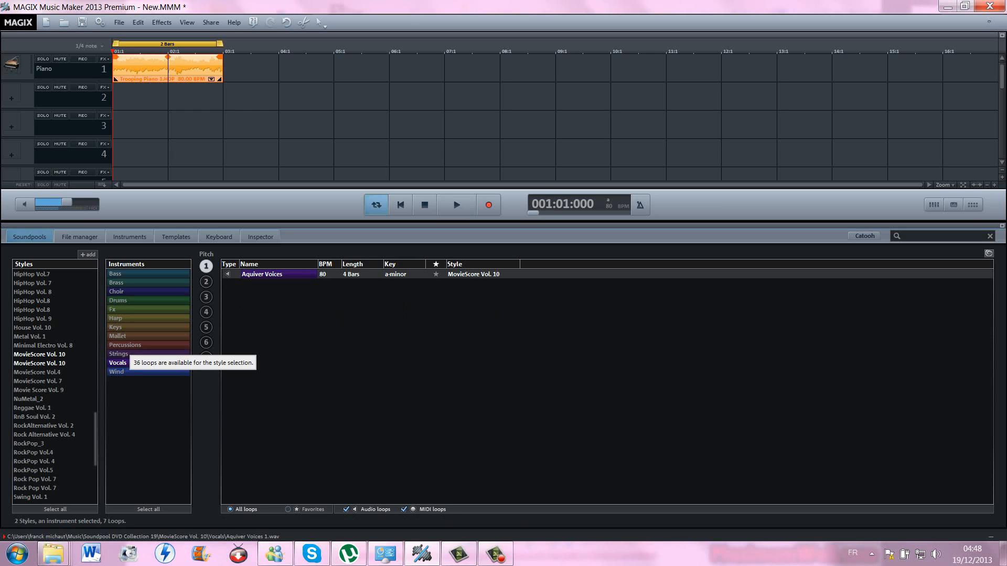
- Audition the MovieScore Vol. 10 Strings loops one by one, from Obliging Strings A to Adjacent Violin
click(120, 354)
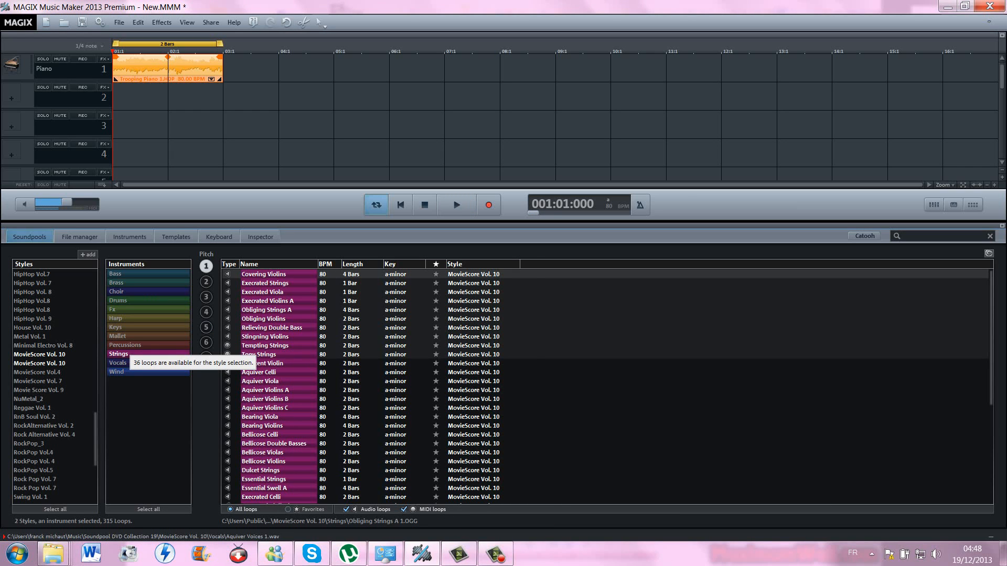
click(266, 310)
key(space)
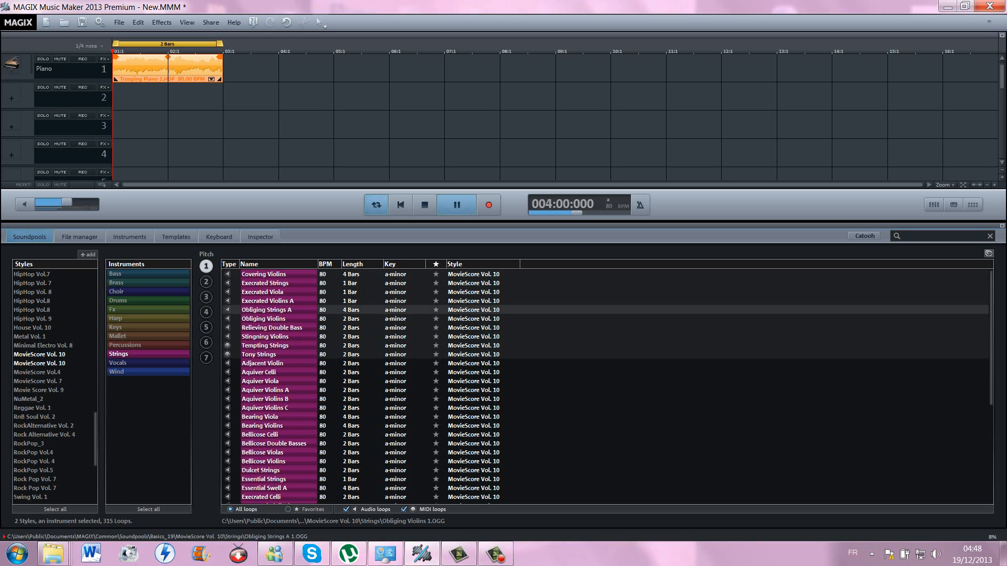
click(263, 319)
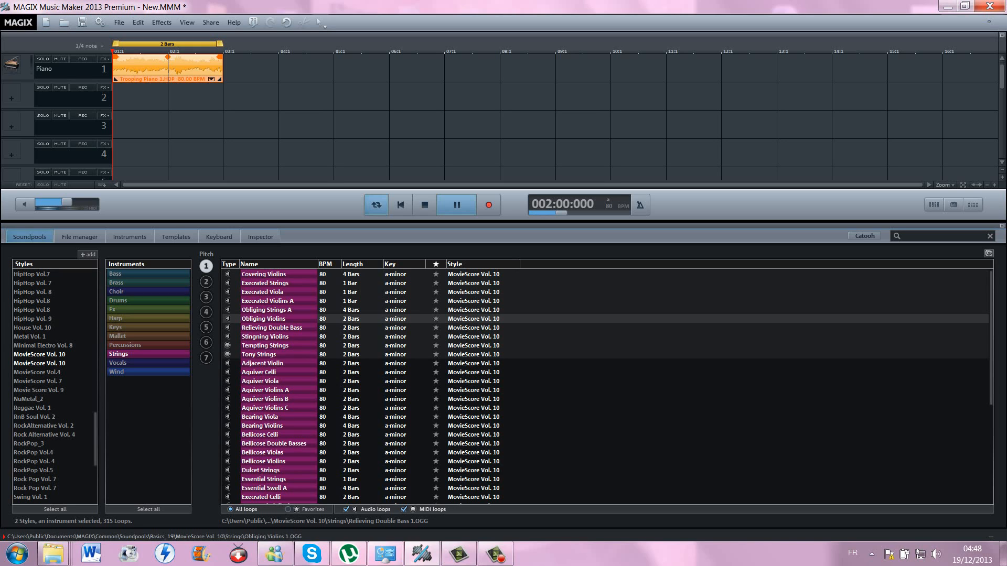
click(271, 327)
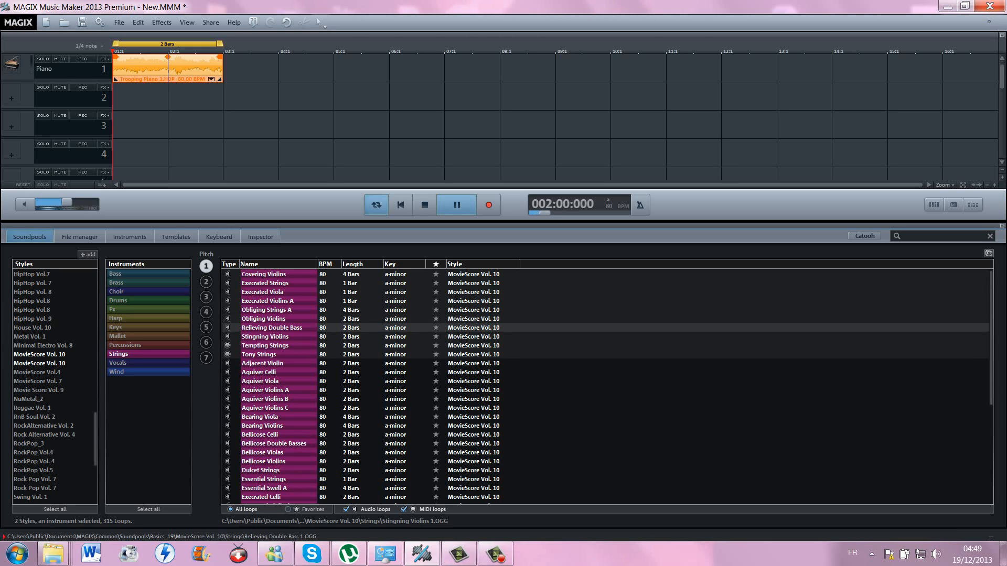
click(265, 337)
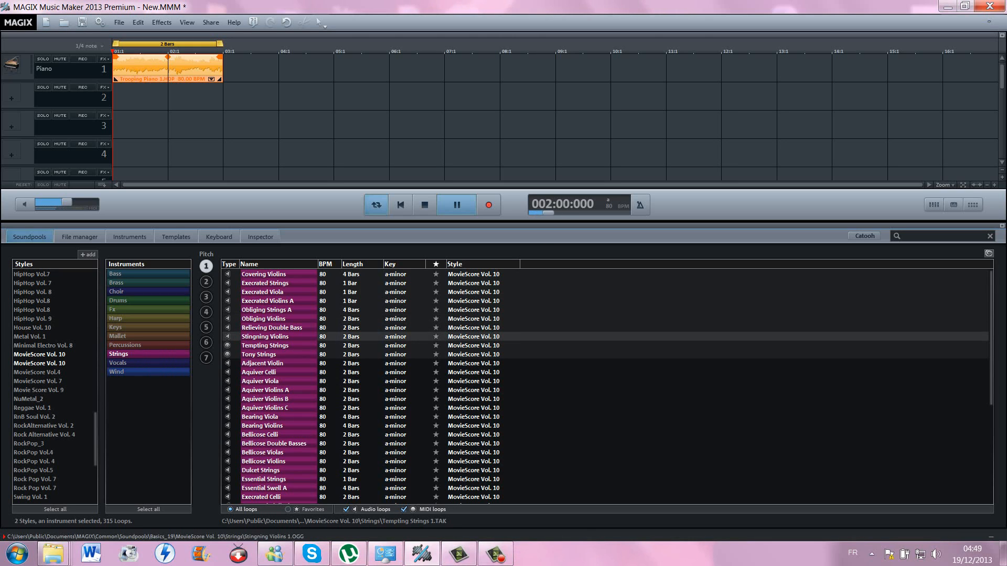
click(265, 345)
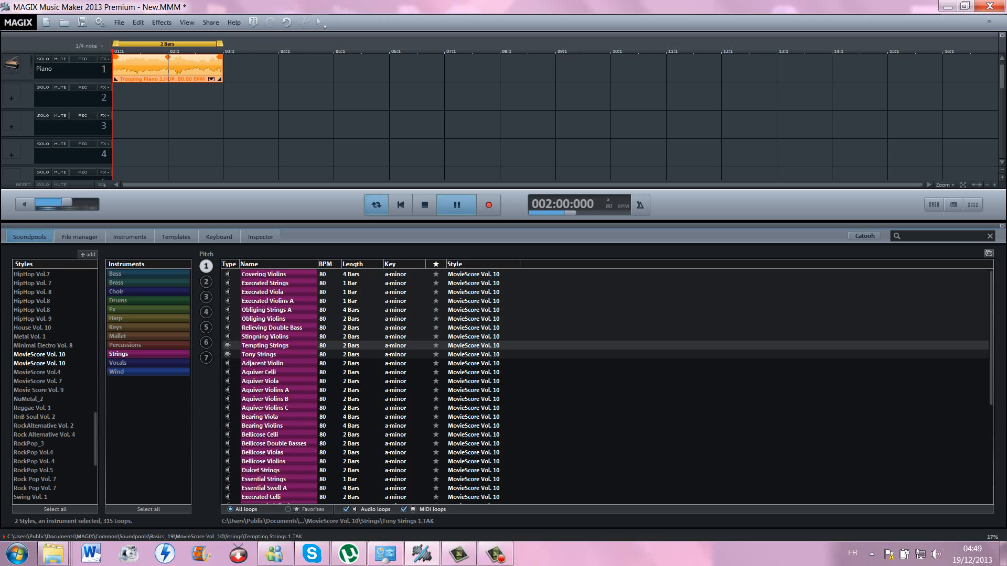
click(265, 355)
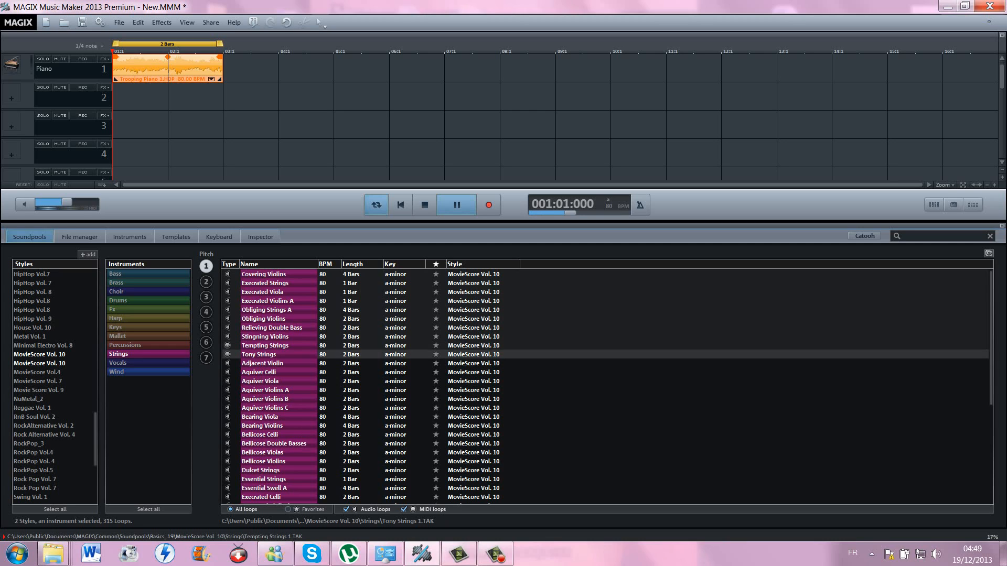
click(264, 363)
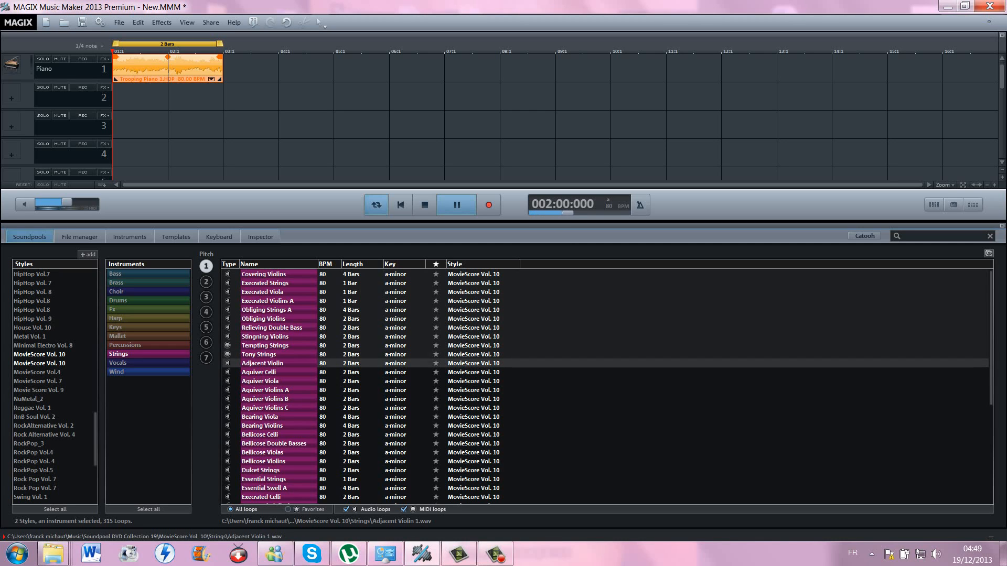
- Audition the Aquiver Celli strings loop and place it on track 2 at bar 3
click(264, 372)
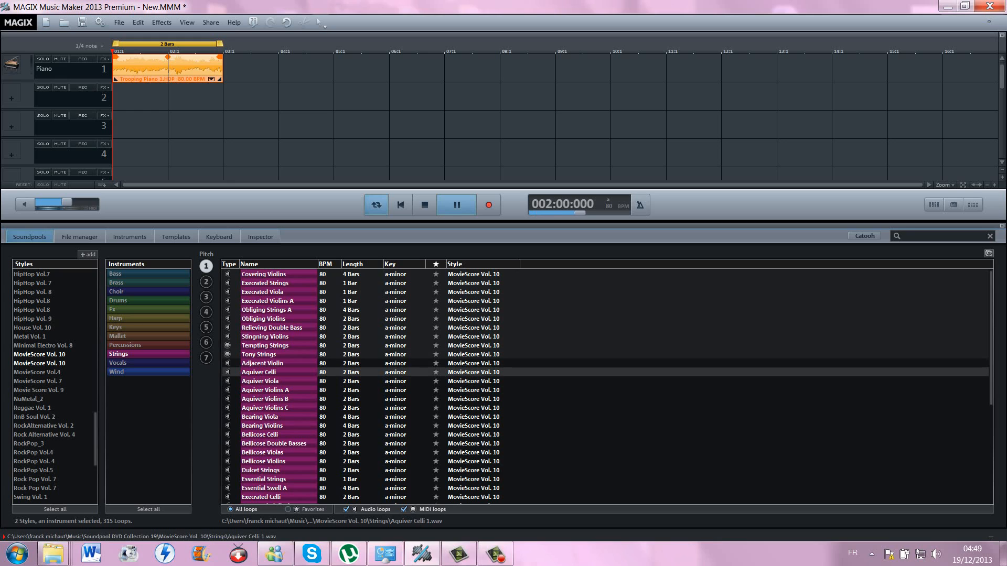
drag(259, 372, 278, 97)
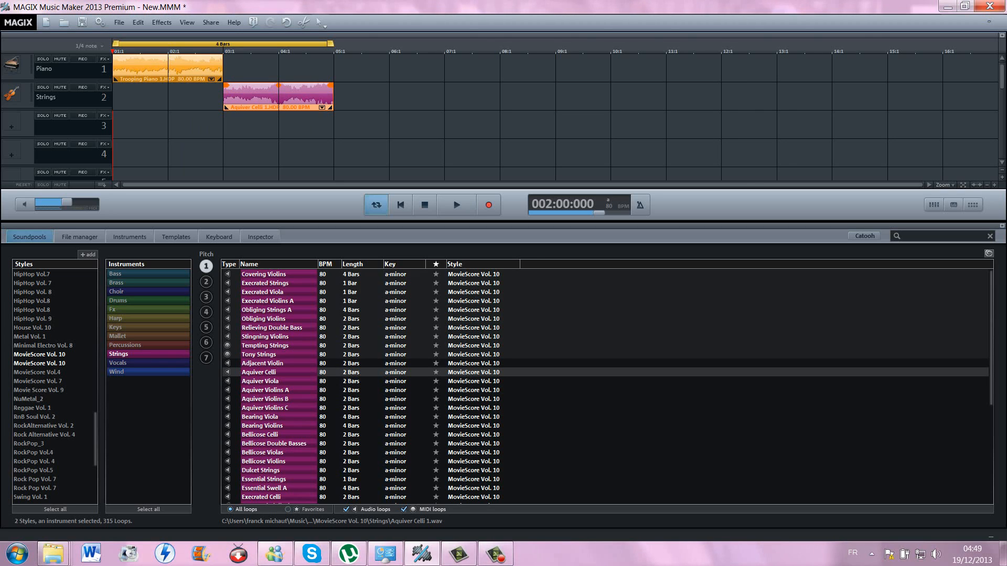
click(206, 282)
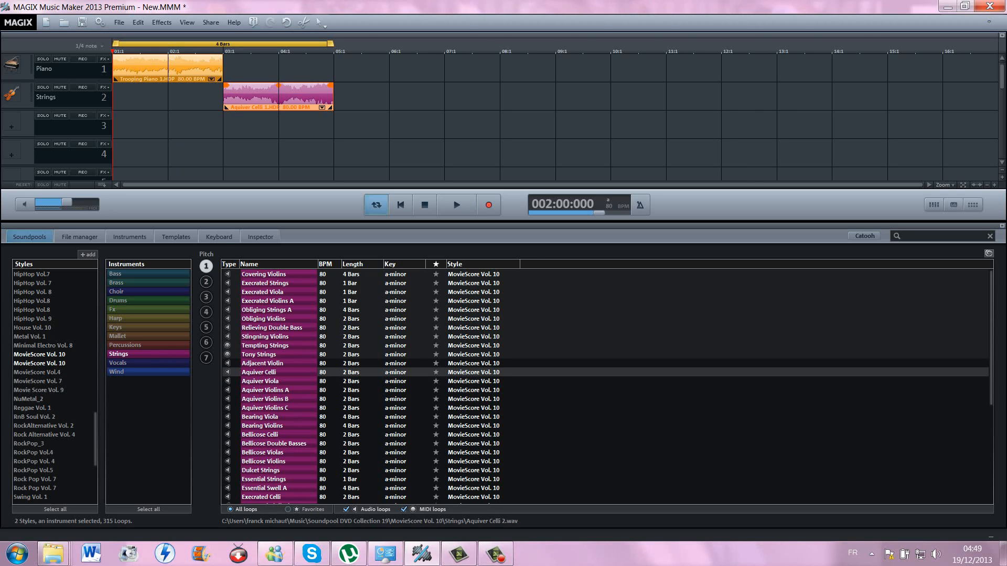
- Audition the MovieScore Vol. 10 Bass loops and place Fraught Bass on track 2 at bar 1
click(126, 274)
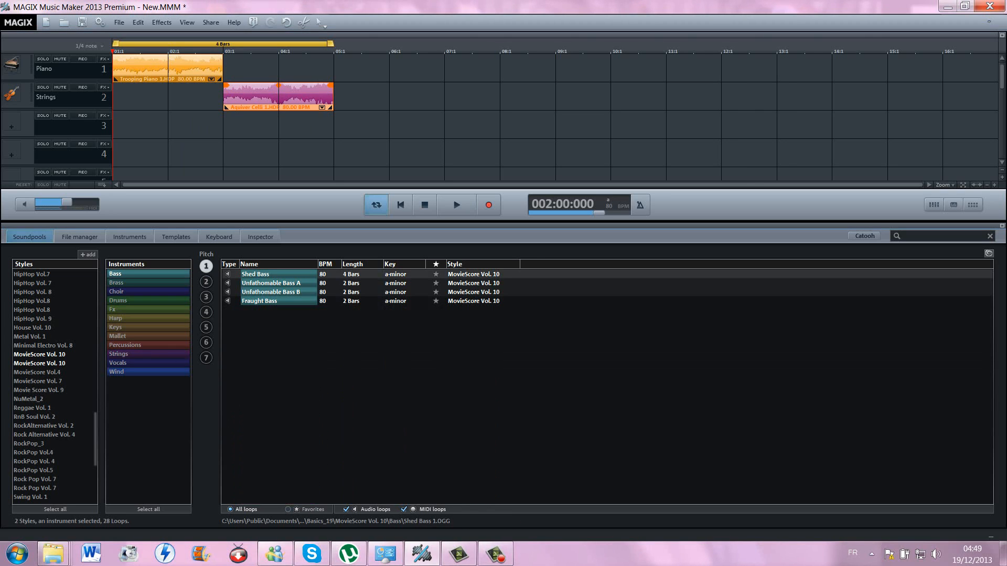
click(255, 275)
click(271, 283)
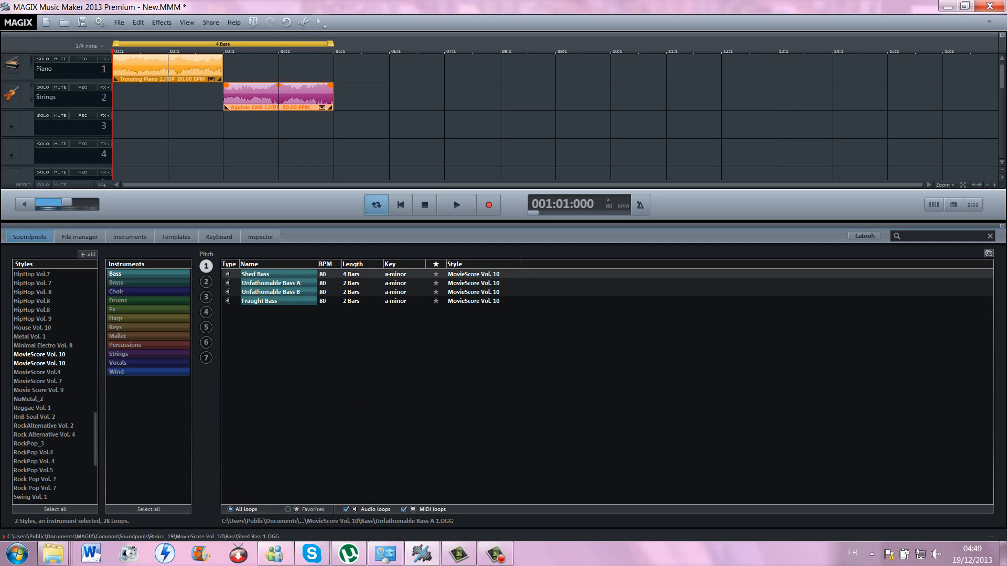
click(271, 292)
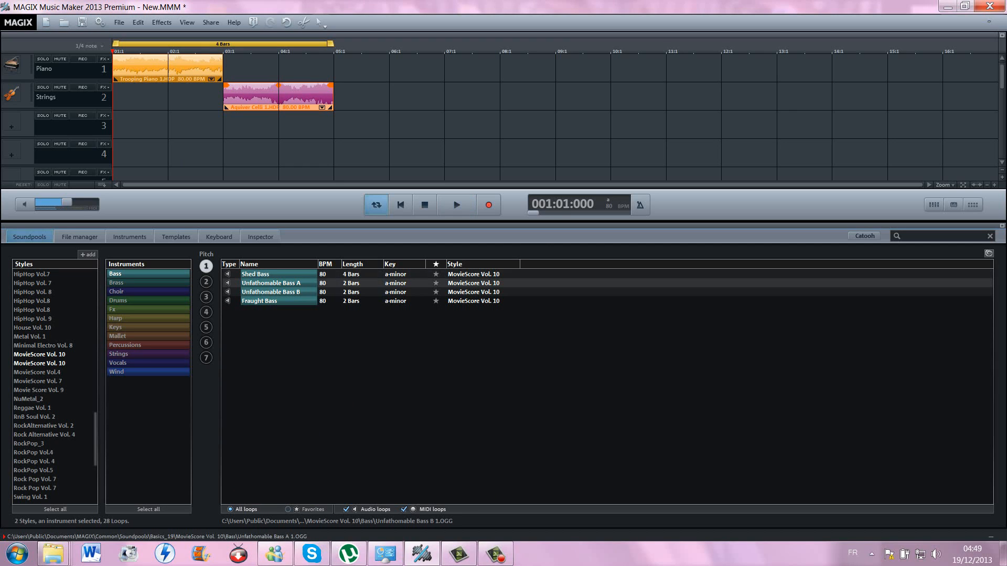
click(259, 301)
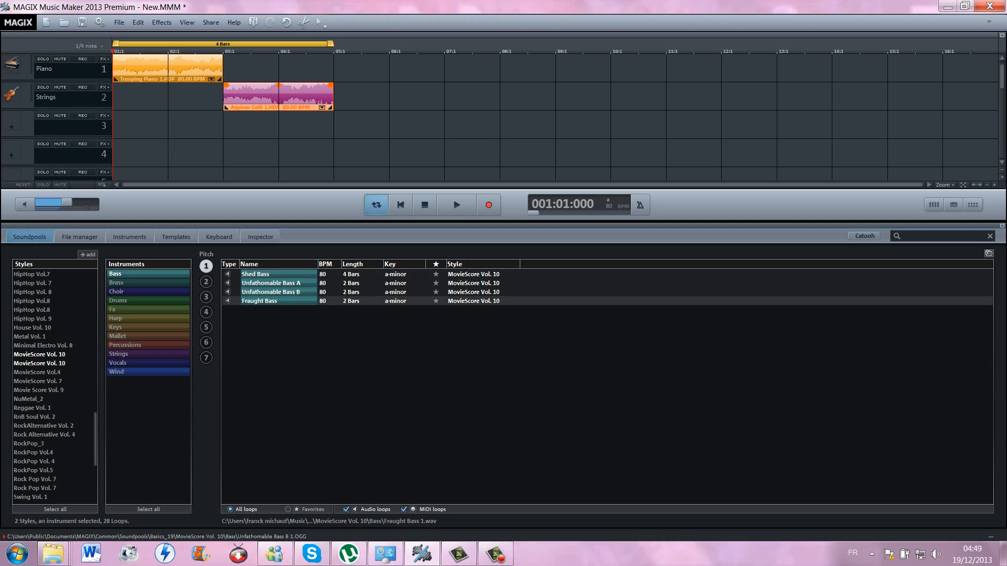
drag(259, 300, 167, 100)
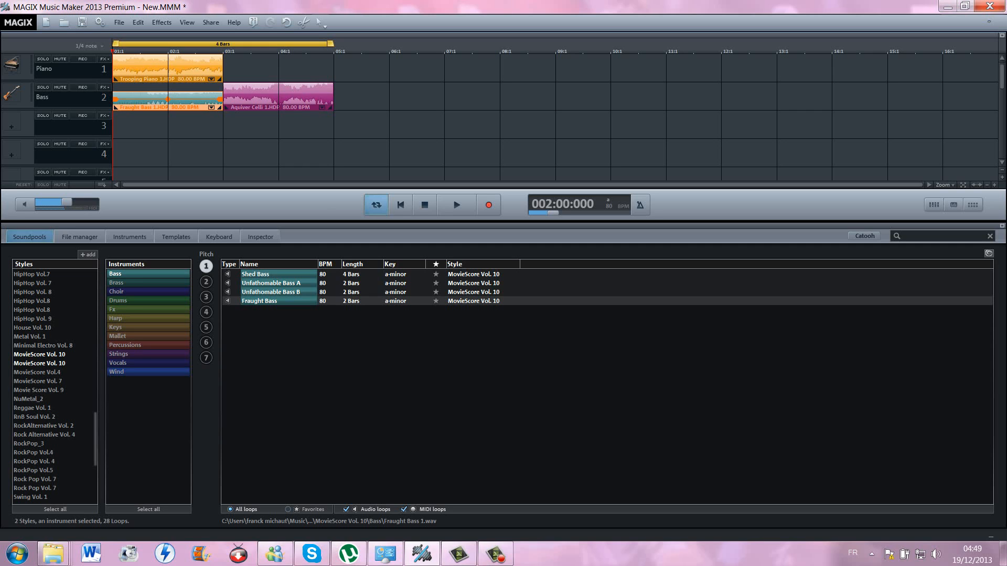
- Copy the Fraught Bass loop to track 3 and align the copy with bar 3
right_click(203, 100)
click(243, 129)
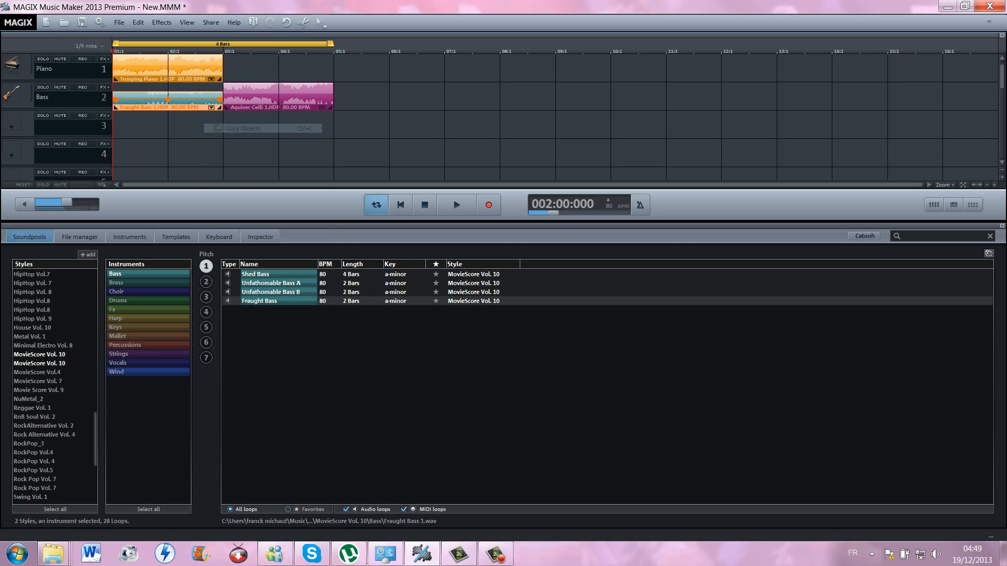
right_click(238, 121)
click(265, 126)
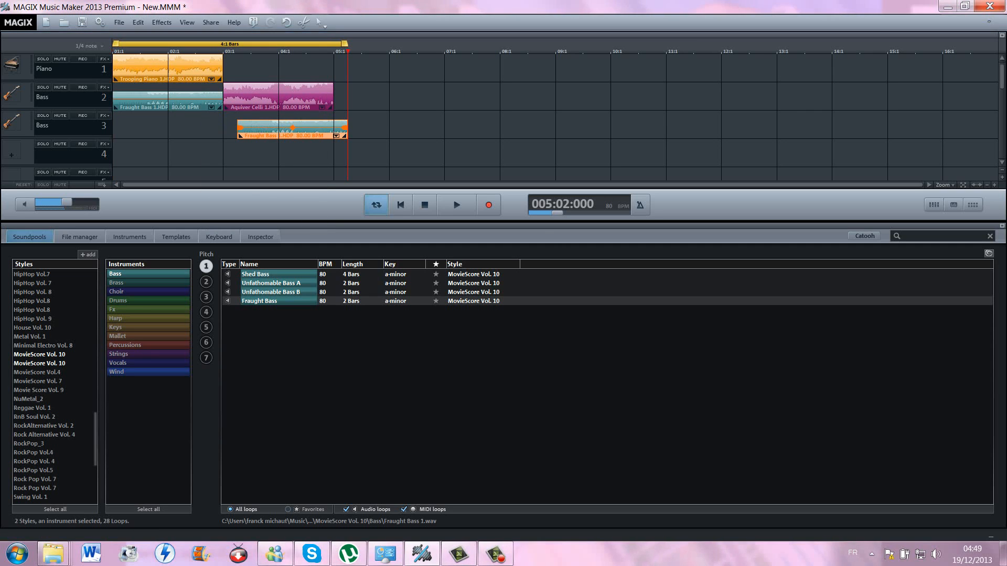
mouse_move(265, 127)
mouse_down()
mouse_move(245, 128)
mouse_move(251, 99)
mouse_move(251, 127)
mouse_up()
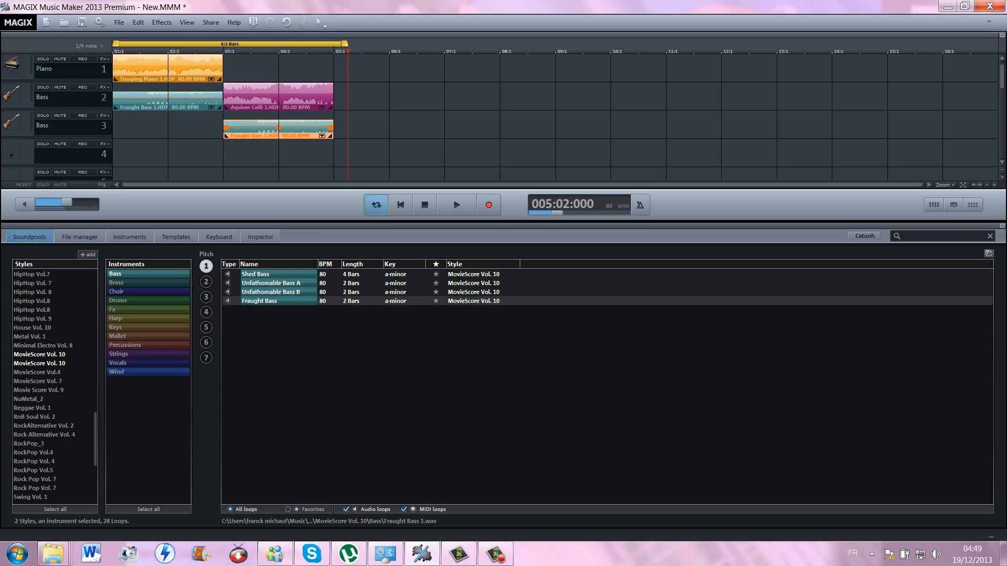
- Play the arrangement from bar 1 and lower the master volume
click(425, 205)
key(space)
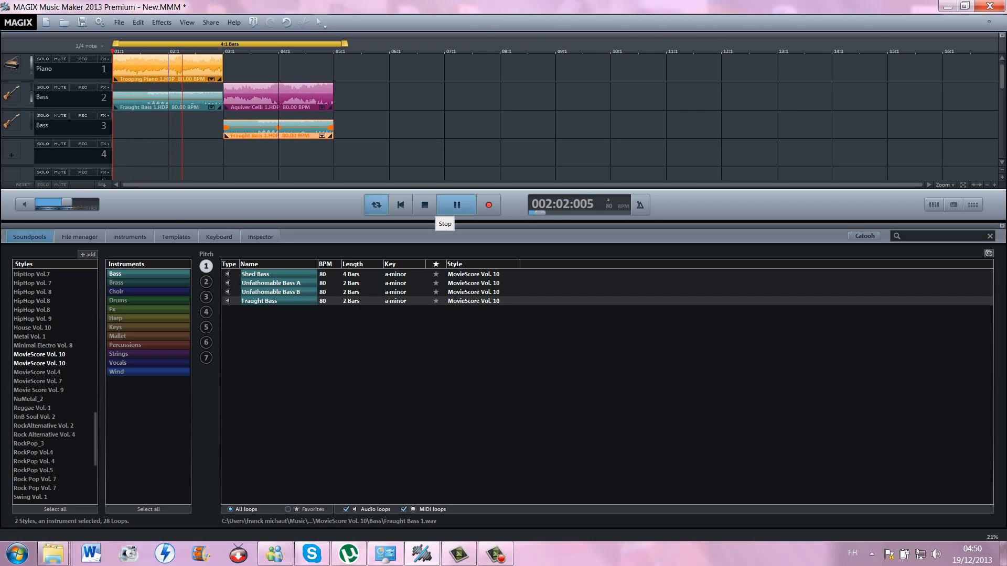
mouse_move(54, 202)
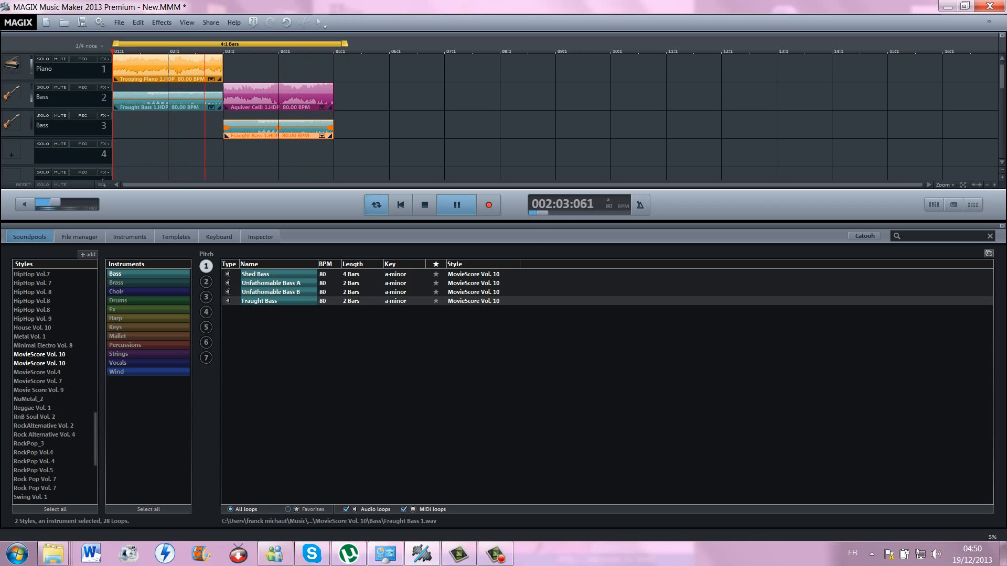
- Delete the Fraught Bass loops from tracks 2 and 3 and stop playback
right_click(199, 108)
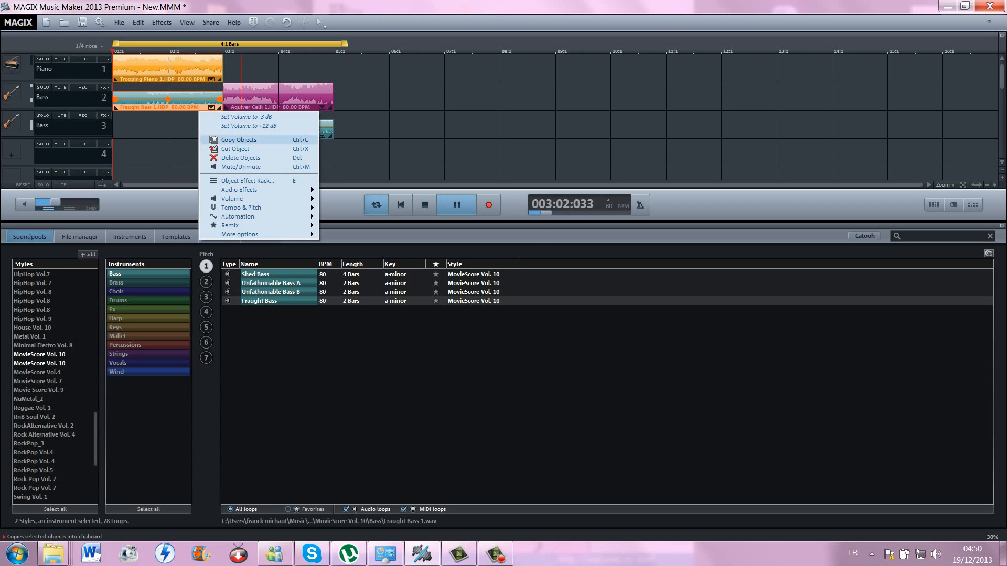
click(240, 157)
right_click(254, 132)
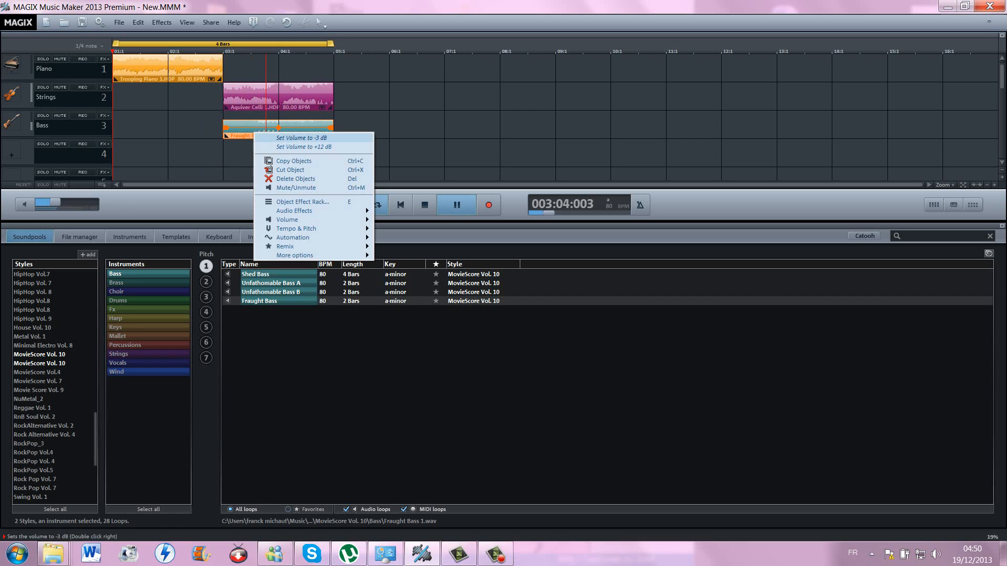
click(295, 179)
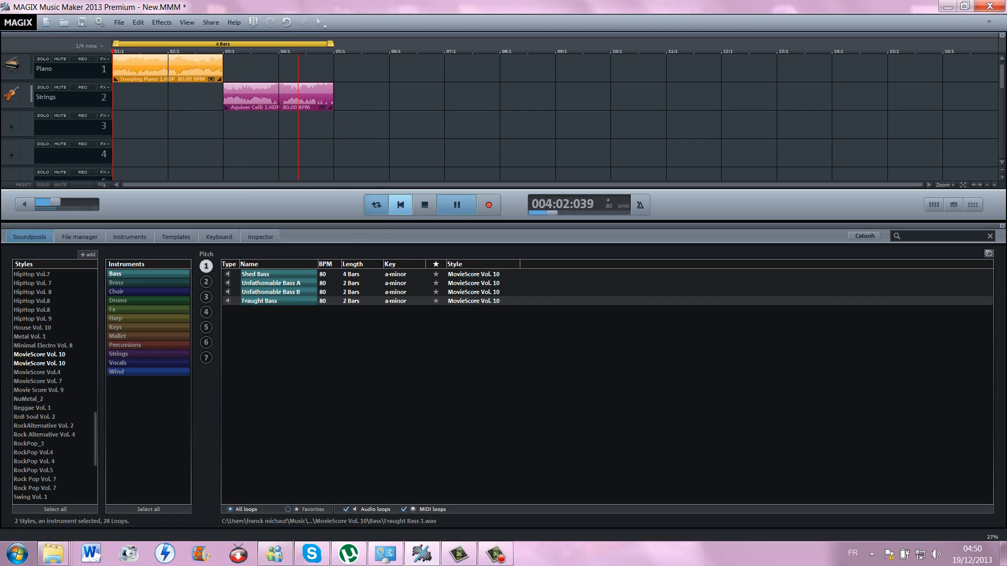
key(space)
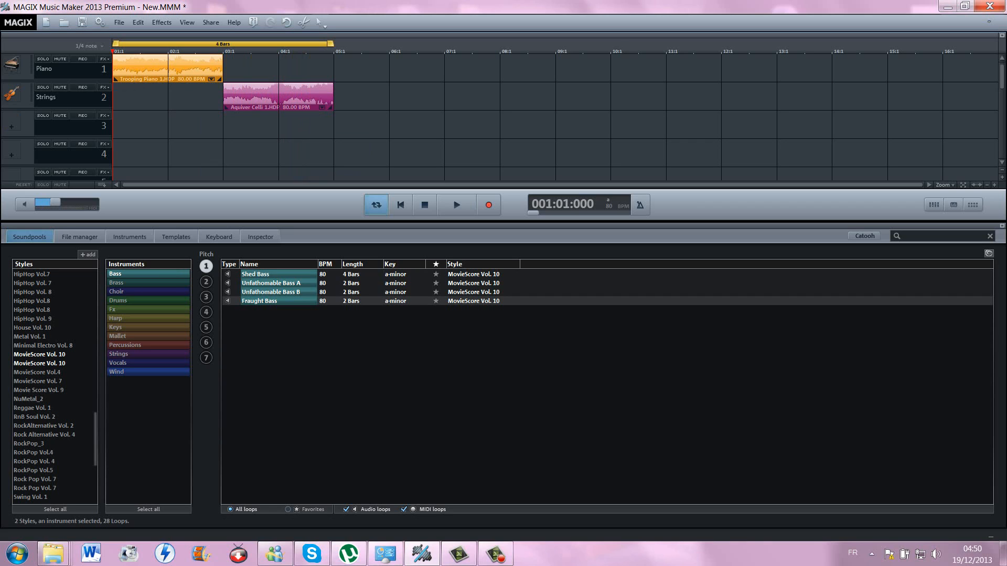
- Audition the Shed Choir and Bellicose Choir loops and place Bellicose Choir on track 3 at bar 5
click(116, 291)
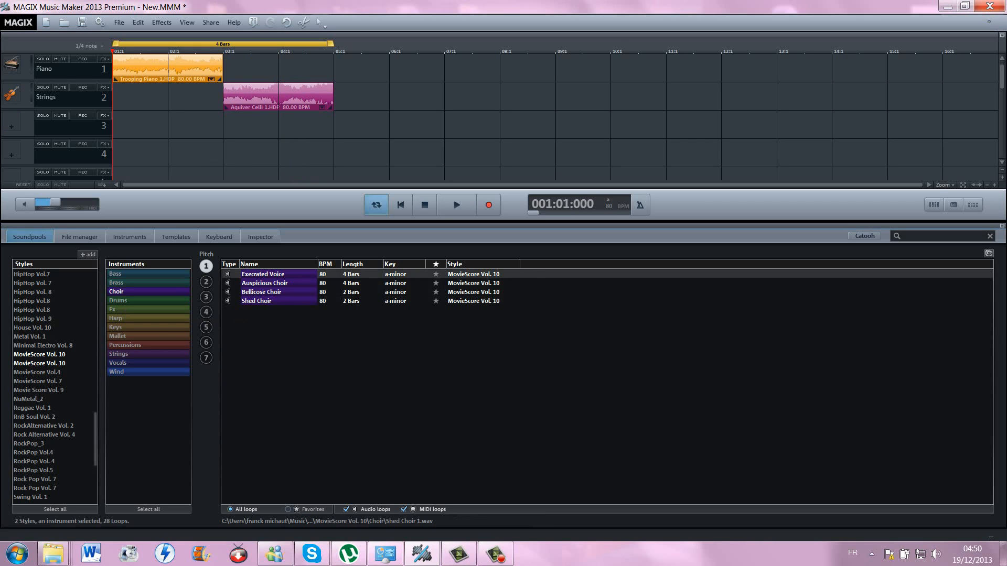
click(262, 301)
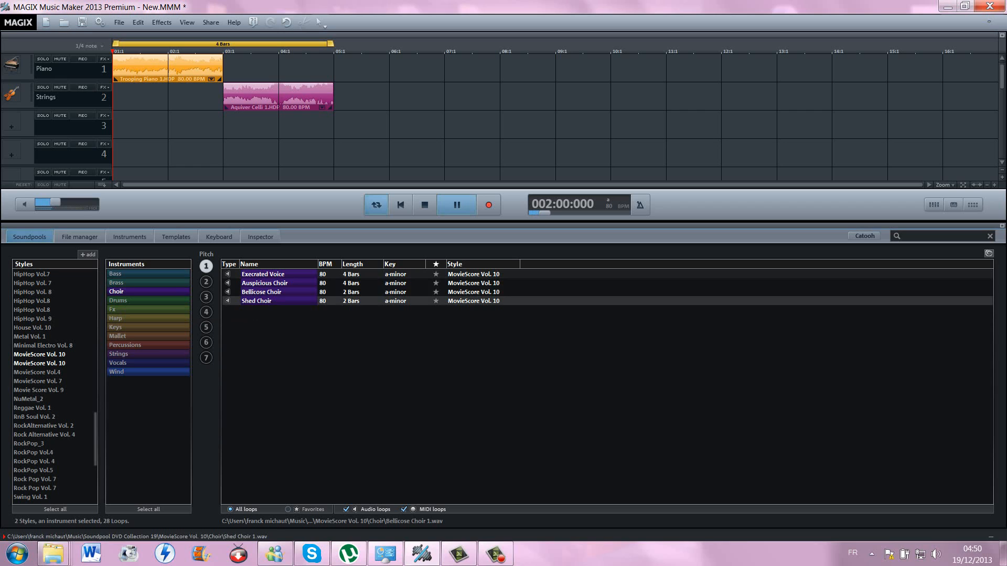
click(262, 292)
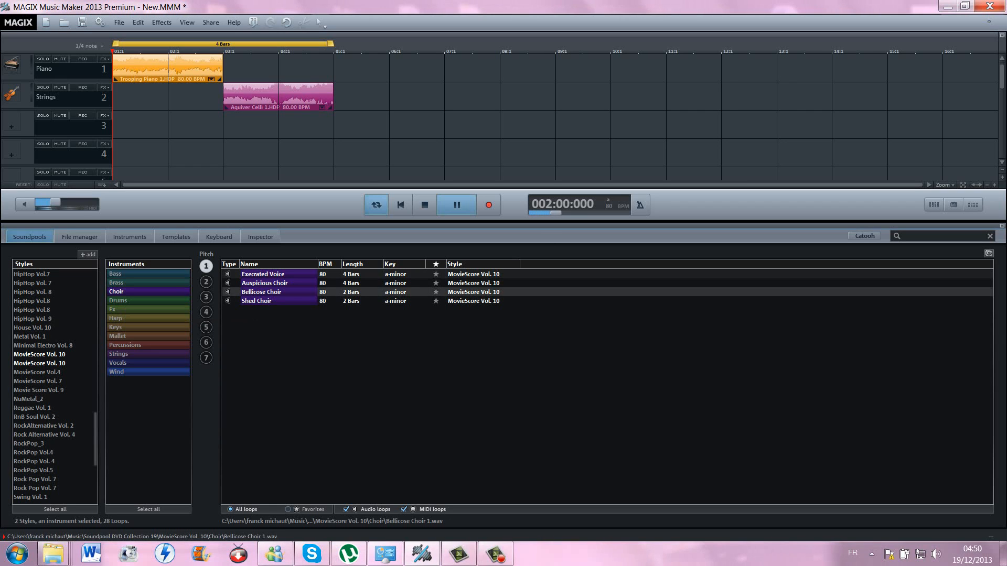
drag(262, 292, 335, 126)
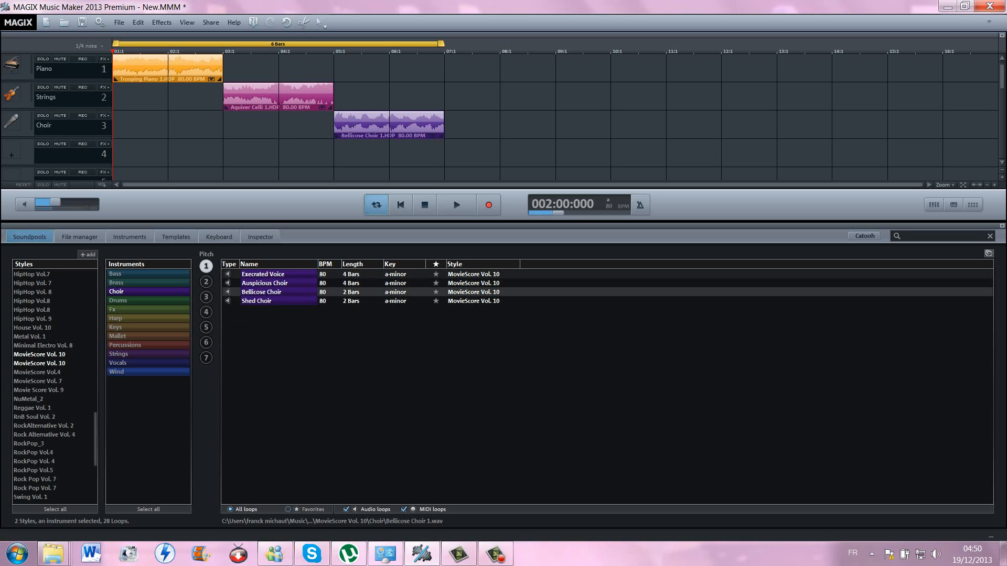
- Place the Possessive Harp loop on track 4 at bar 5, beneath the choir loop, and close its audio effects rack
click(148, 318)
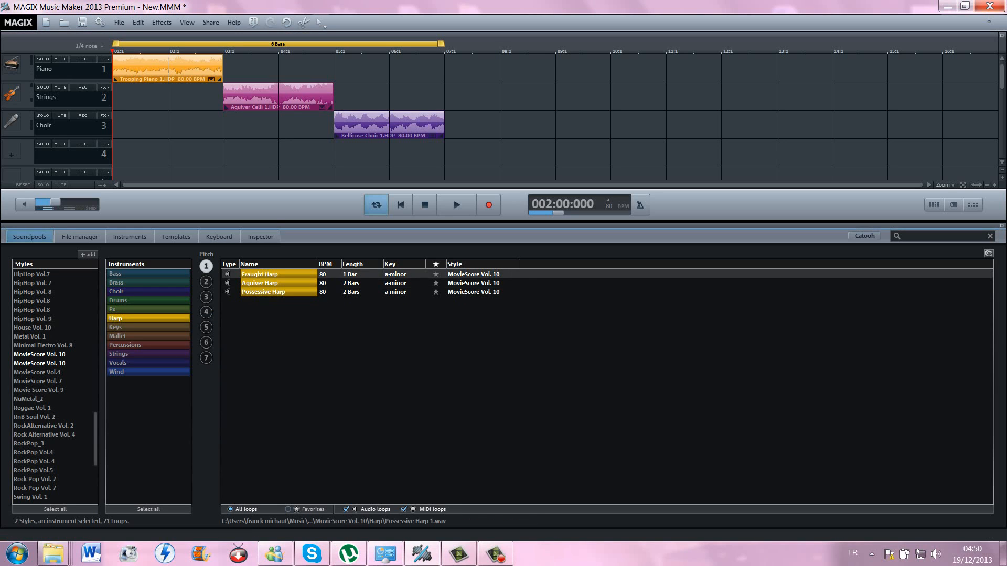
drag(263, 292, 341, 154)
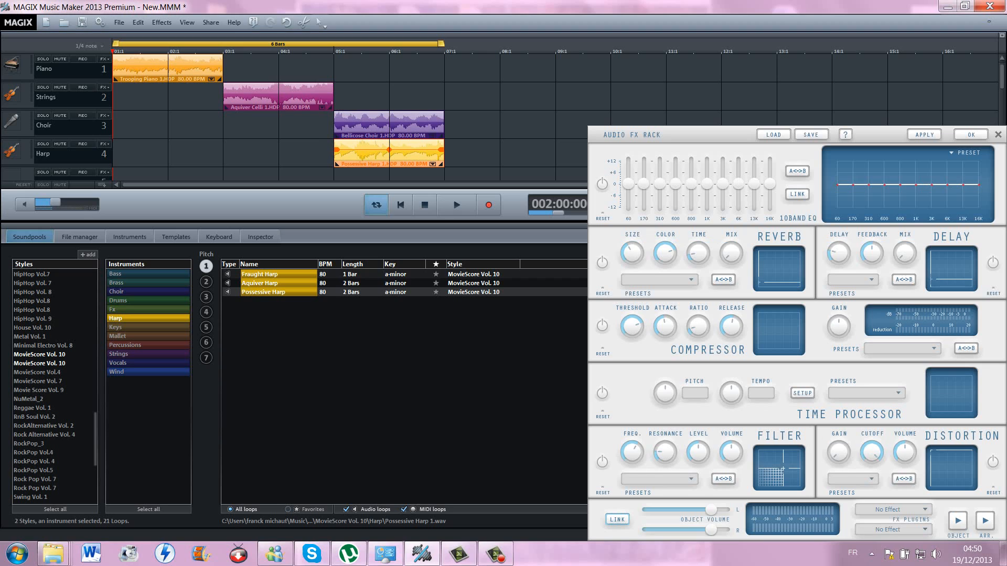
click(998, 134)
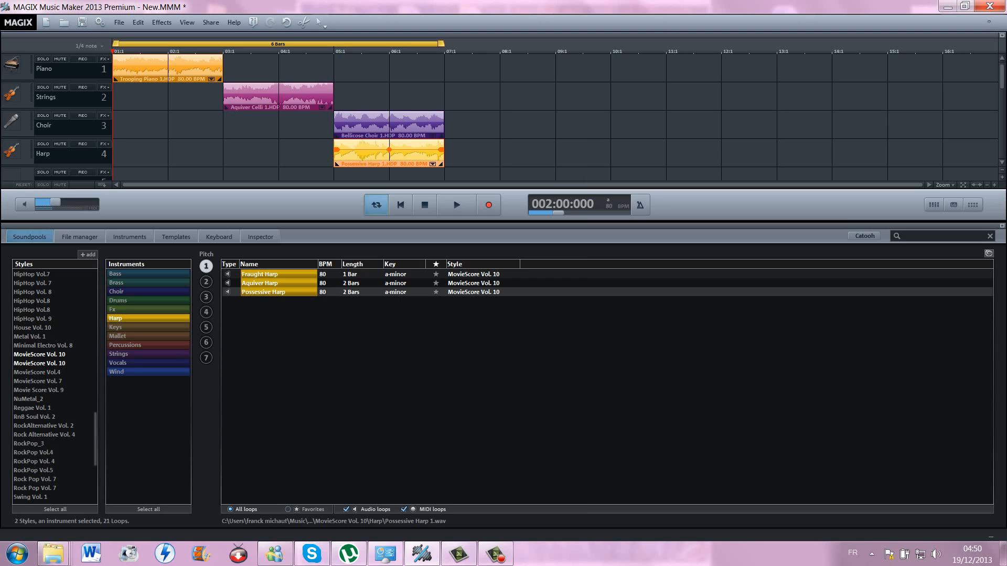
click(389, 124)
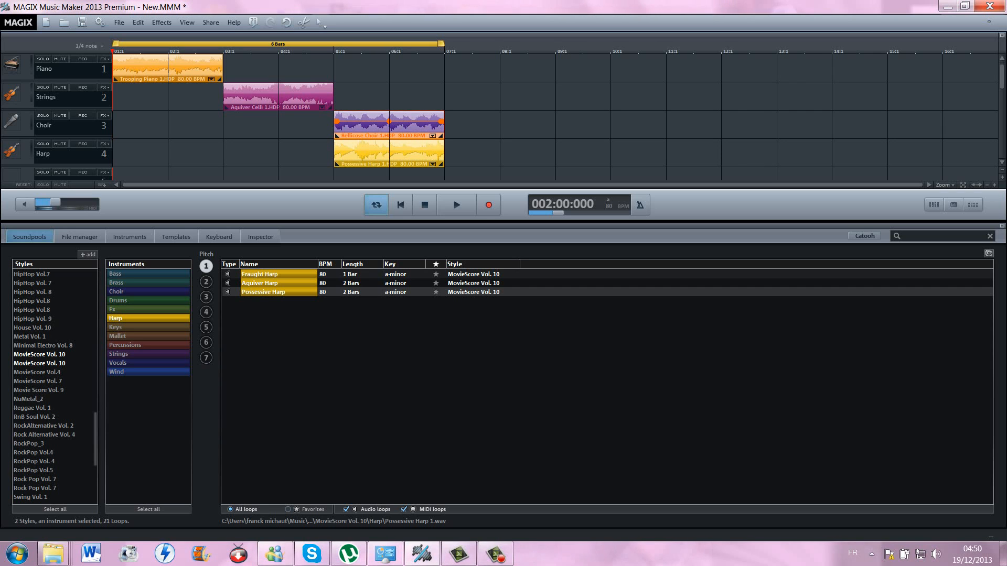
click(459, 554)
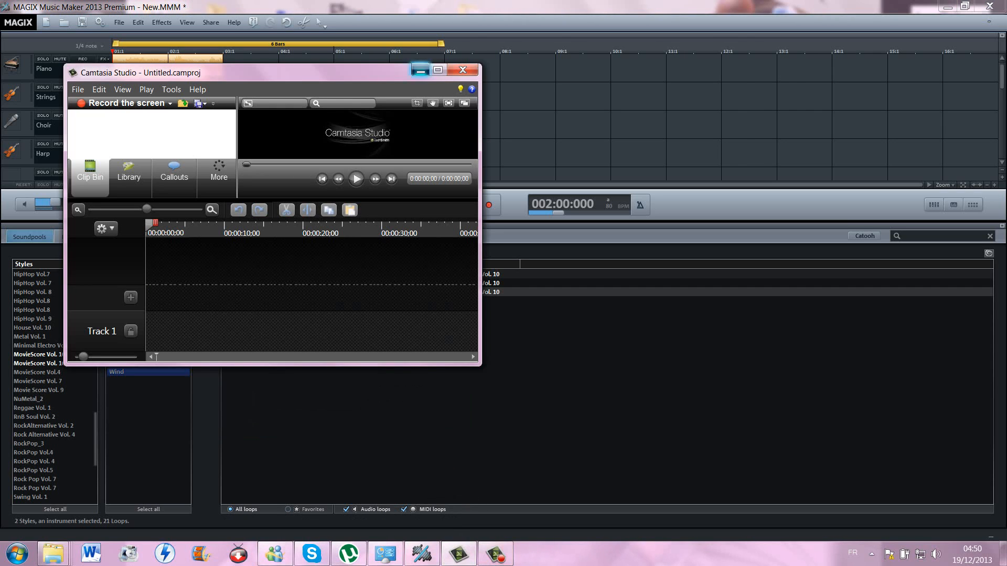
click(421, 71)
click(496, 554)
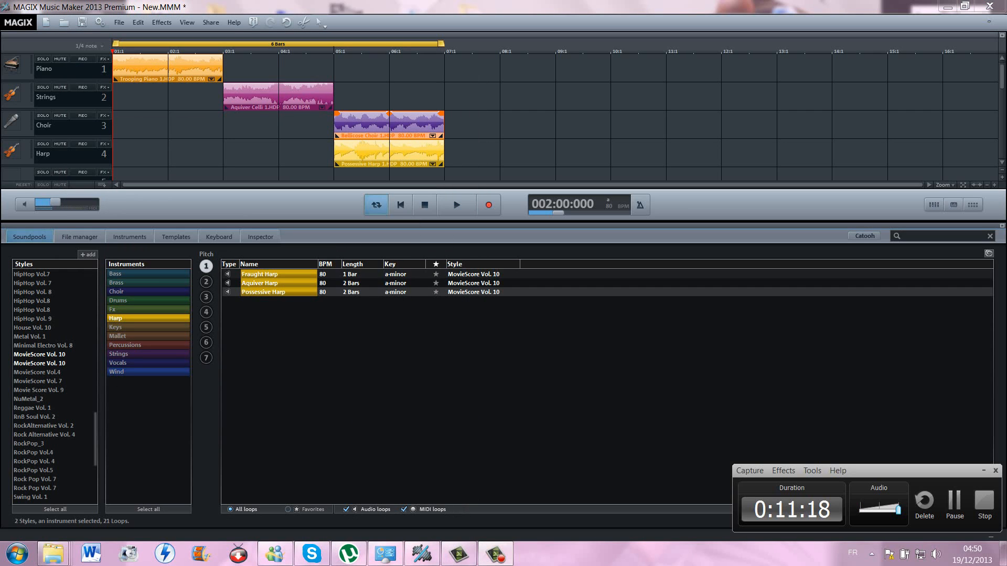
click(983, 471)
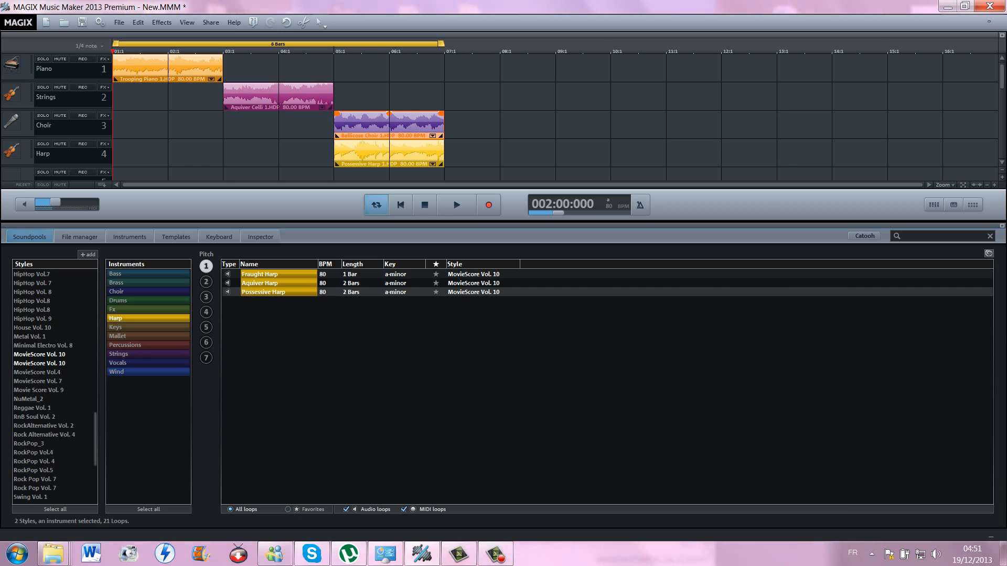
- Play the arrangement from beat 3 of bar 4 to hear the choir and harp loops together, and stop playback
click(306, 131)
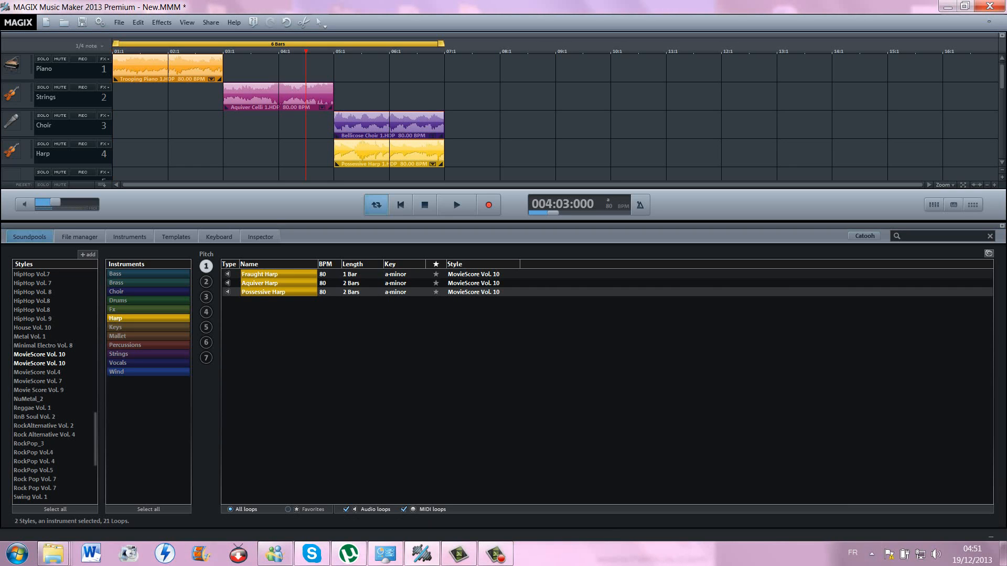
key(space)
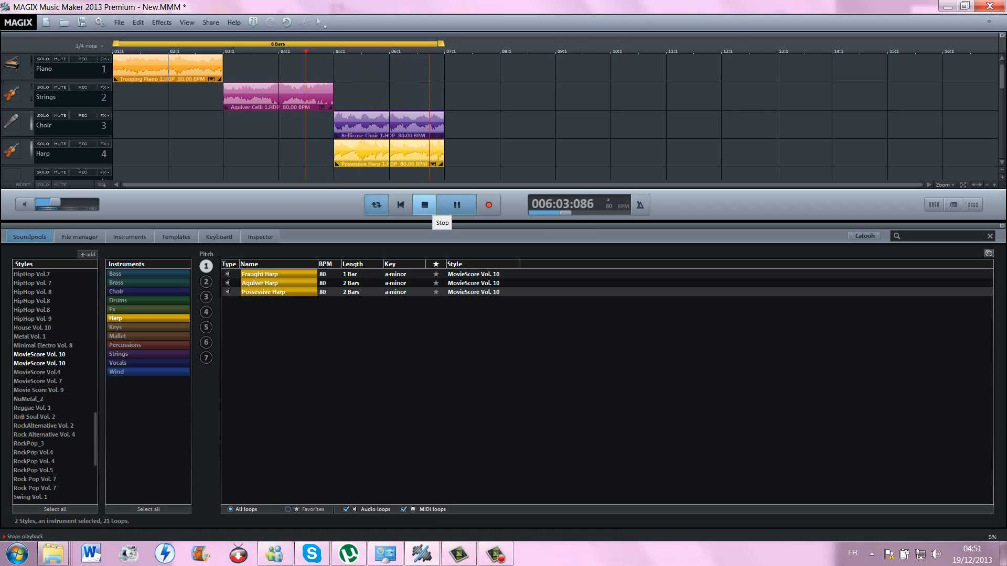
click(425, 205)
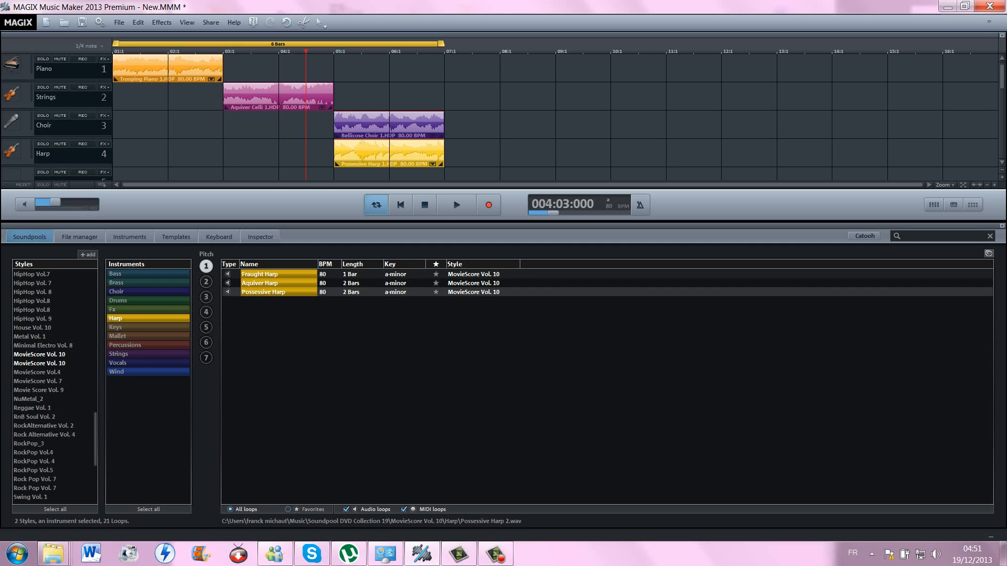
- Create a new empty arrangement and discard the changes to New.MMM
scroll(24, 414, up, 5)
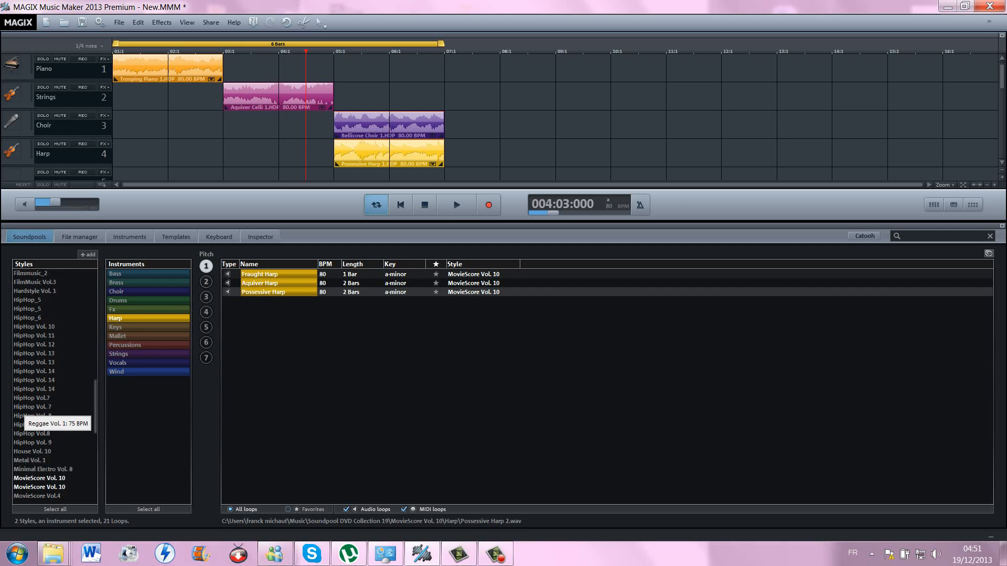
click(119, 22)
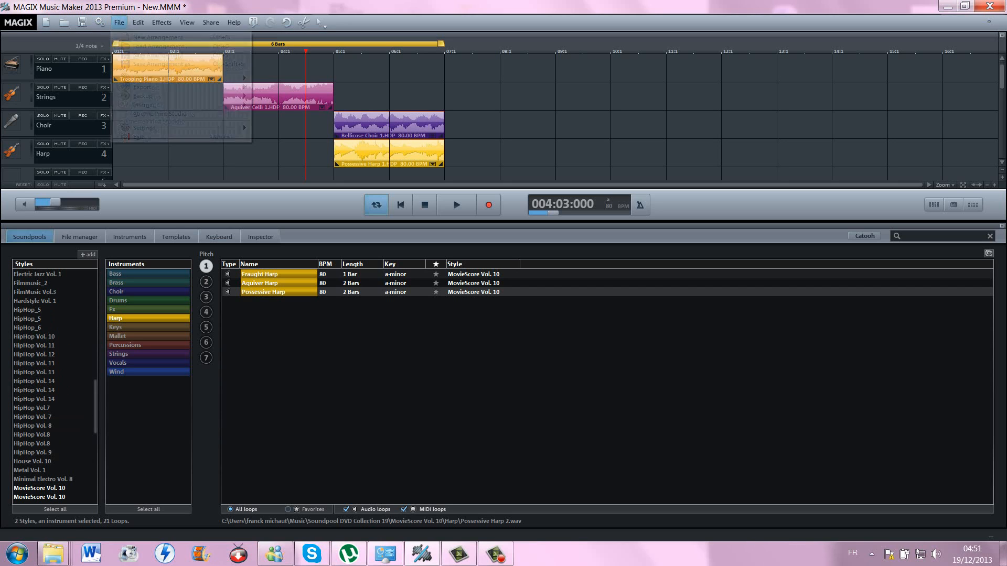
click(157, 37)
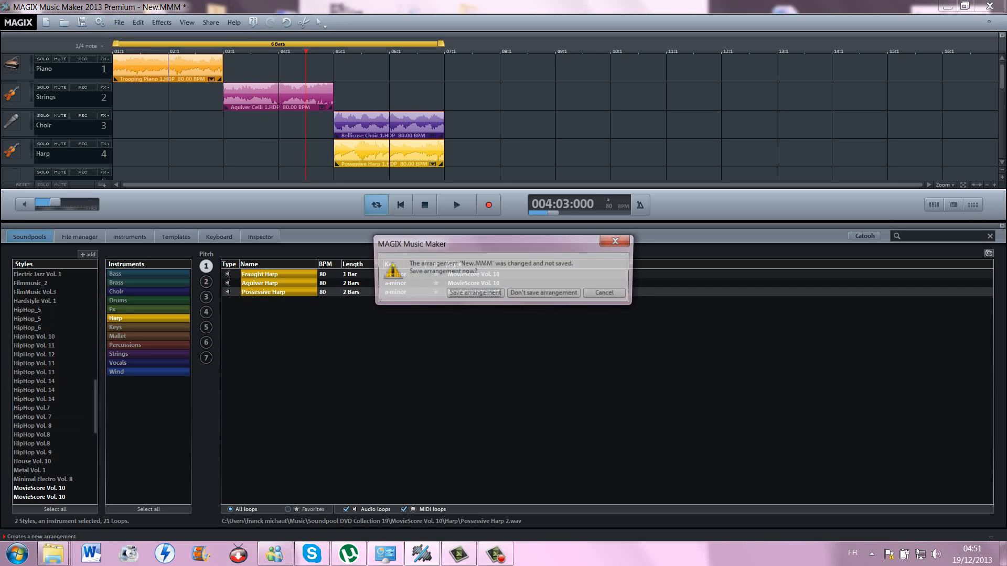
click(544, 294)
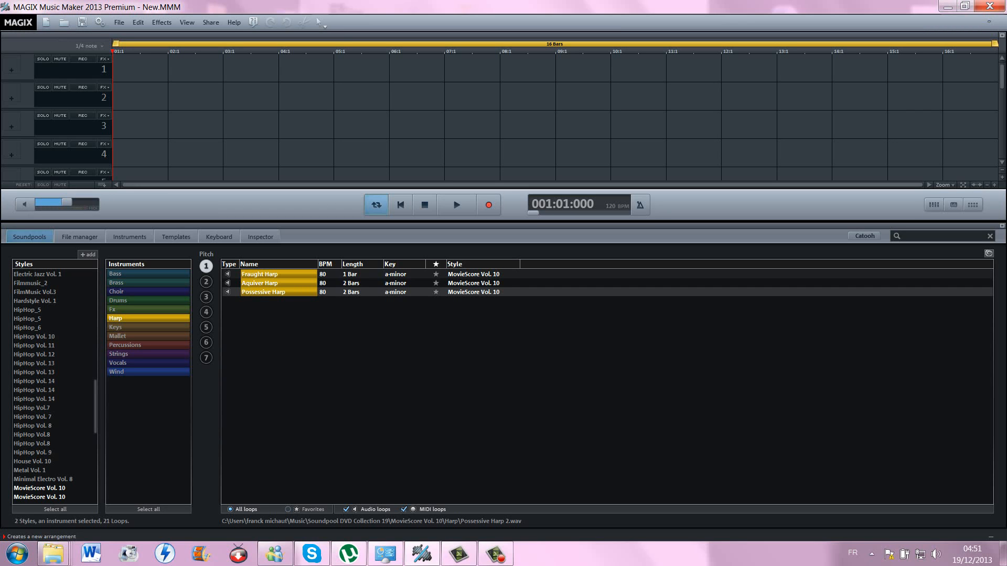
- Choose the RnB Soul Vol. 2 style, audition its 12's Set E drum loop and place it on track 1 at bar 1
scroll(55, 385, down, 3)
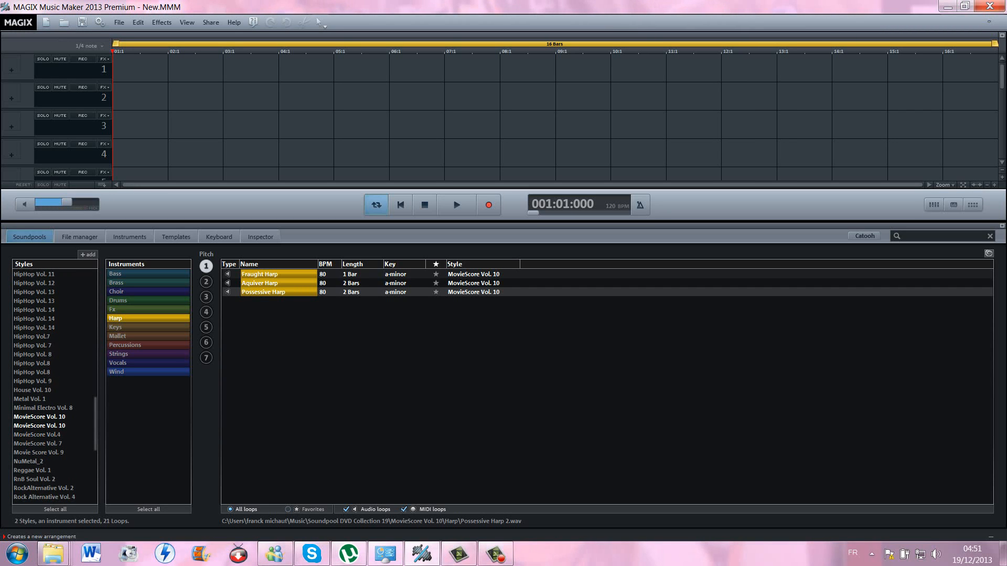
scroll(55, 426, down, 3)
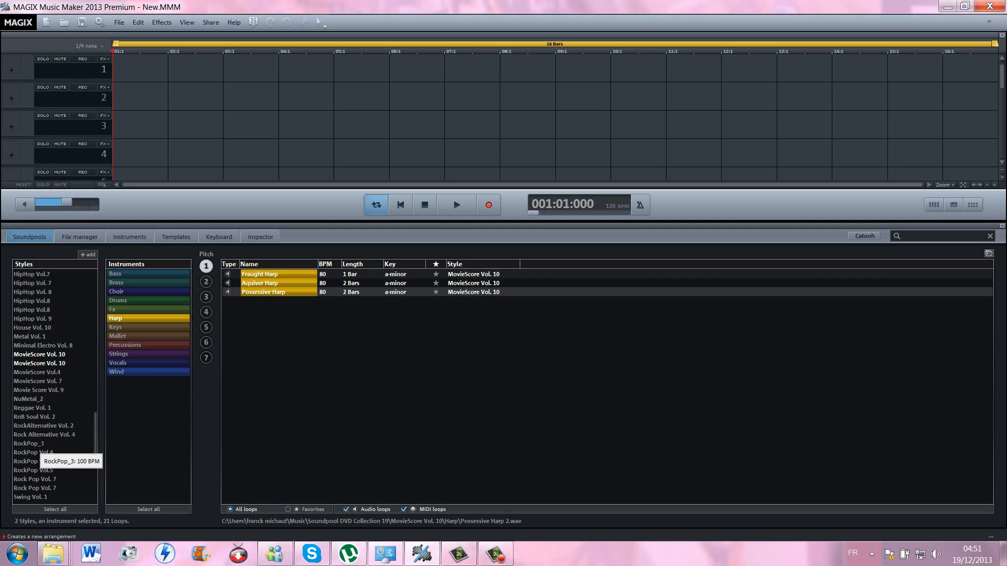
click(32, 418)
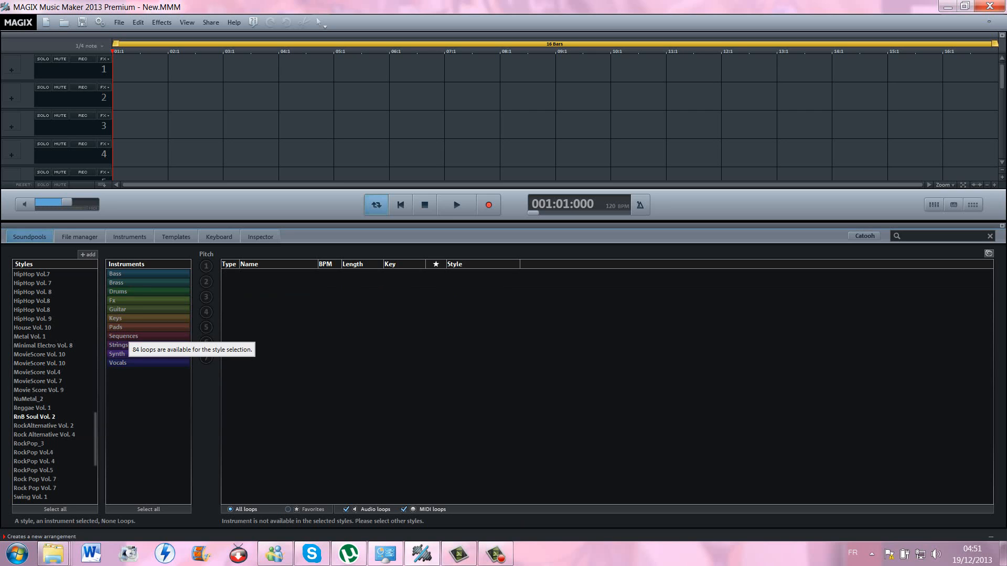
click(125, 301)
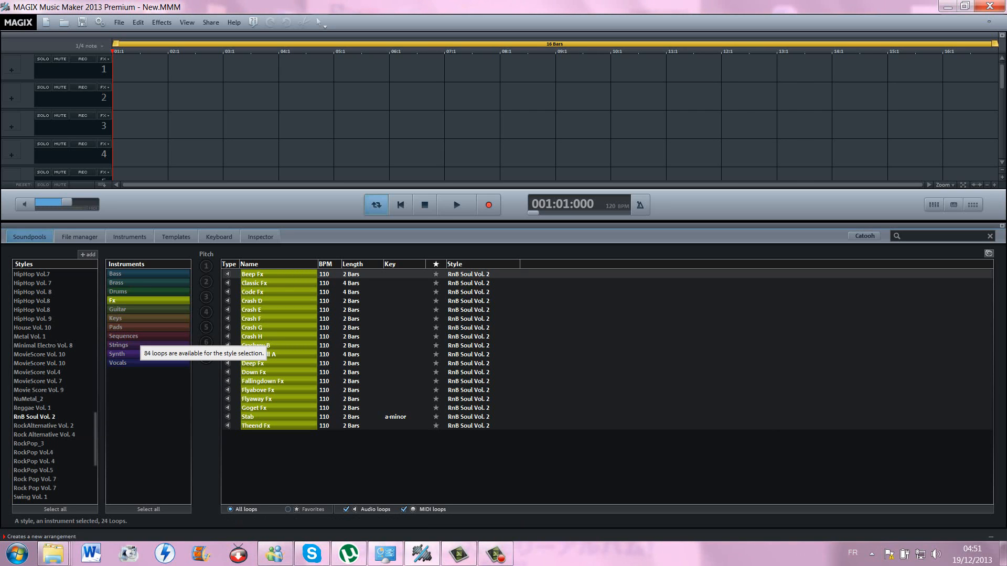
click(126, 292)
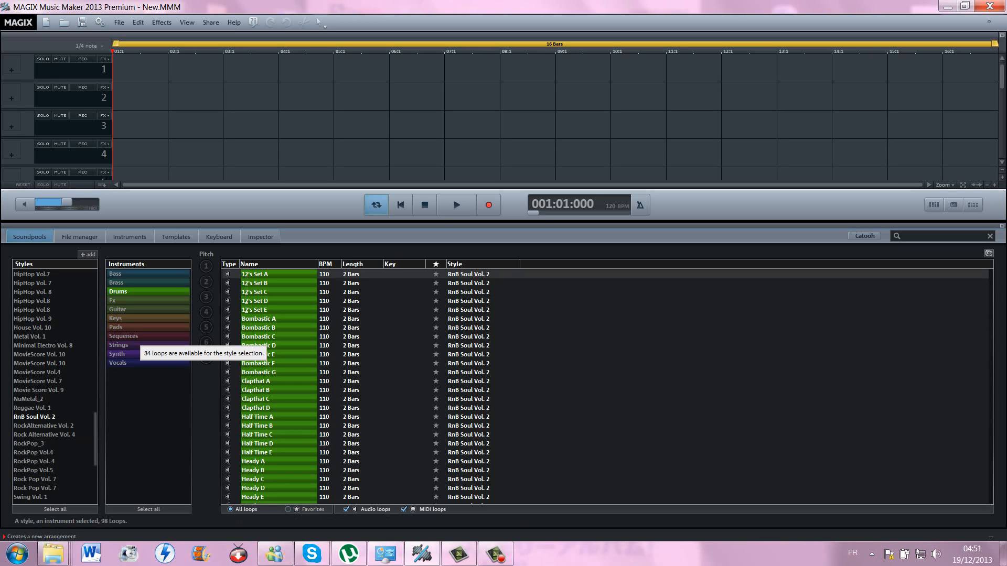
click(257, 310)
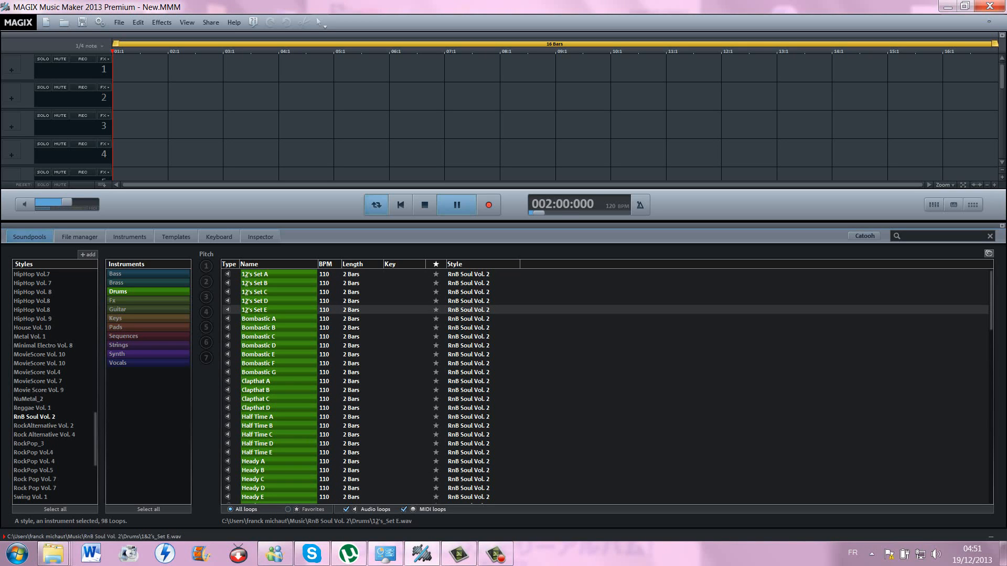
drag(257, 310, 158, 69)
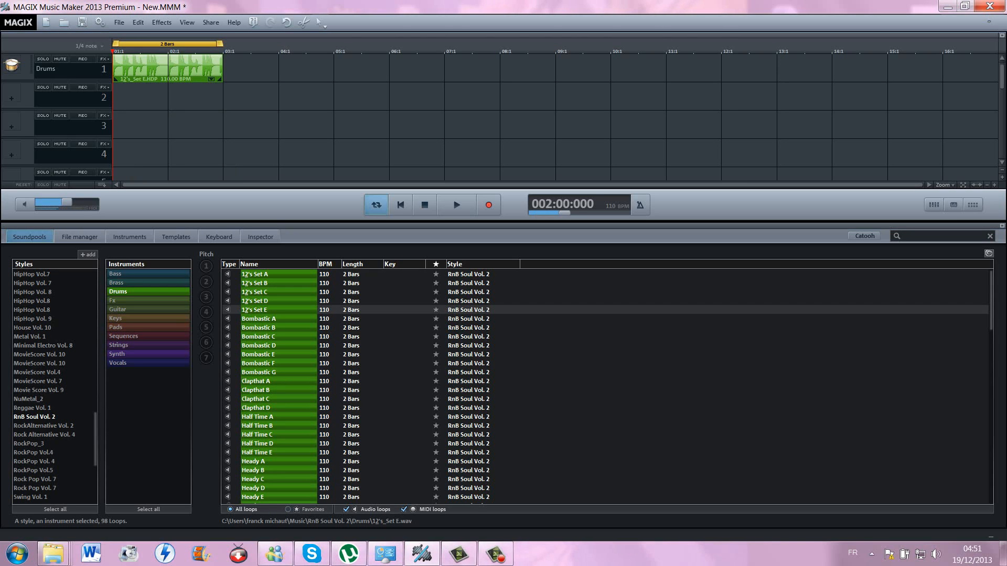
- Place the Leisurely bass loop at pitch 6 on track 2 at bar 1, beneath the drum loop
click(118, 274)
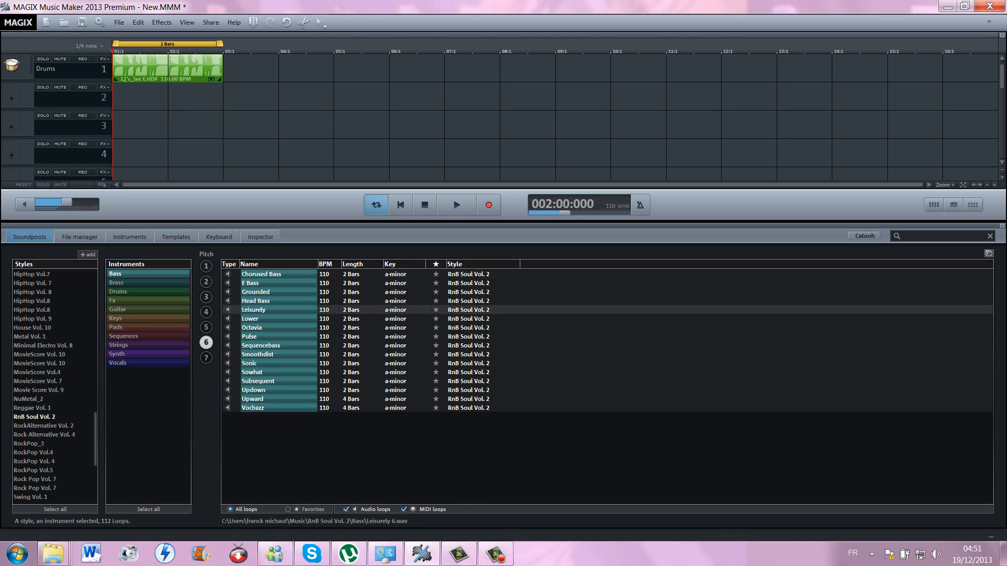
drag(253, 310, 140, 96)
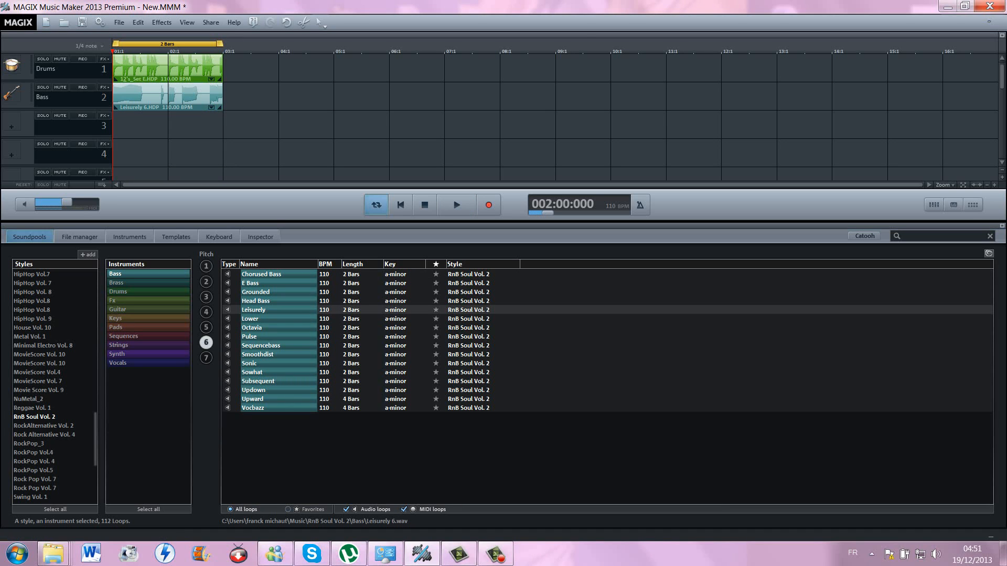
click(149, 67)
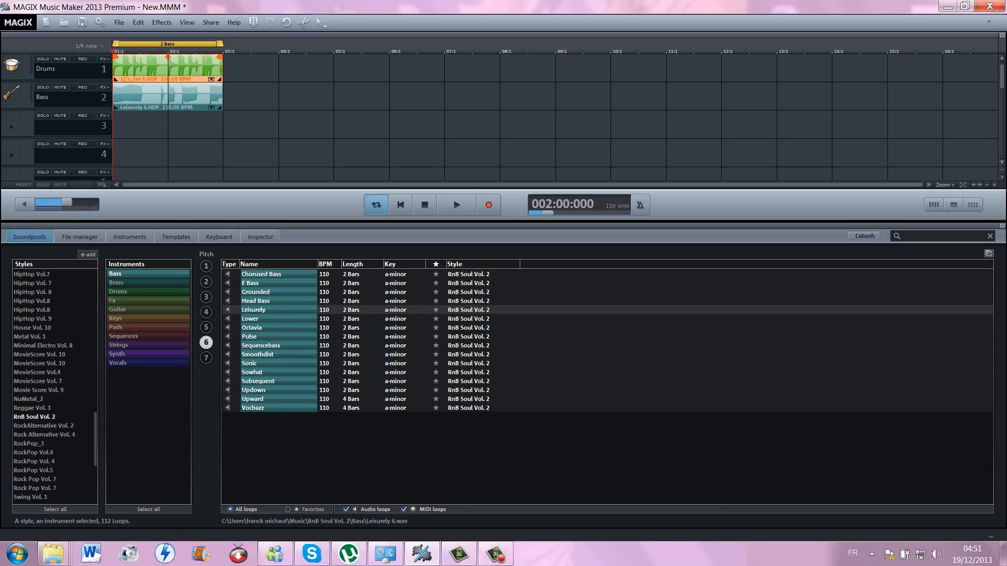
click(151, 96)
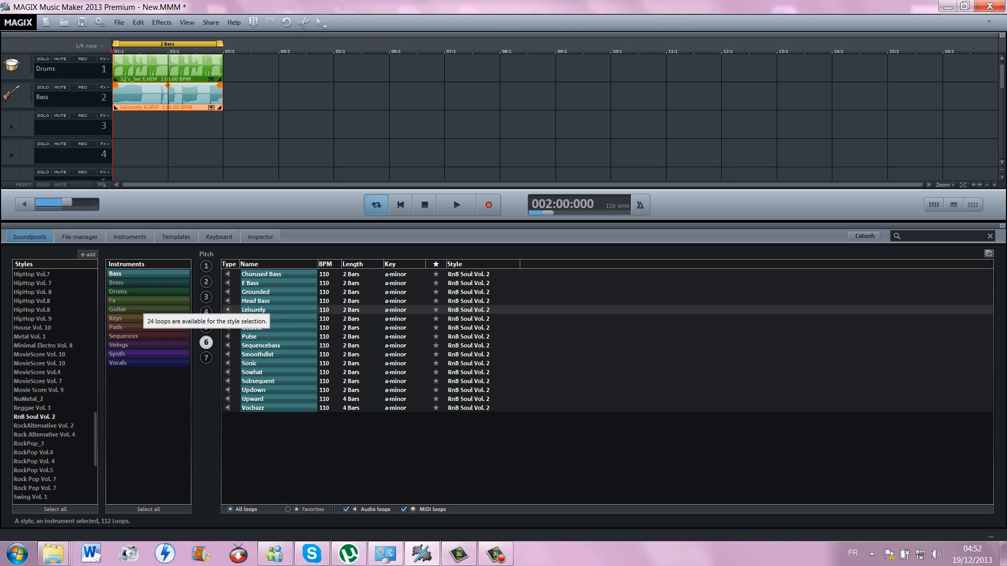
- Audition the Keys loops from Rhodes Arp up to Ballad and place Ballad on track 3 at bar 1
click(128, 317)
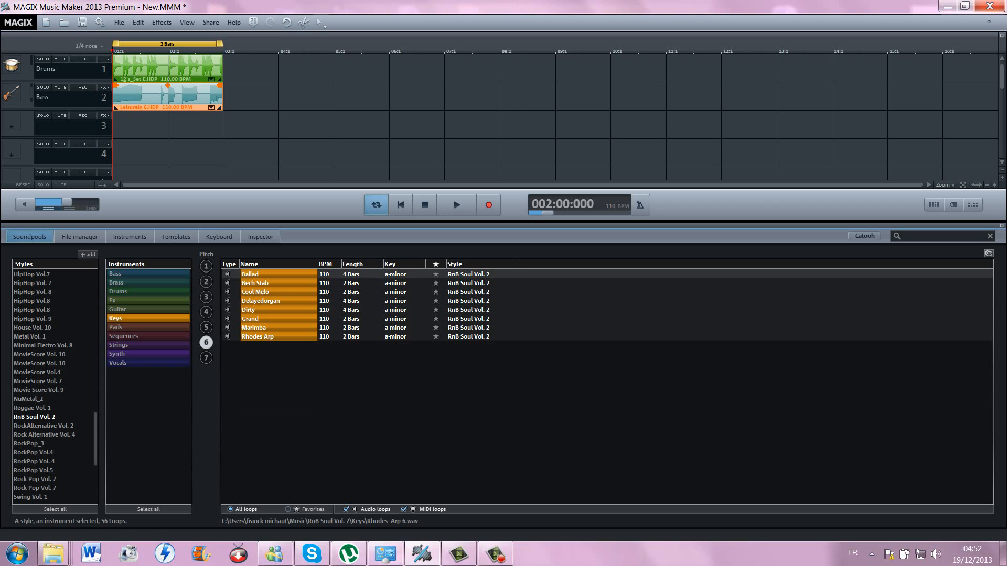
click(258, 337)
click(258, 328)
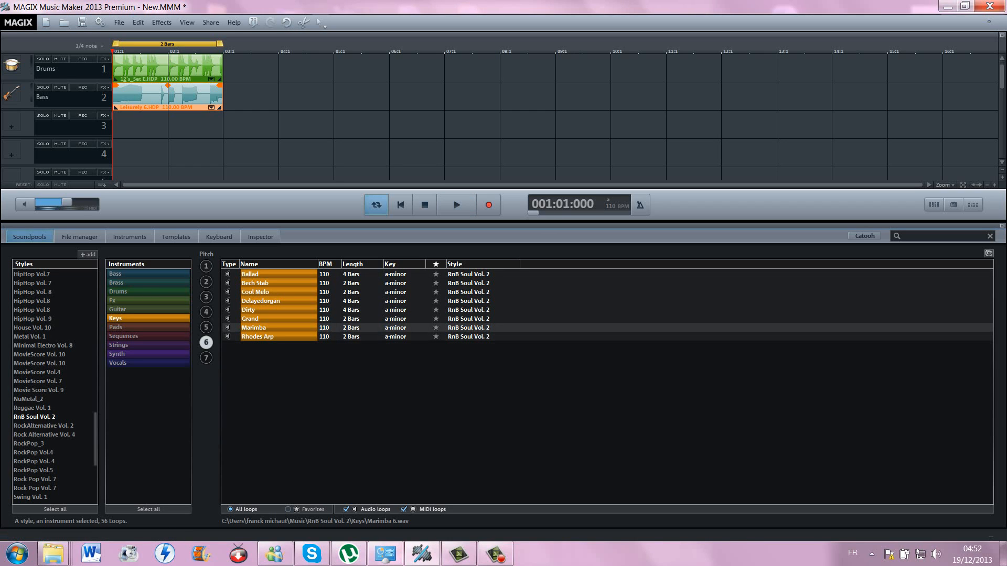
click(258, 319)
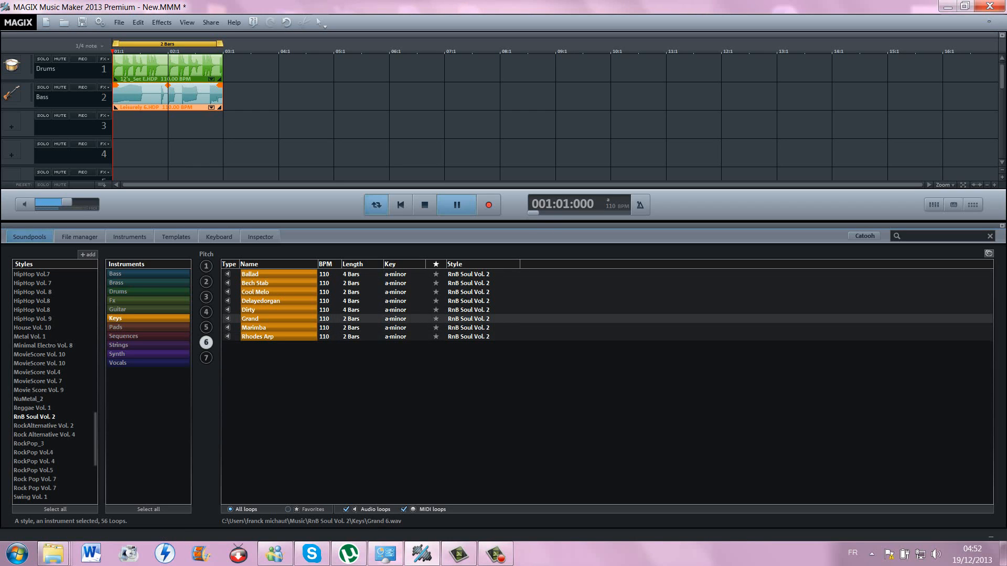
click(258, 301)
click(258, 310)
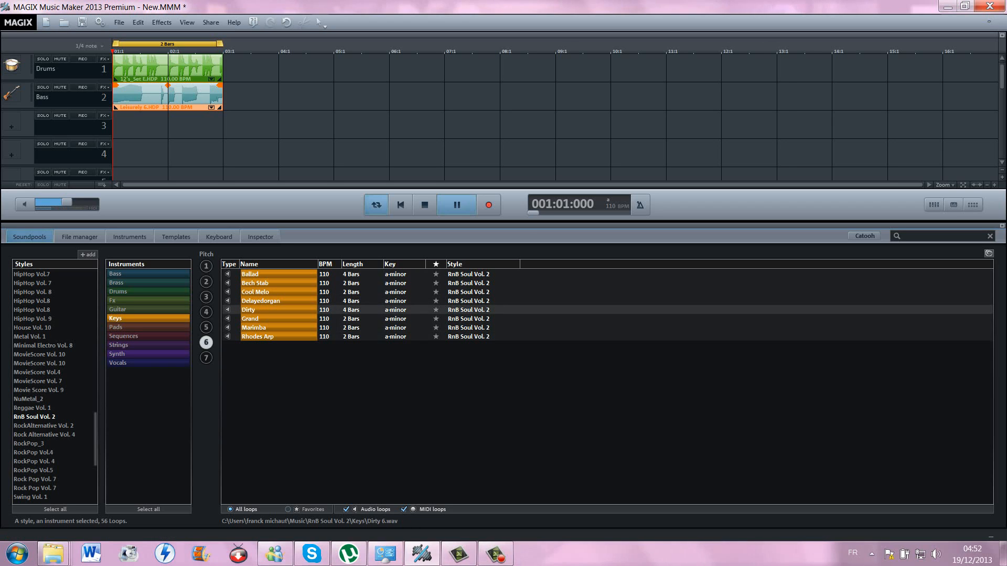
click(258, 292)
click(258, 283)
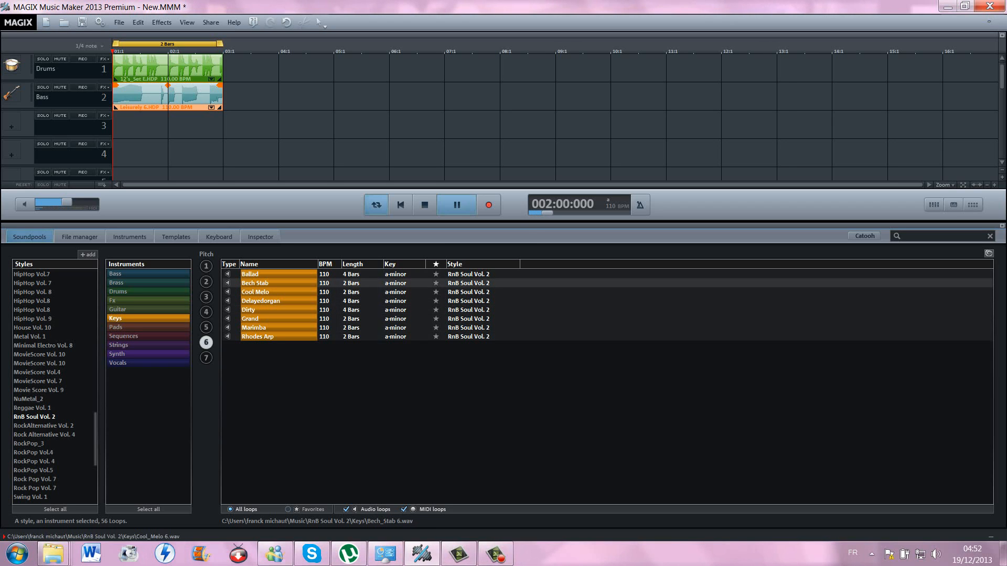
click(258, 274)
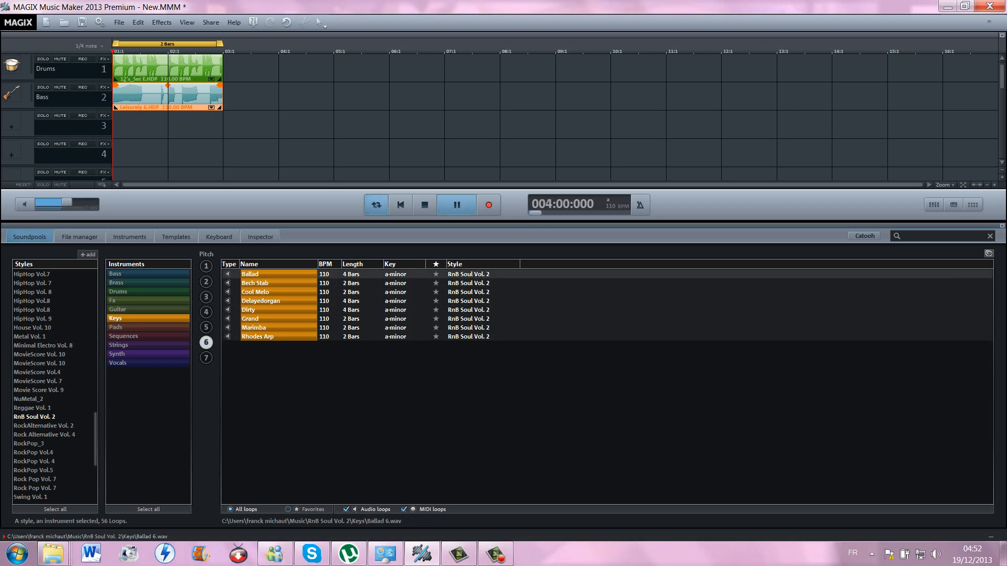
drag(258, 274, 125, 125)
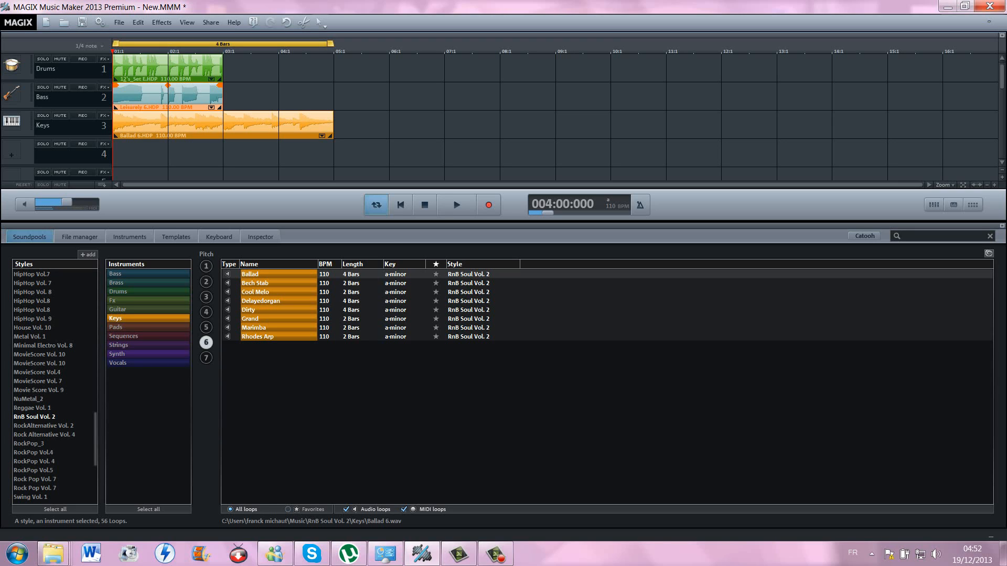
- Raise the Ballad loop's volume handle to its highest level and extend the loop to six bars
click(222, 125)
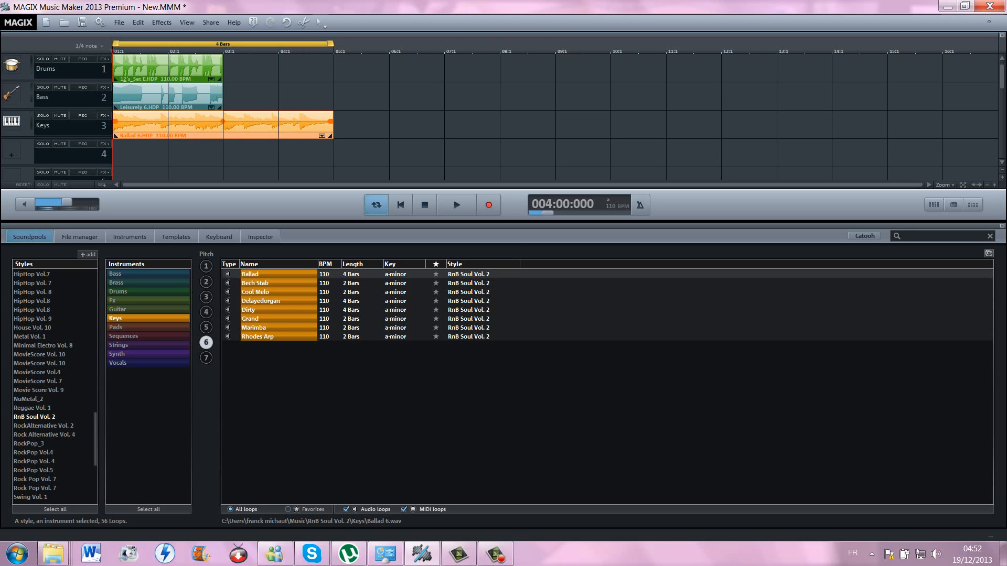
drag(223, 121, 223, 113)
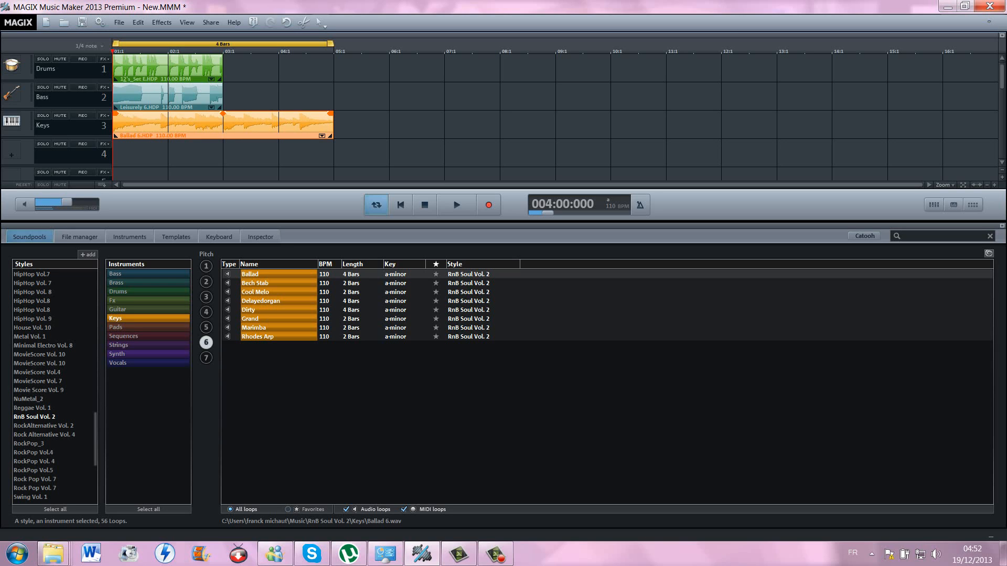
drag(330, 136, 442, 136)
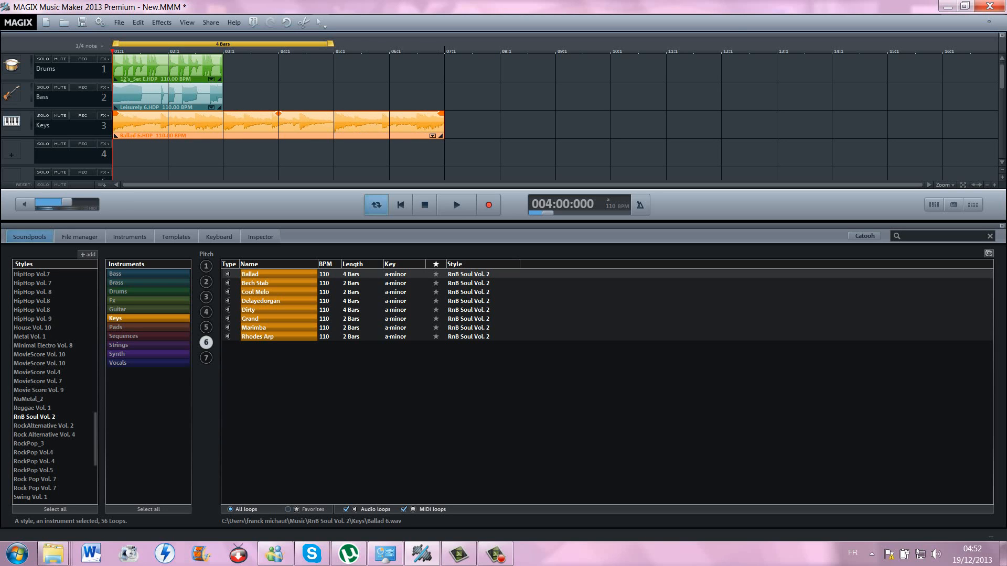
- Copy the 12's Set E drum loop and place the copy on track 4 at bar 6
right_click(187, 72)
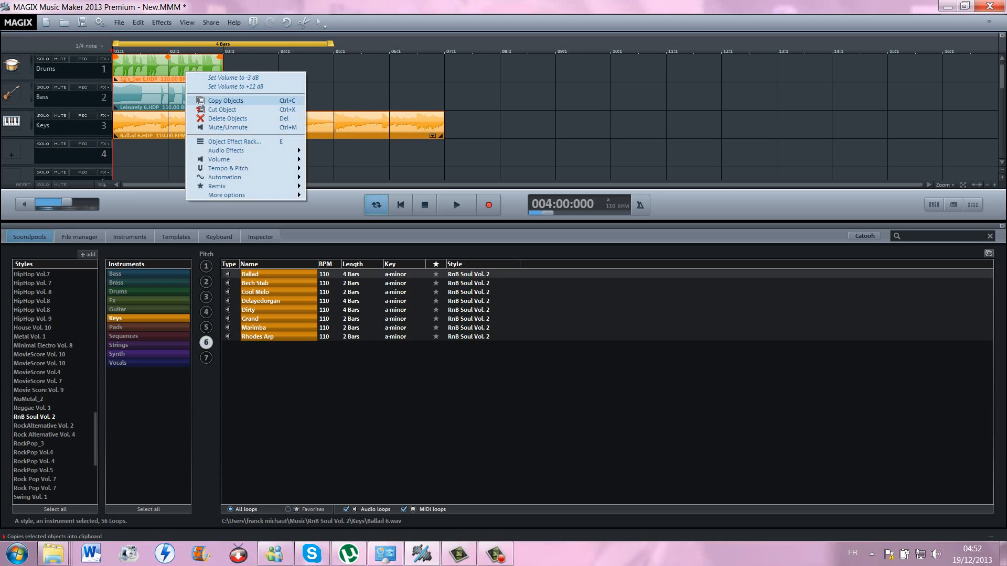
click(230, 100)
right_click(463, 125)
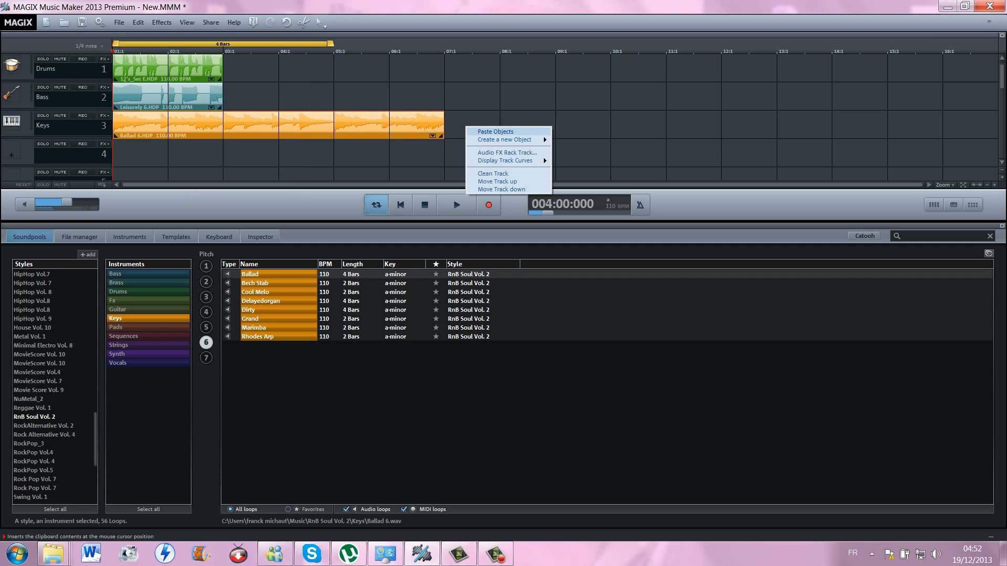
click(488, 131)
drag(491, 125, 421, 152)
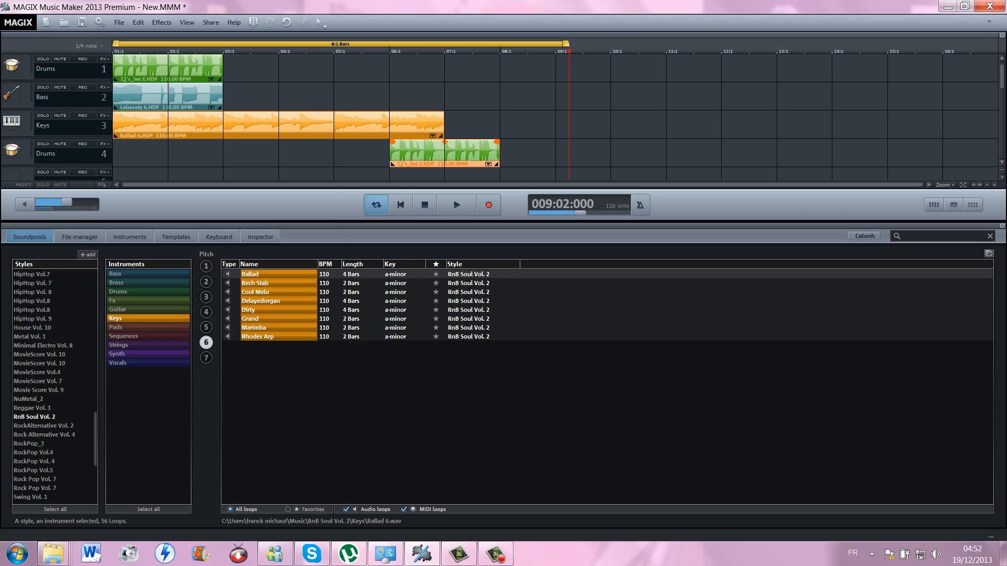
- Copy the Leisurely bass loop and align the copy on track 5 at bar 6, beneath the copied drums
right_click(218, 108)
click(249, 139)
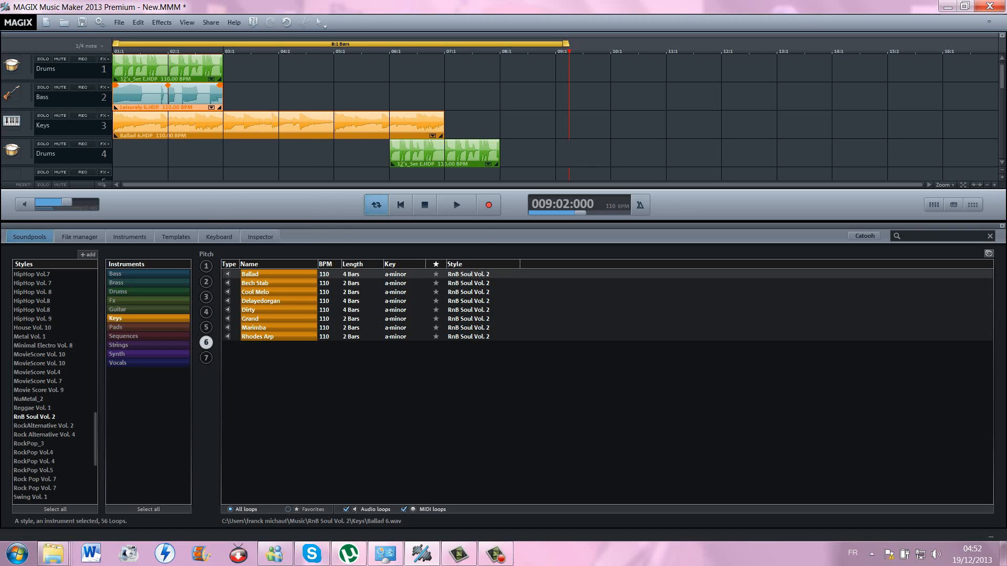
right_click(398, 176)
click(430, 184)
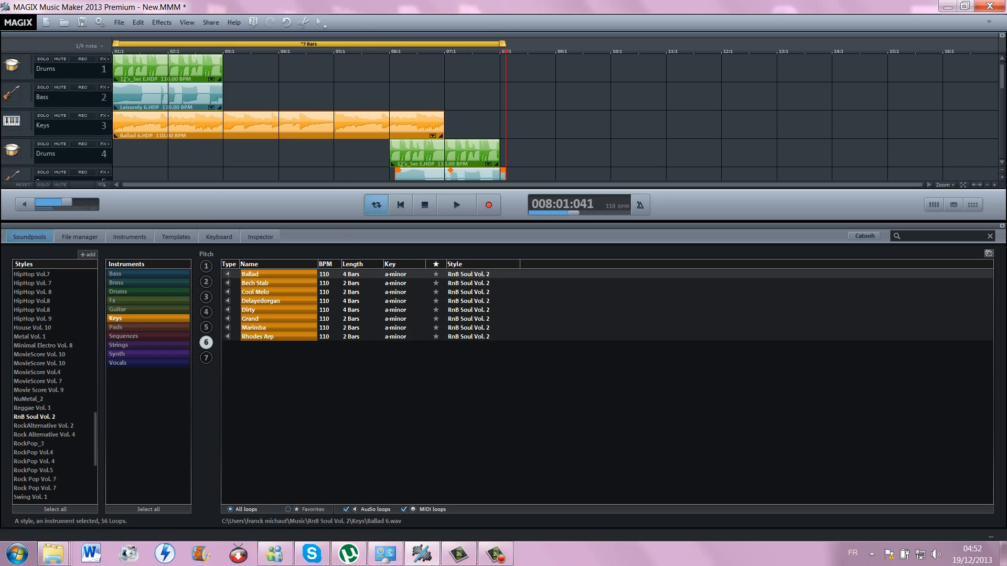
scroll(309, 121, down, 2)
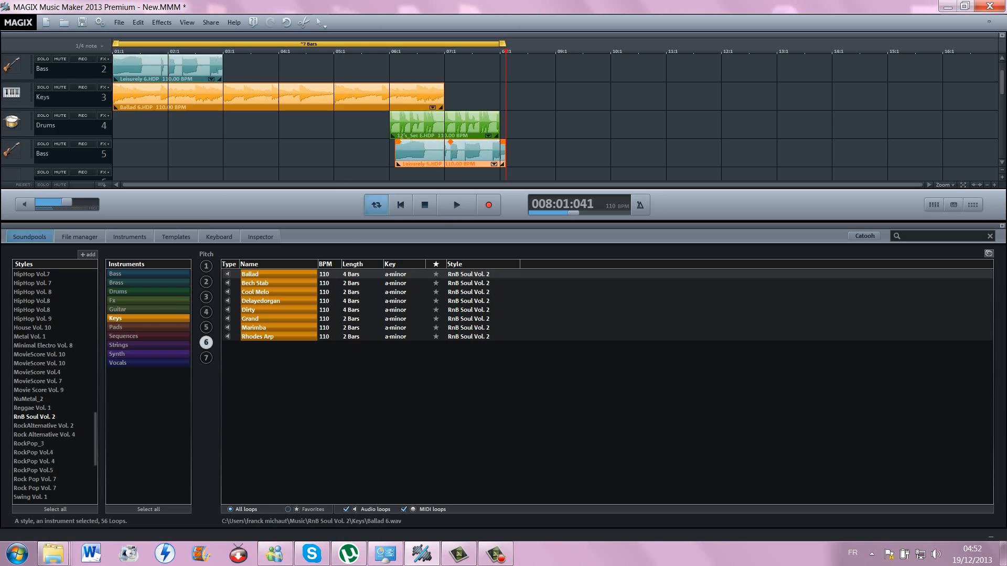
mouse_move(450, 124)
mouse_down()
mouse_move(431, 124)
mouse_move(446, 124)
mouse_up()
- Play the arrangement from the beginning into bar 7 to hear the copied drums and bass, and stop playback
click(401, 205)
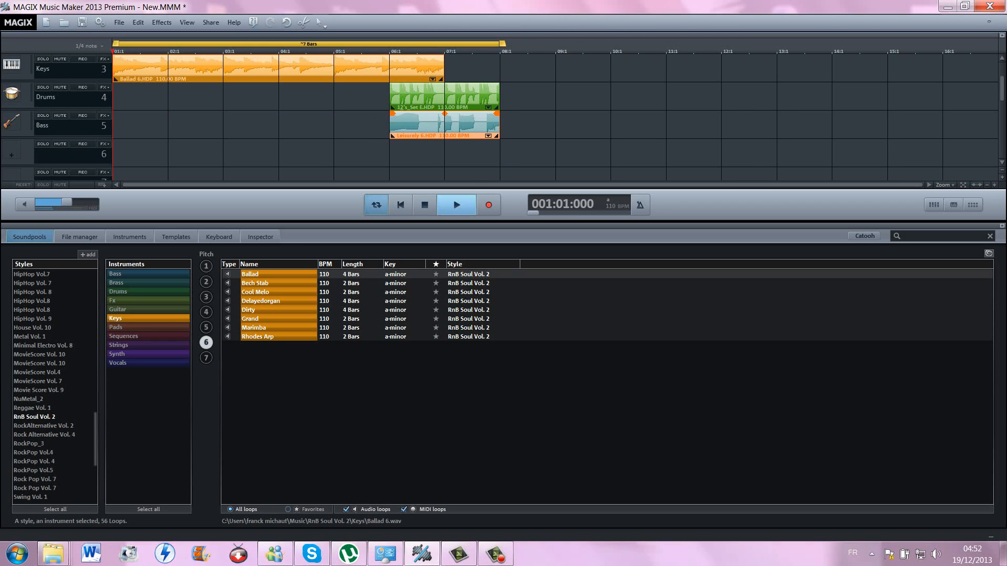
click(456, 205)
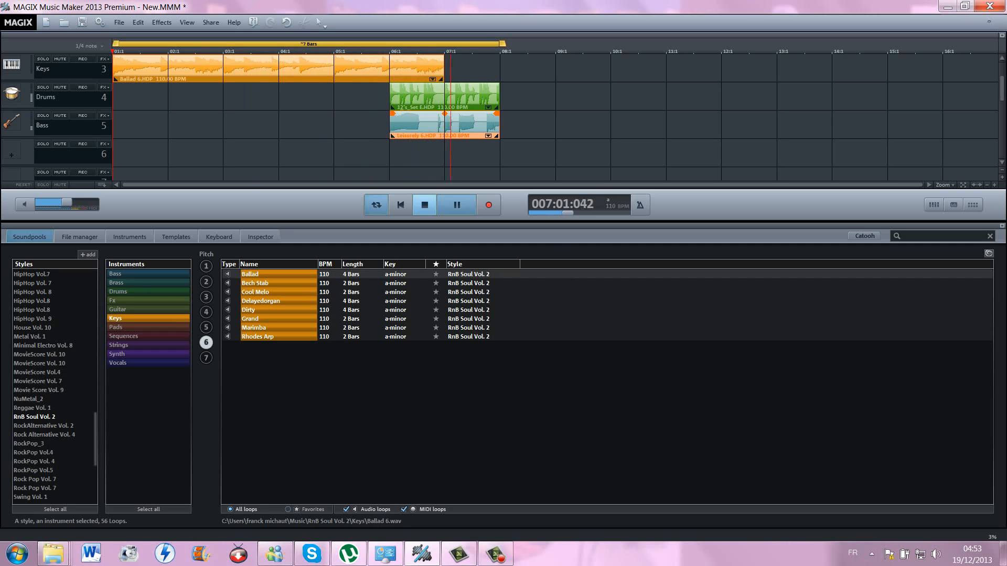
click(425, 205)
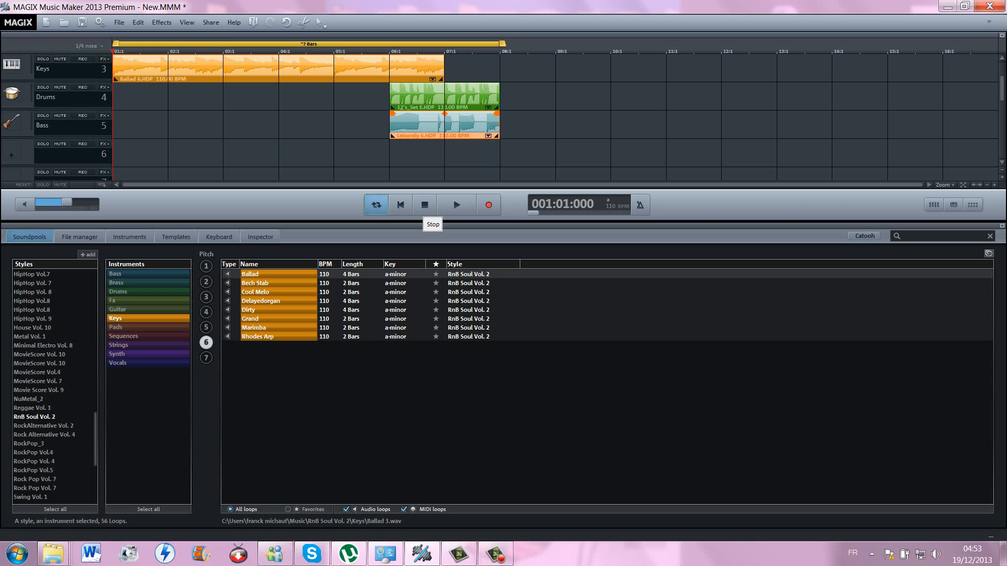
- Audition the Adlibs D vocal loop, place it on track 4 at bar 3 and extend it to two bars
click(118, 362)
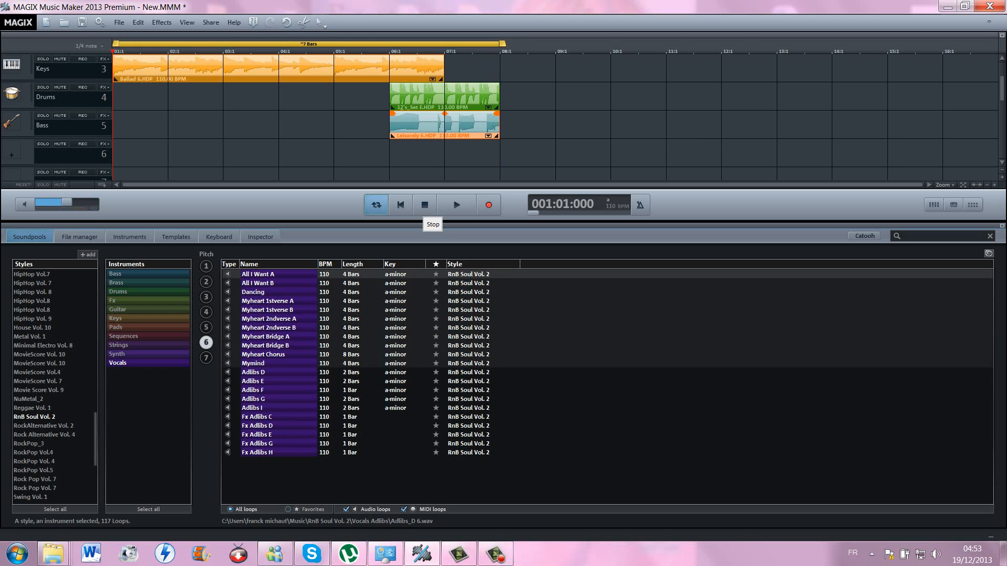
click(253, 373)
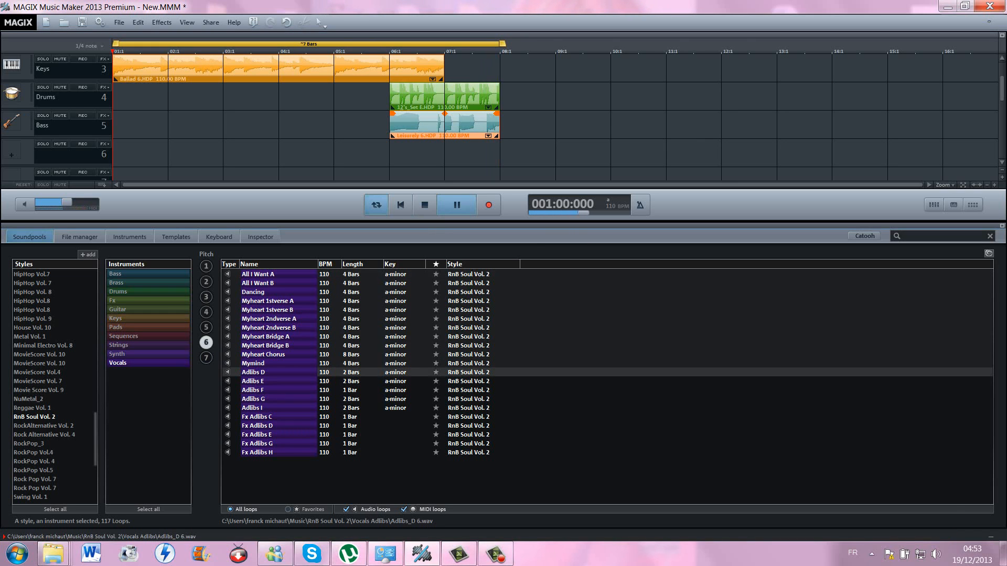
drag(254, 372, 250, 96)
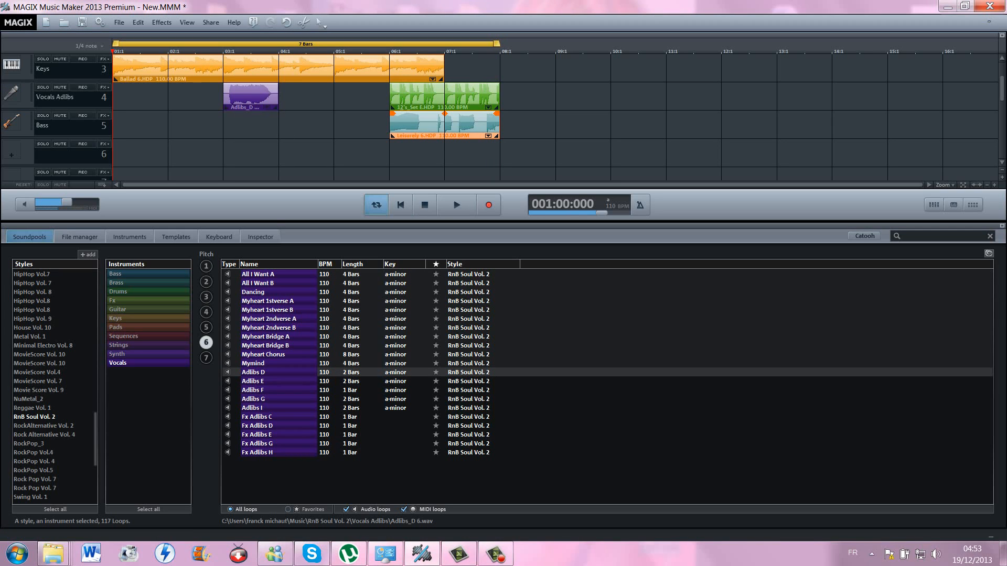
drag(317, 93, 331, 93)
- Copy the Adlibs D vocal loop and align the copy on track 6 at bar 7
right_click(315, 104)
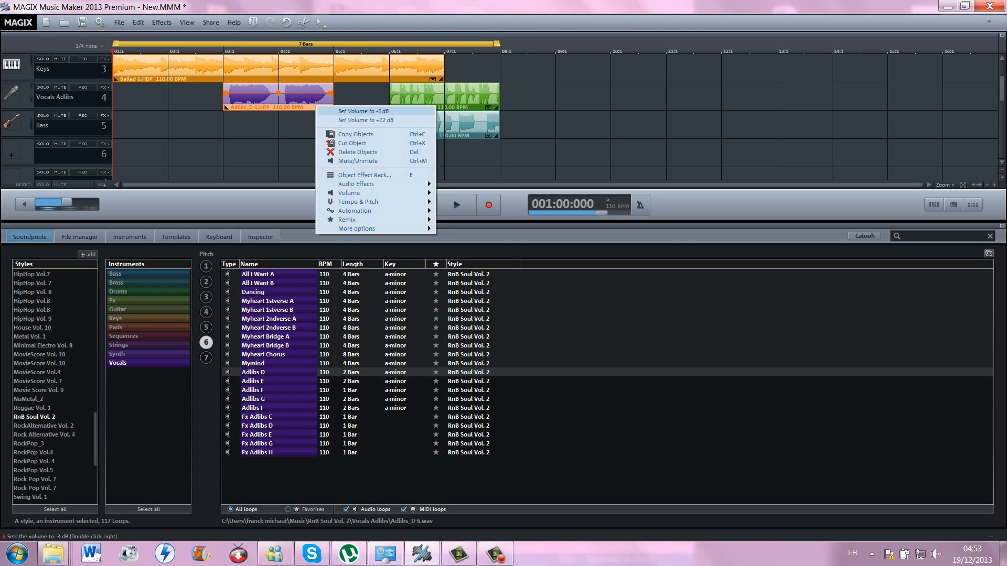
click(338, 134)
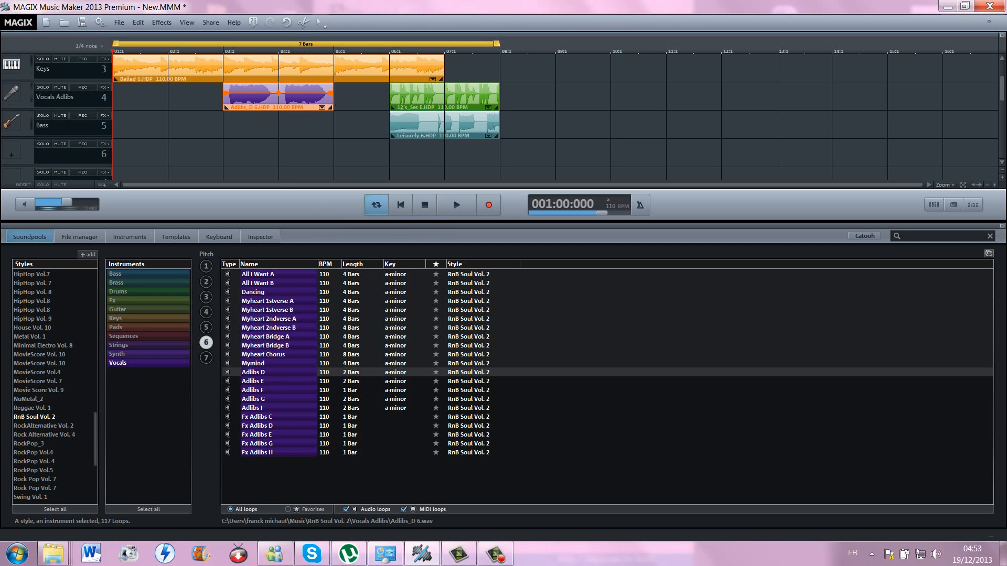
right_click(461, 153)
click(478, 158)
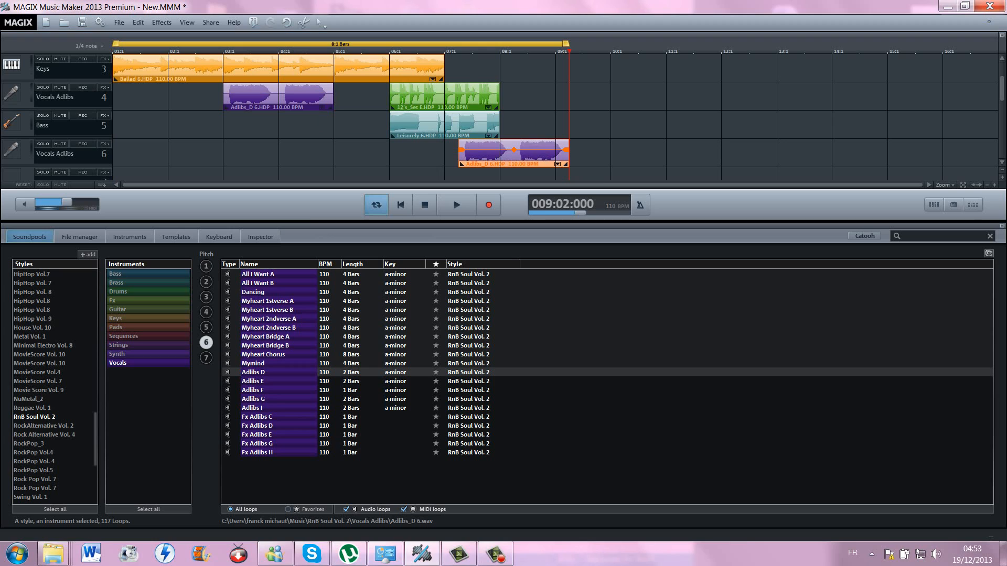
drag(482, 156, 500, 142)
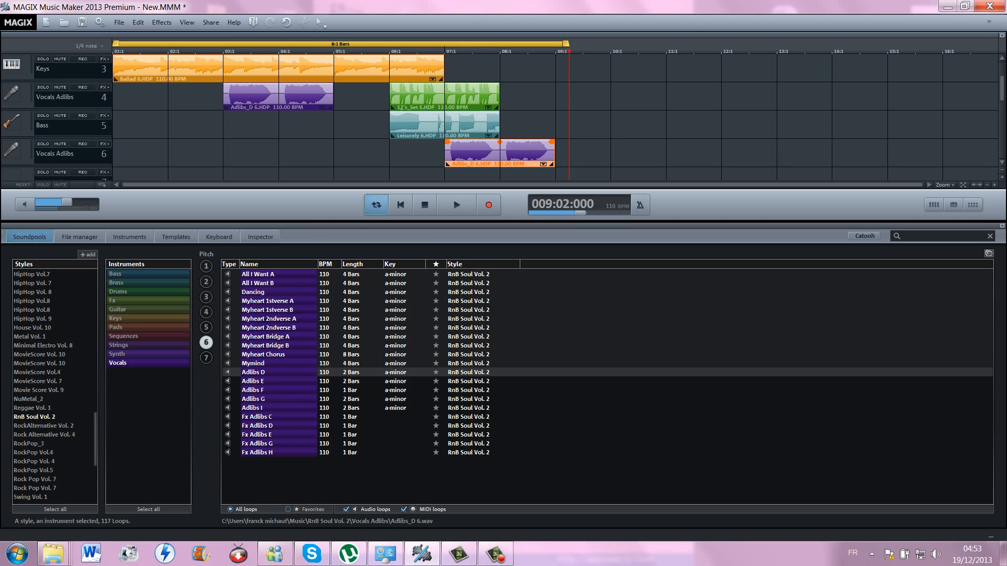
click(278, 97)
drag(278, 93, 279, 85)
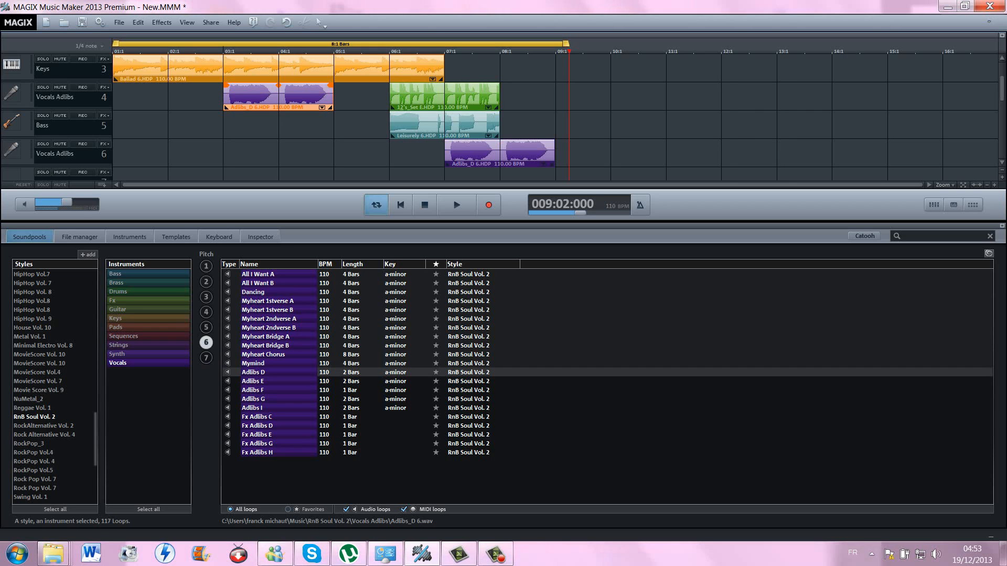
- Copy the Ballad keys loop from track 3 to track 7 at bar 7 and shorten the copy to two bars
scroll(333, 117, up, 2)
right_click(336, 120)
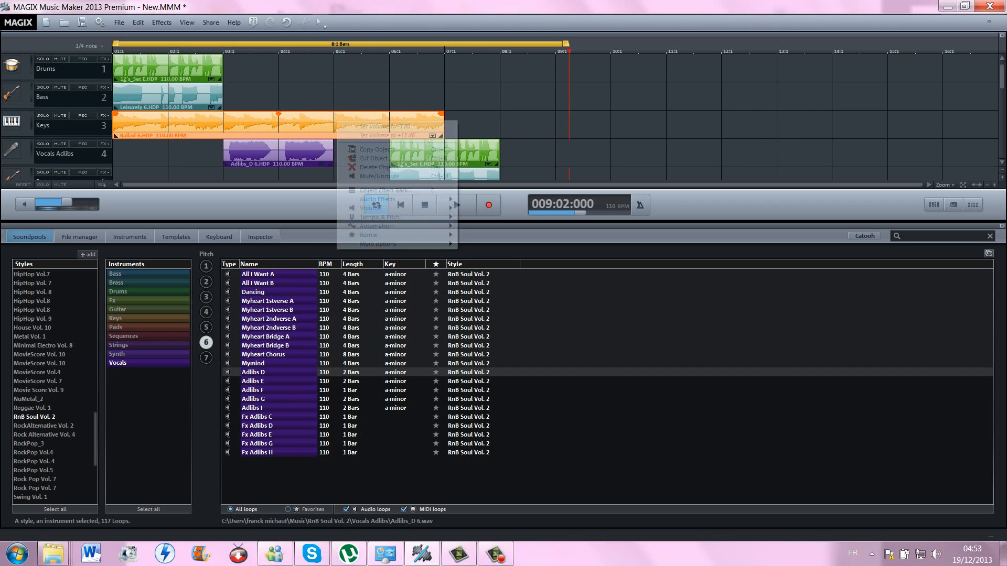
click(377, 150)
scroll(334, 118, down, 2)
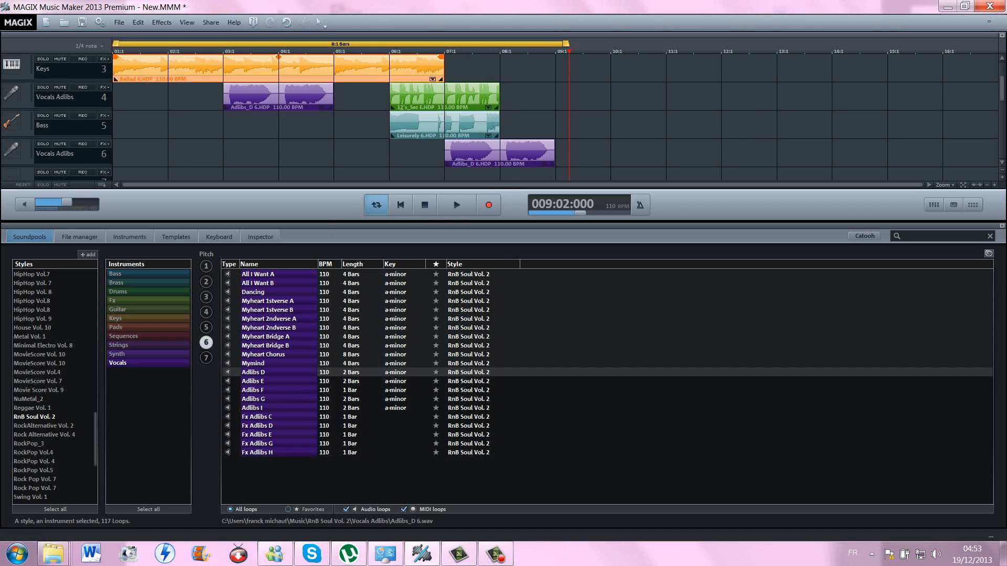
scroll(476, 127, down, 2)
right_click(476, 127)
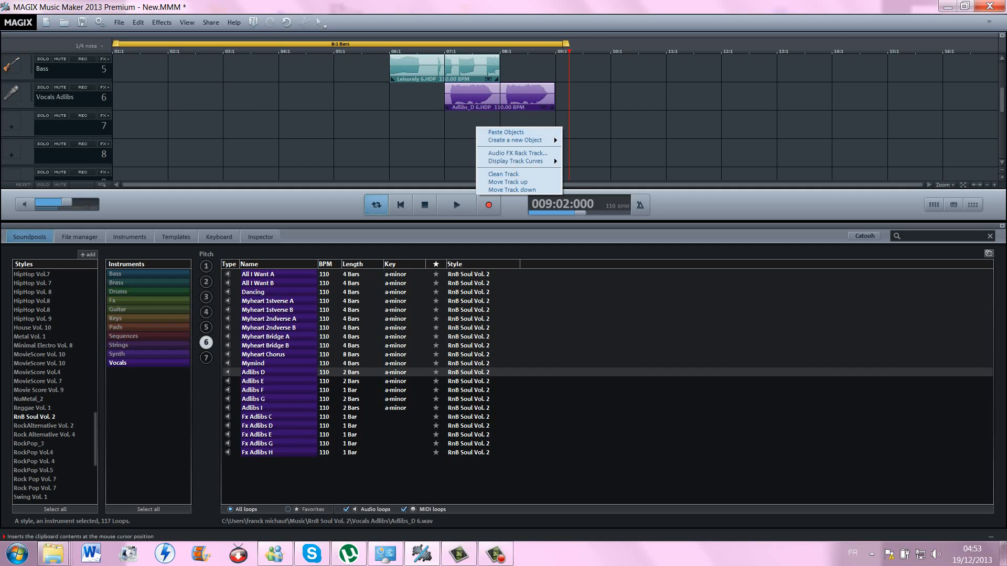
click(503, 132)
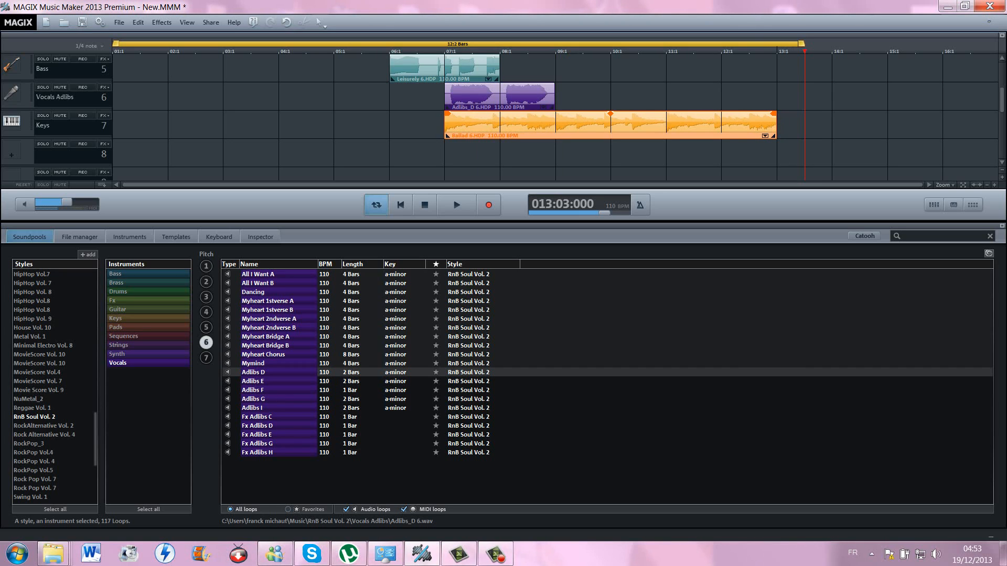
drag(774, 135, 554, 136)
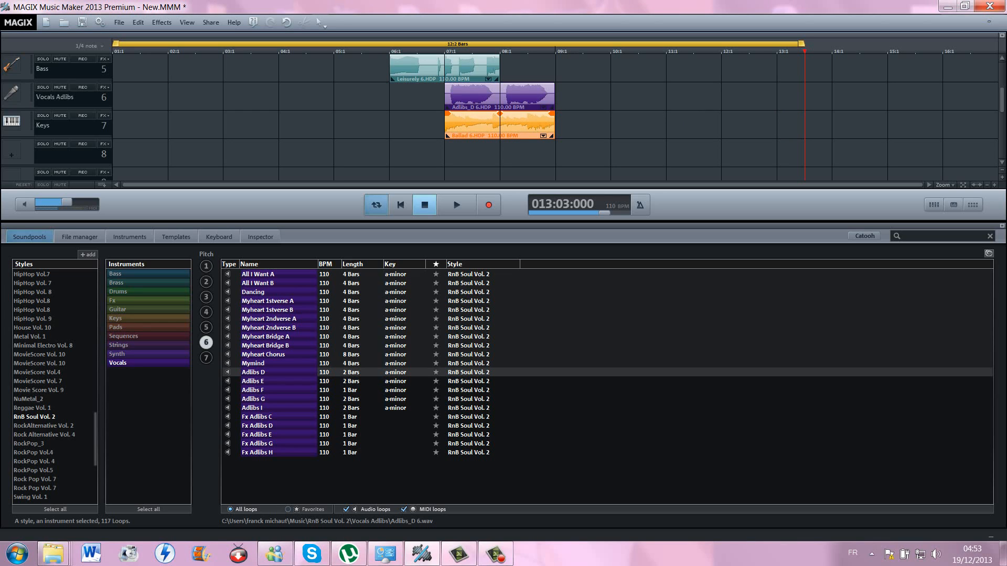
- Play the arrangement from the beginning into bar 10 to hear the copied vocals and keys, and stop playback
click(425, 205)
click(457, 204)
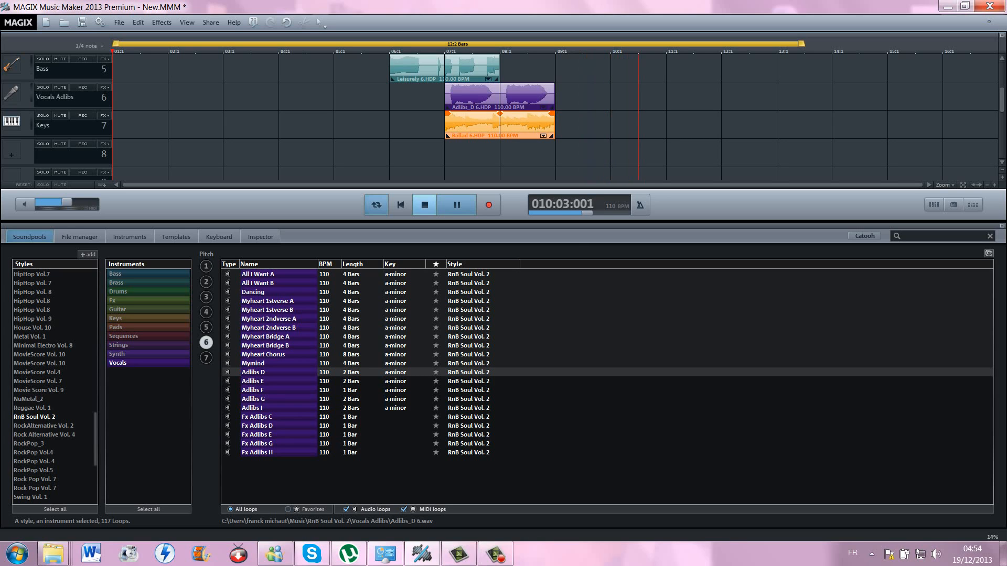
key(space)
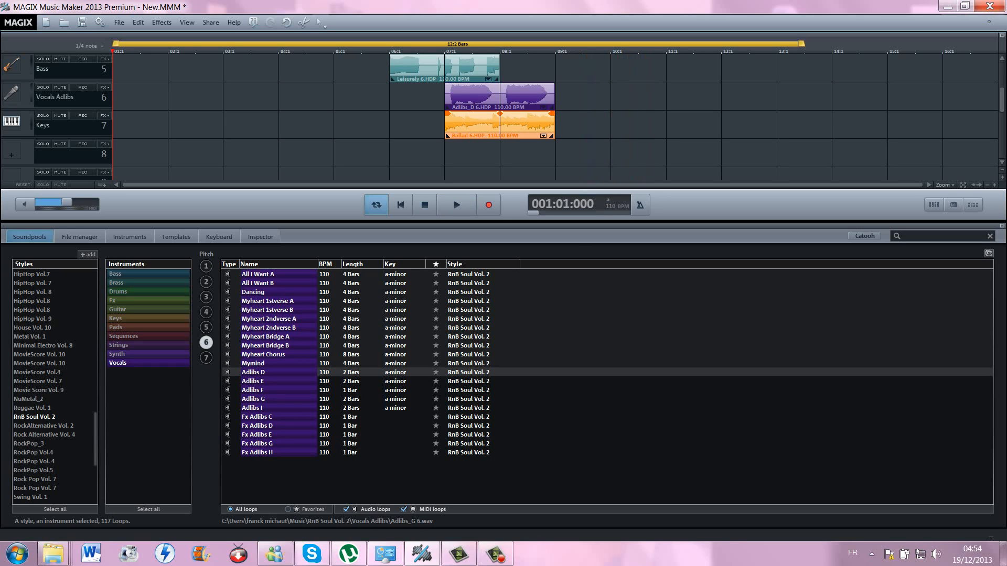
- Audition the Adlibs I, Fx Adlibs C, Myheart Chorus and Myheart Bridge B vocals, and place Myheart Bridge B on track 7 at bar 9
click(253, 408)
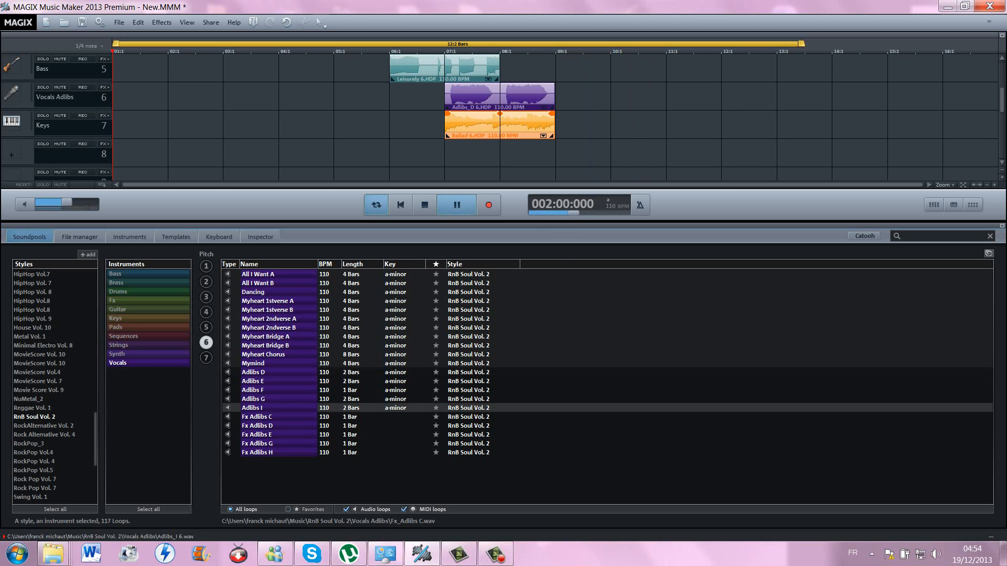
click(257, 417)
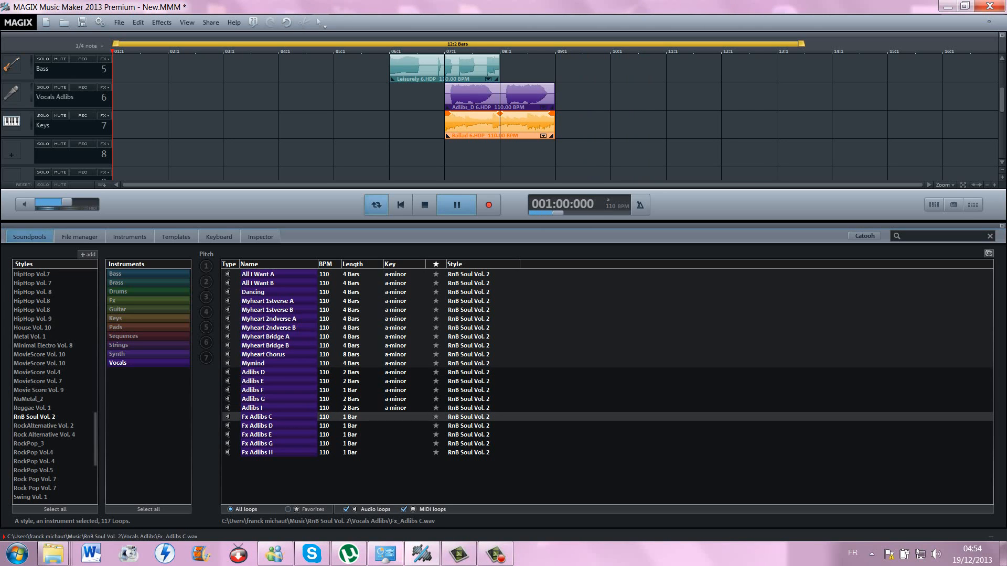
click(263, 354)
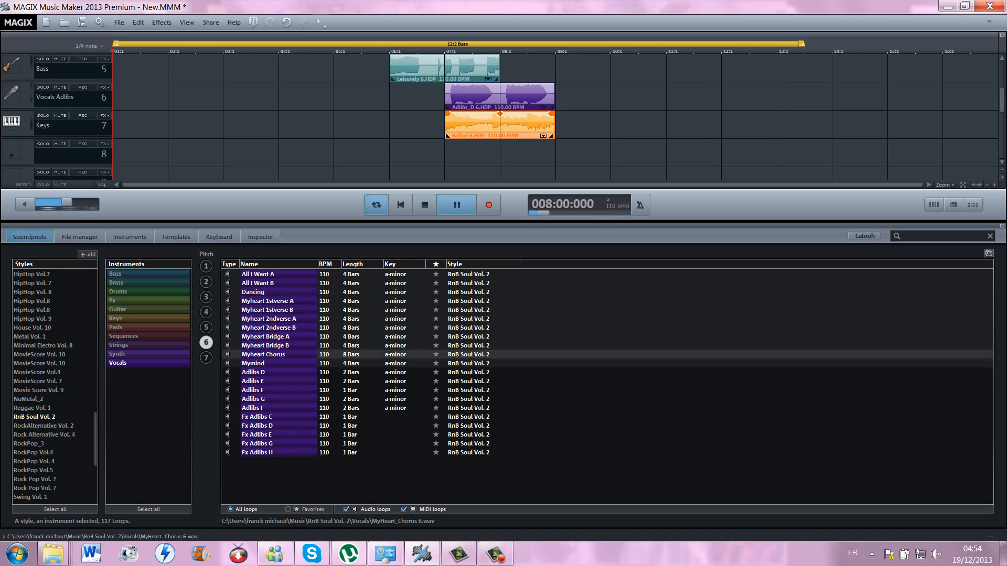
click(265, 346)
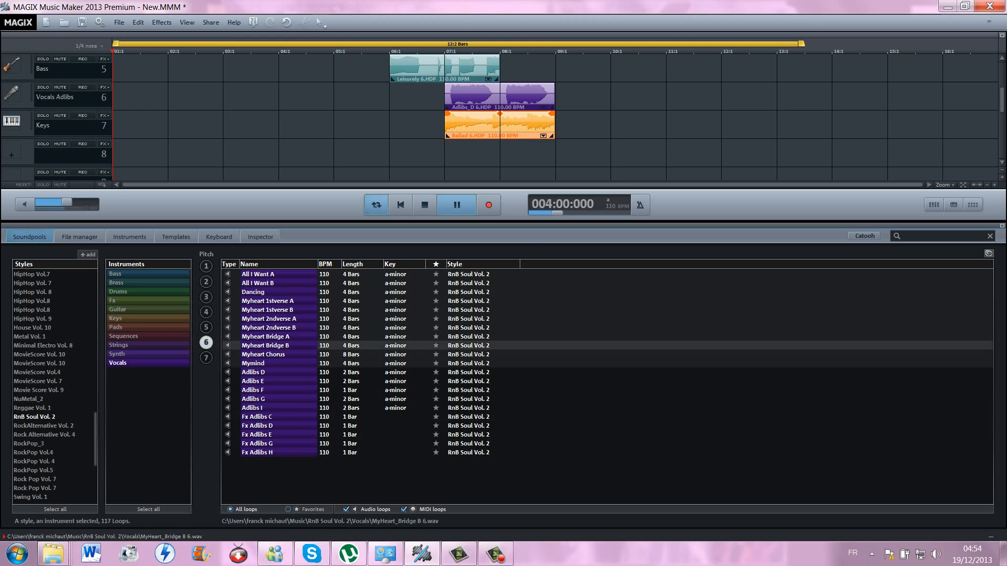
drag(265, 346, 555, 125)
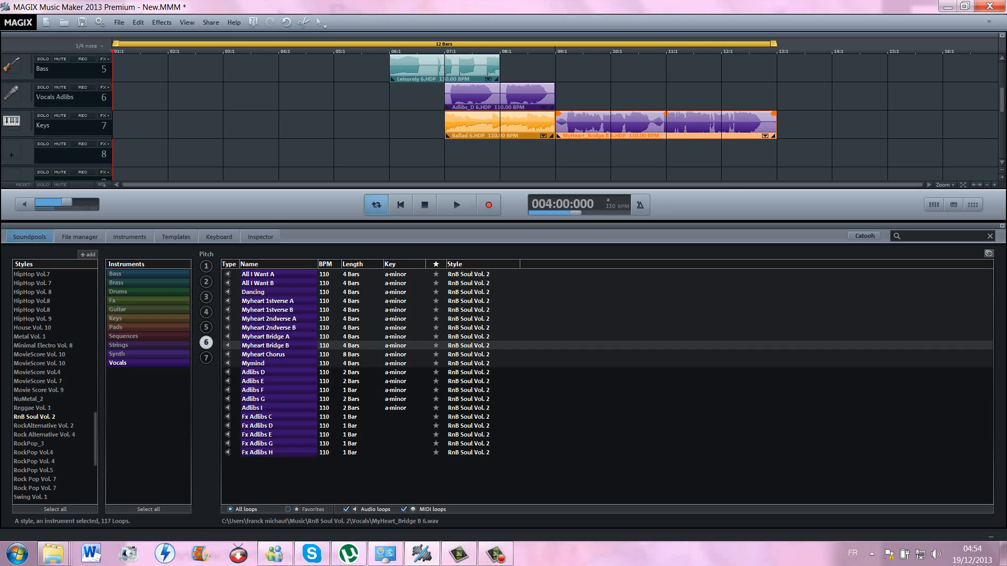
- Copy the Myheart Bridge B vocal loop and align the copy directly behind it on track 7 at bar 13
right_click(757, 135)
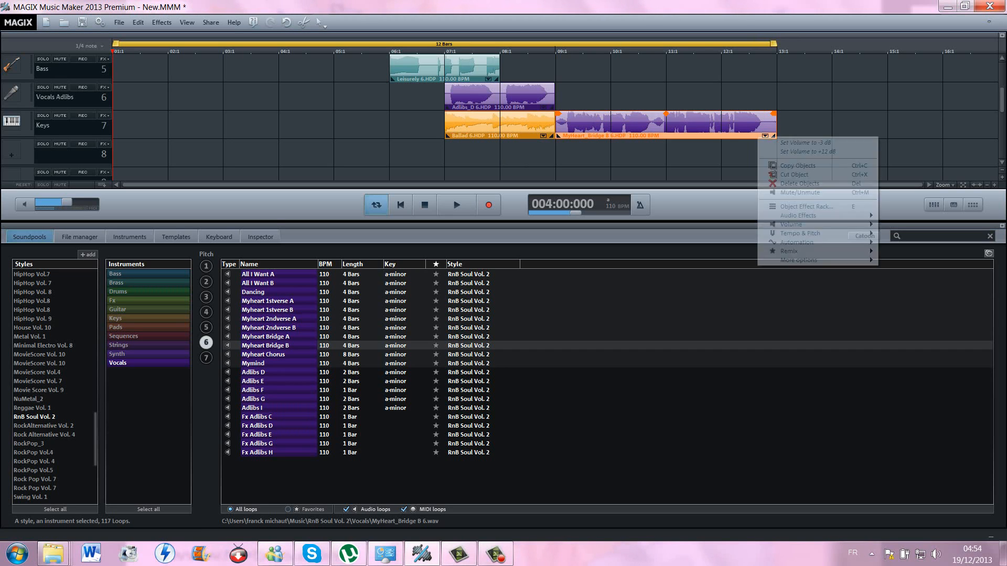
click(775, 165)
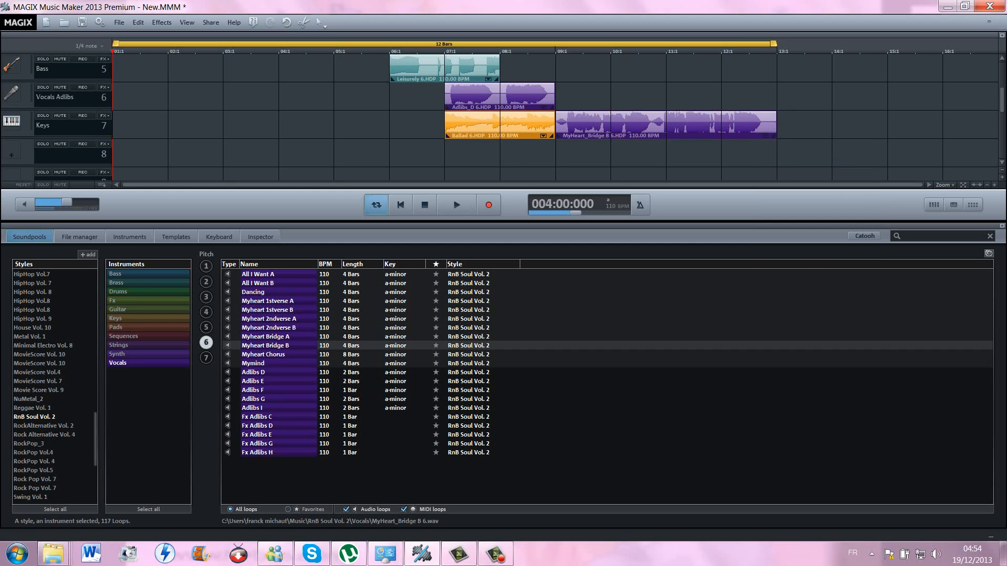
right_click(839, 125)
click(860, 129)
drag(860, 126, 807, 125)
- Copy the two-bar Ballad keys loop from track 7 to track 8 at bar 9, beneath the first bridge vocal
right_click(505, 134)
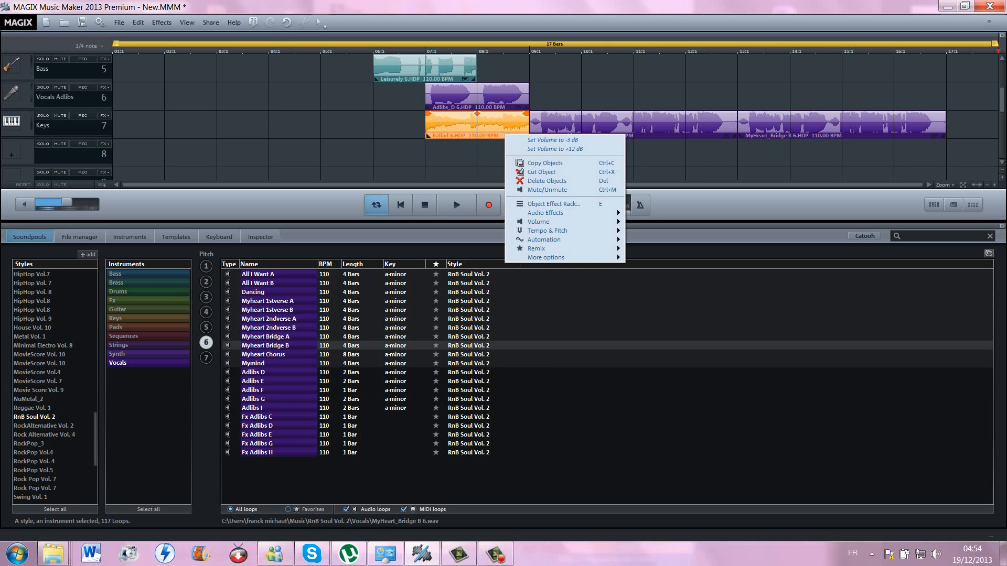
click(545, 163)
right_click(550, 158)
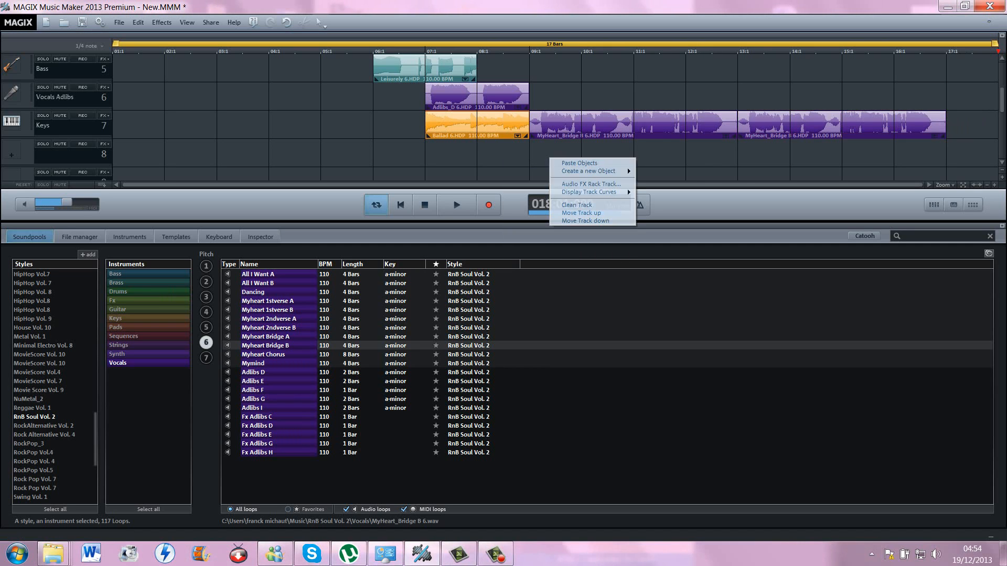
click(579, 163)
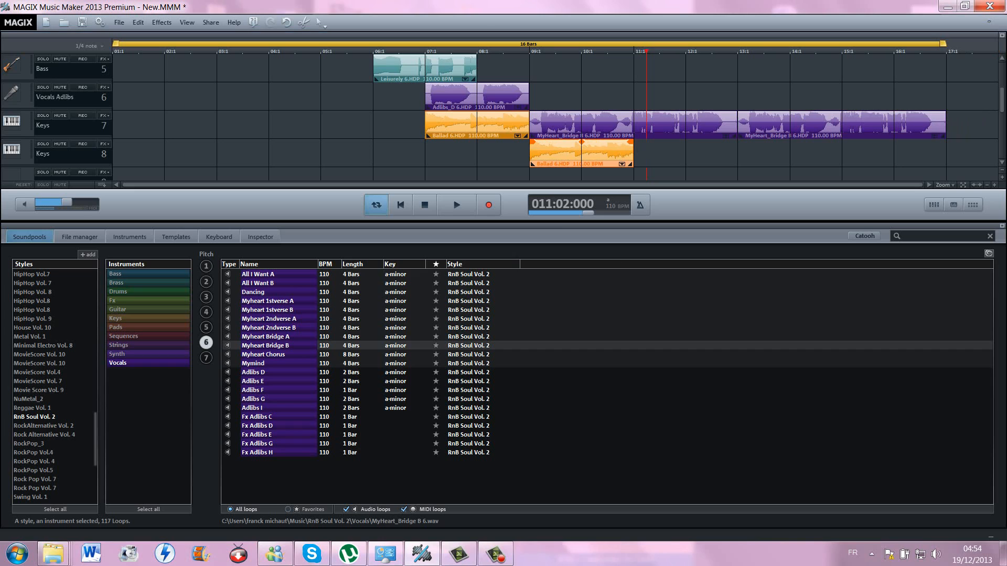
- Paste a copy of track 8's Ballad keys loop at bar 12 on the same track and shorten it to one bar
right_click(554, 166)
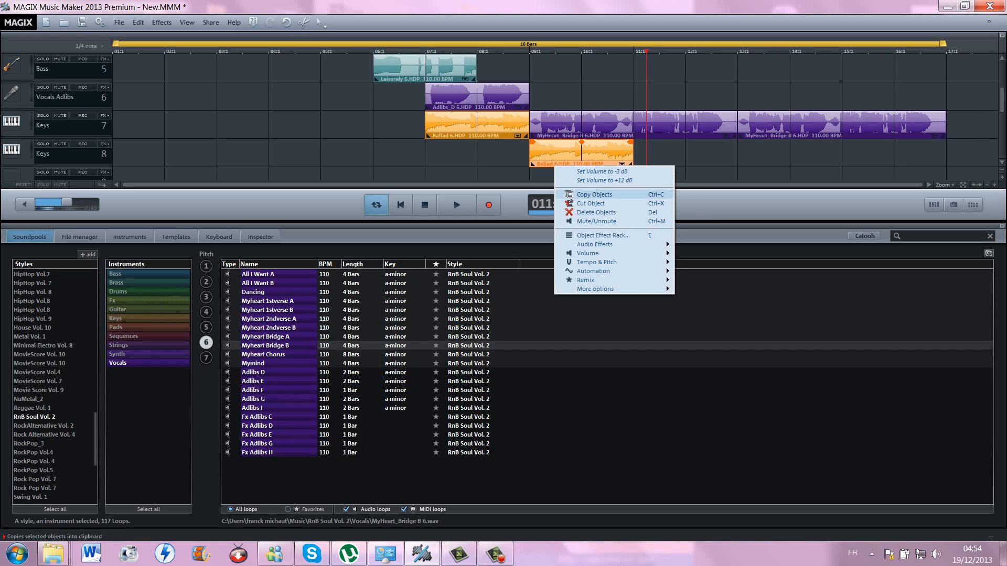
click(594, 195)
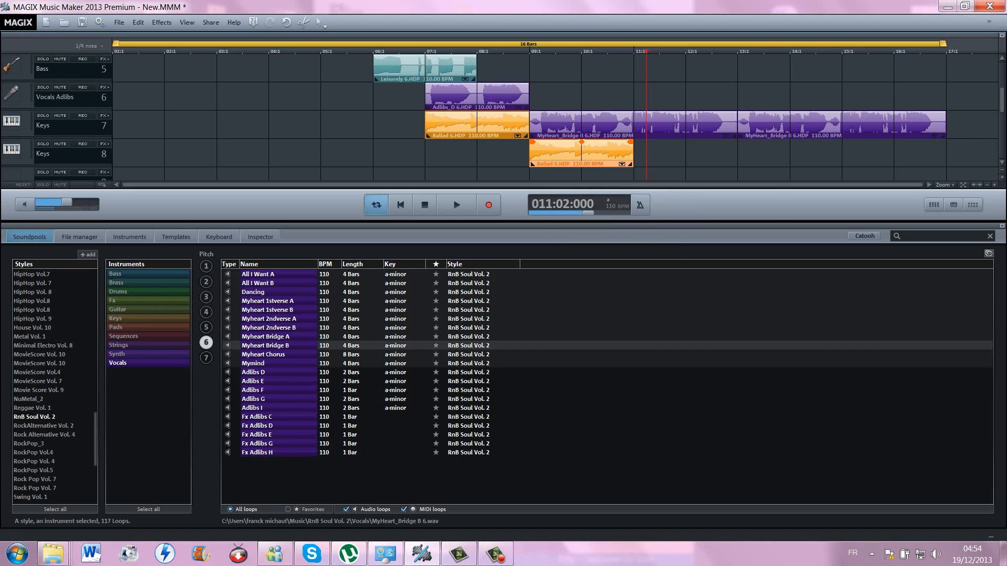
right_click(695, 149)
click(771, 181)
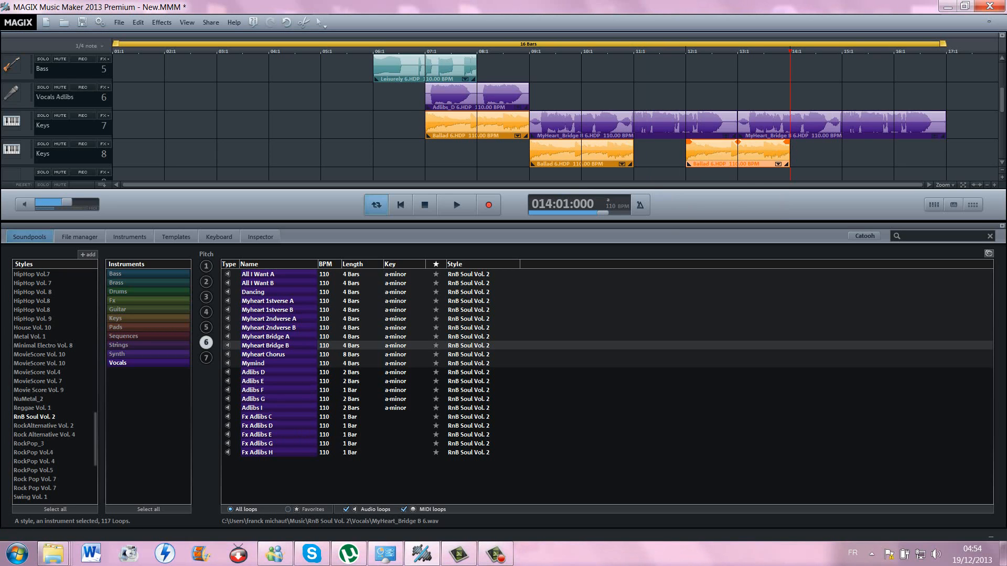
drag(788, 159, 736, 158)
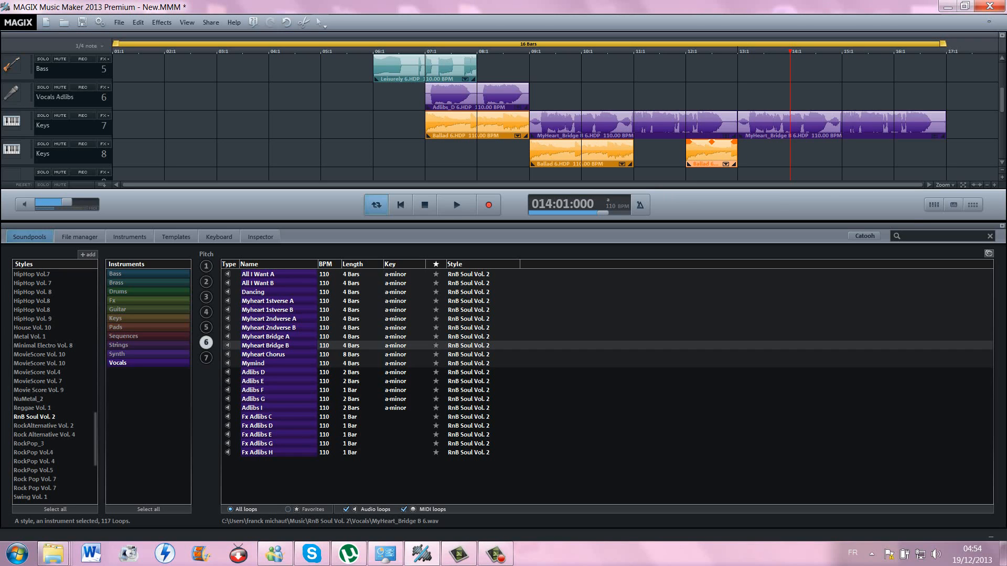
- Paste another Ballad keys loop on track 8, move it to bar 14 and extend it to three bars
right_click(831, 152)
click(906, 182)
drag(886, 154, 899, 153)
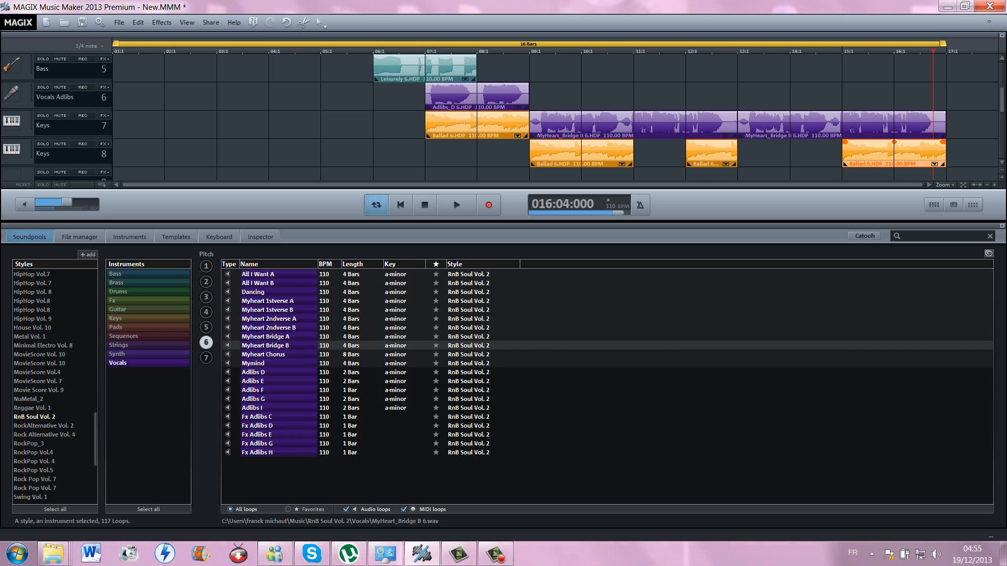
drag(899, 154, 847, 154)
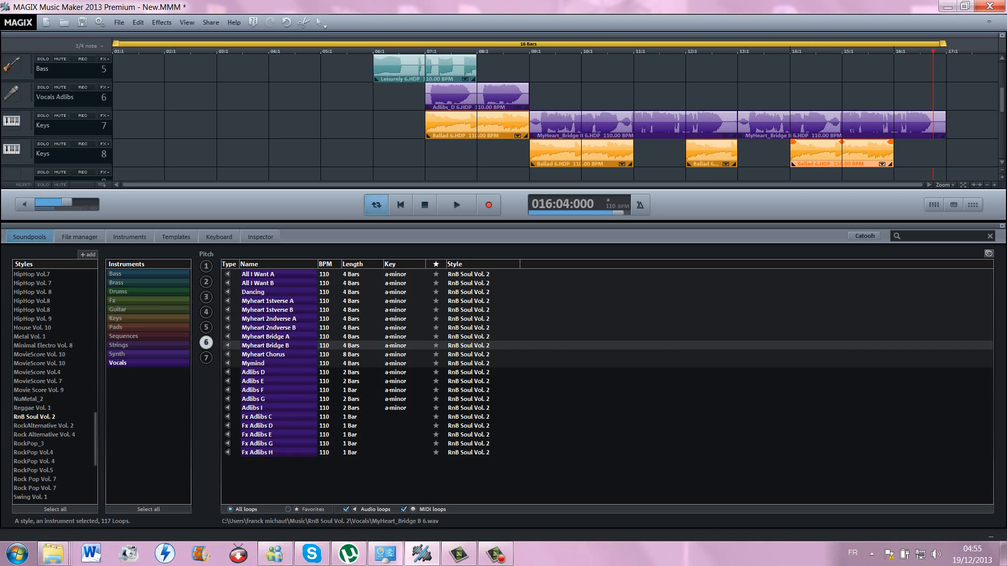
drag(890, 141, 945, 142)
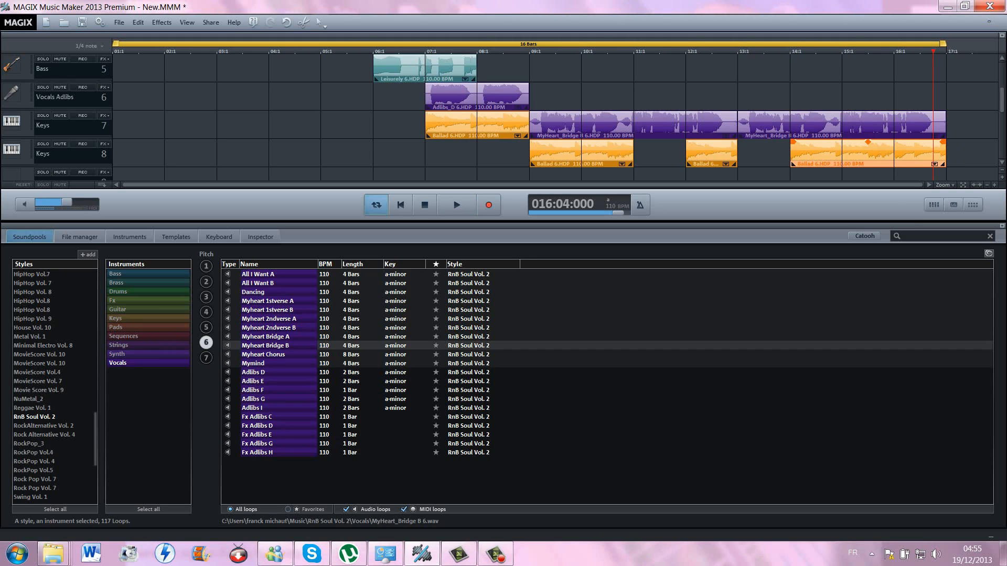
- Play the arrangement from bar 9, replay it from the beginning, and stop playback
click(535, 51)
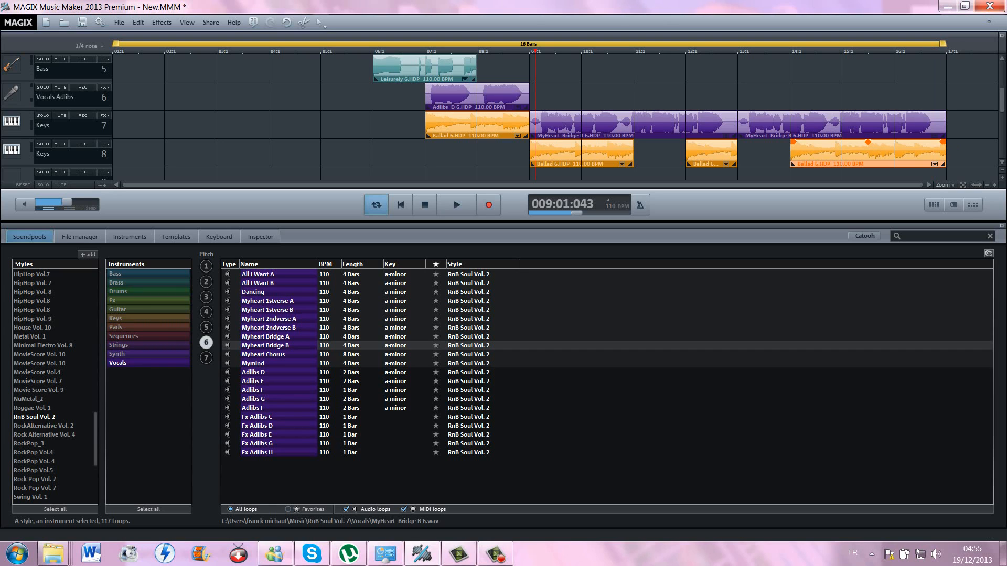
key(space)
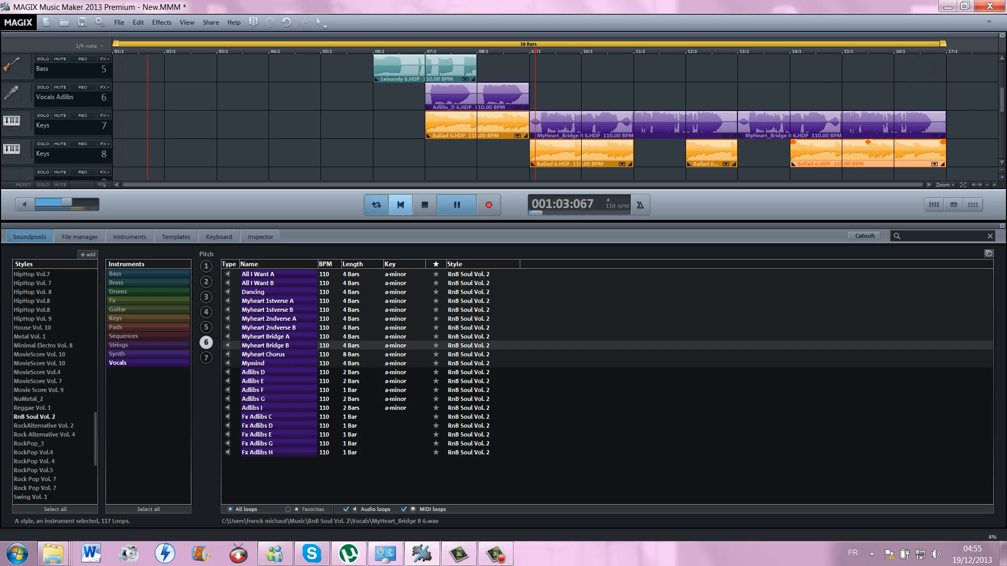
click(424, 205)
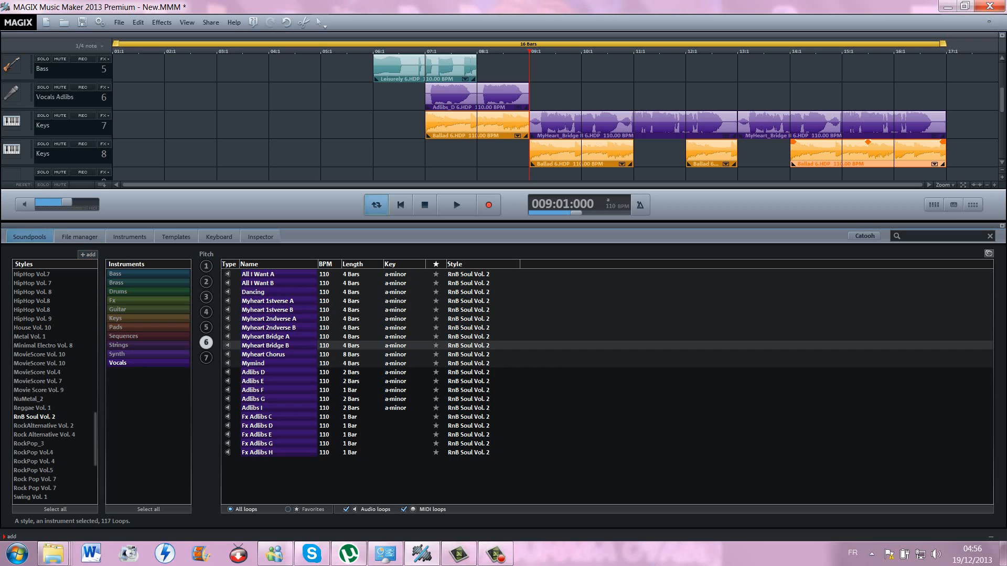
- Add the Latin Vol. 3 folder from Ma musique in the Music library as a new Soundpool style
click(88, 255)
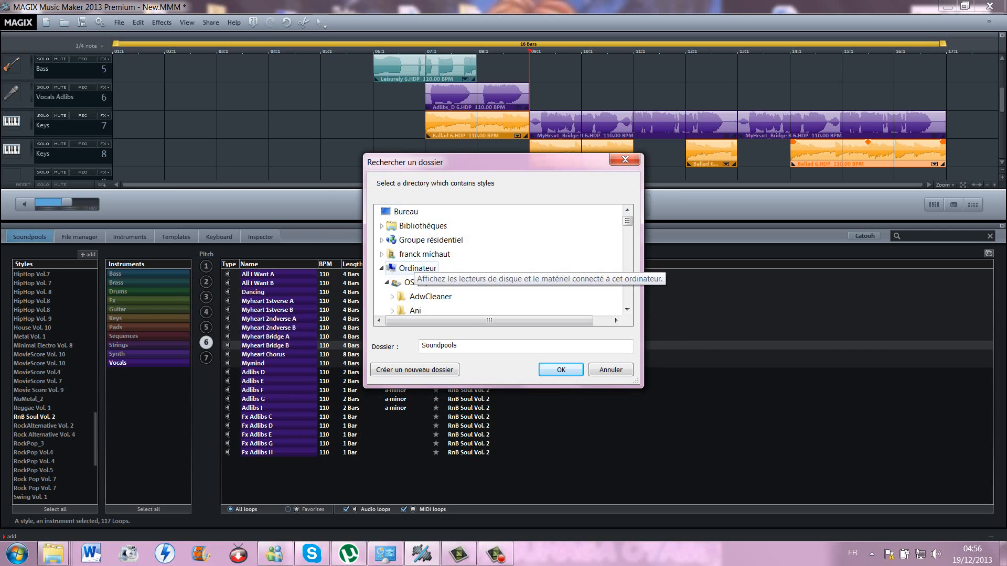
click(417, 267)
scroll(417, 268, down, 3)
scroll(420, 273, up, 10)
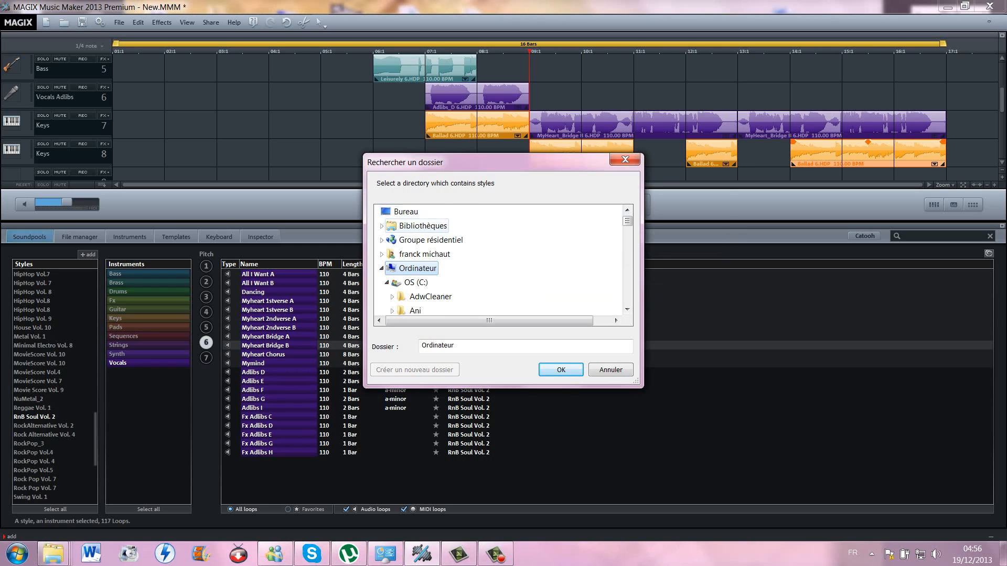
double_click(423, 226)
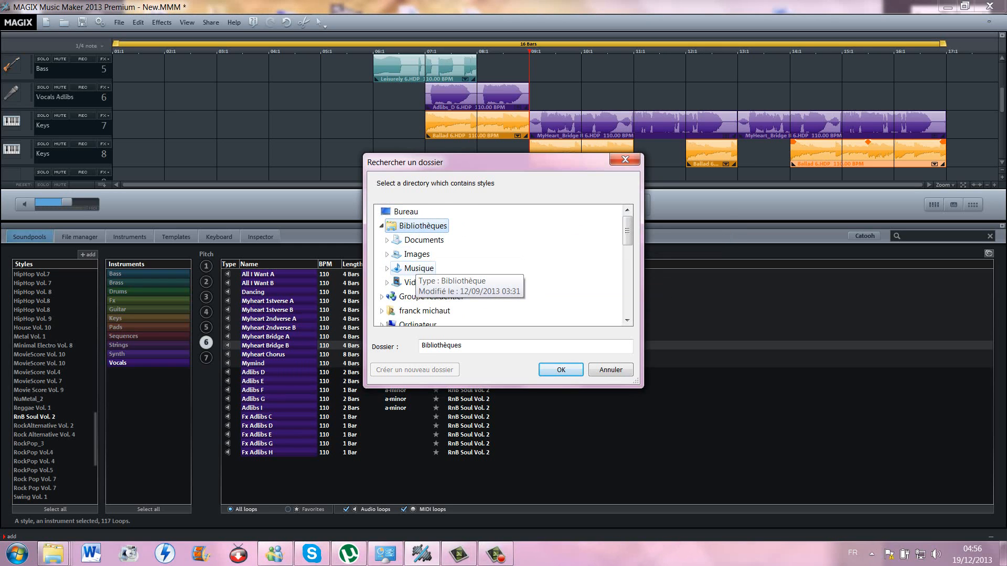
double_click(419, 269)
scroll(419, 270, down, 3)
scroll(417, 273, up, 3)
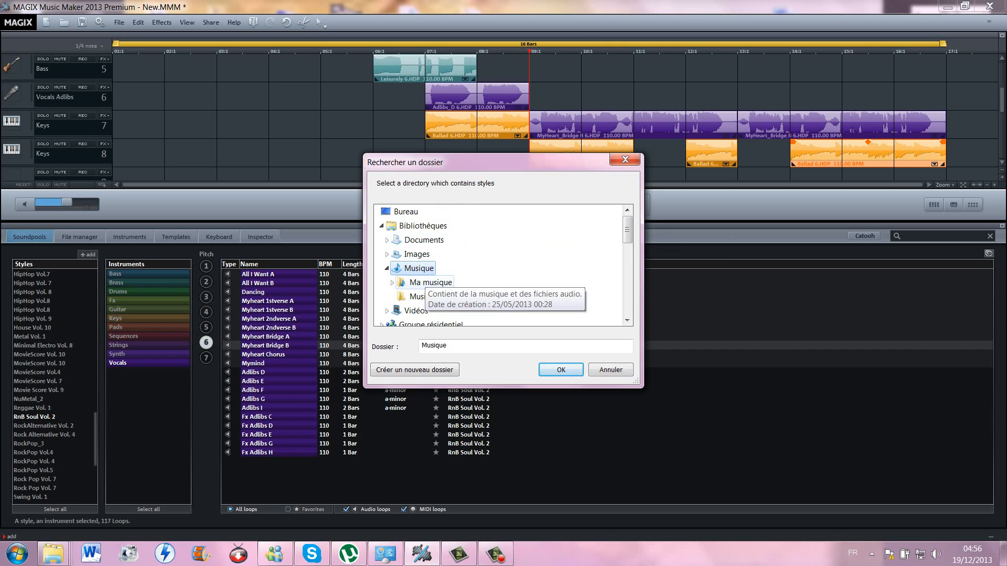
double_click(419, 283)
scroll(422, 283, down, 3)
scroll(420, 283, down, 6)
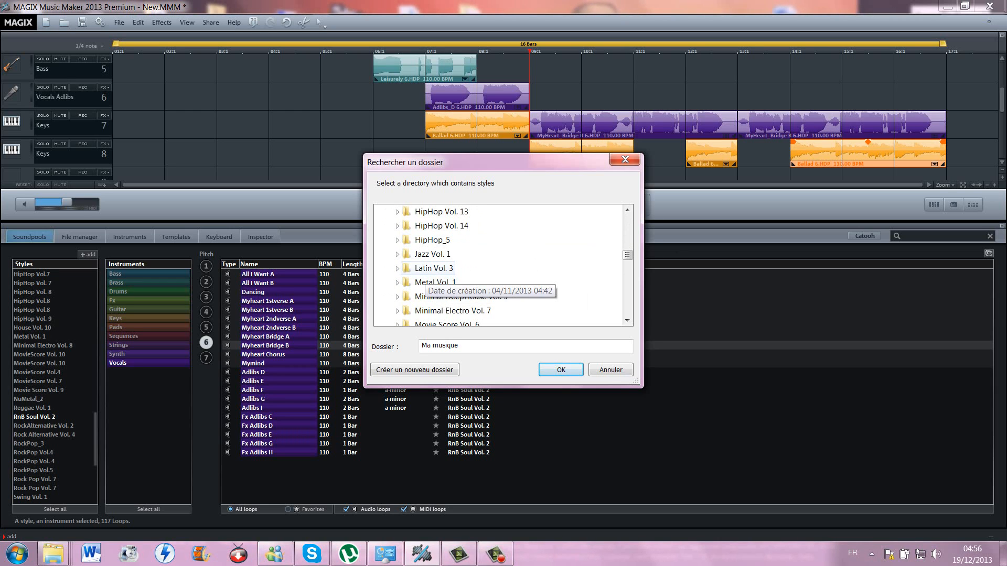
click(422, 272)
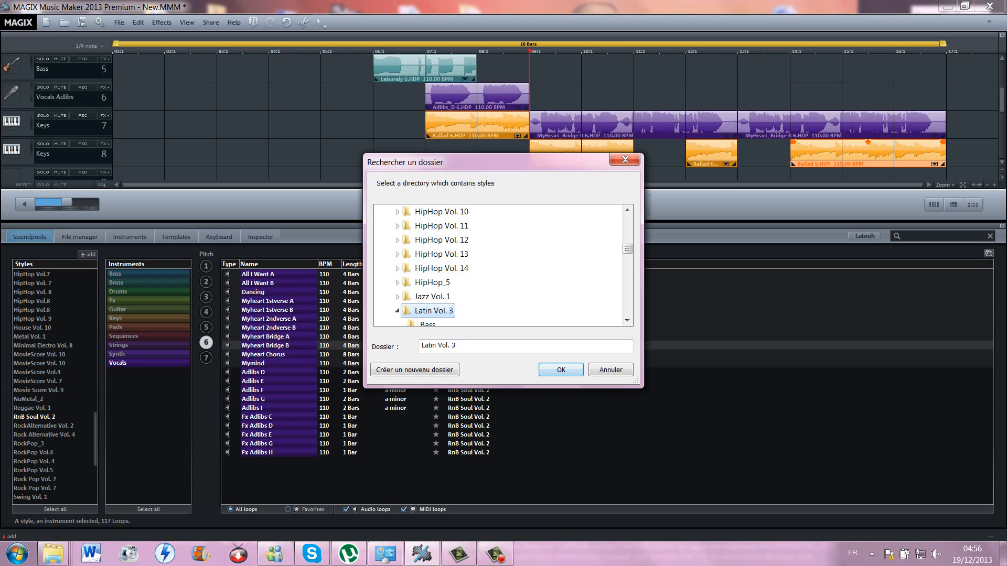
key(Return)
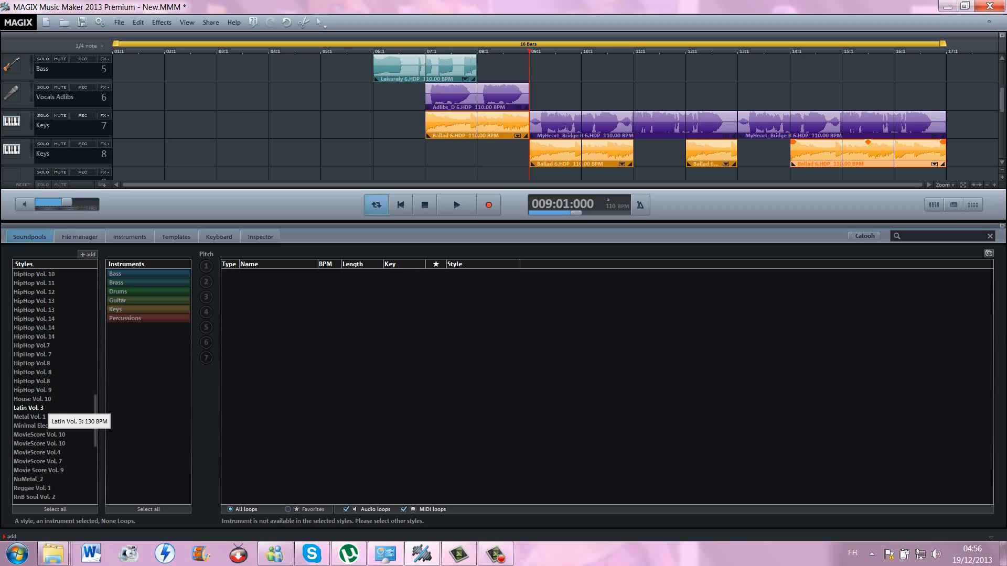
- Audition Latin Vol. 3's drum Loop A and keys loops Woor, Rhodes and Bossapiano, and place Bossapiano on track 6 at bar 18
click(126, 291)
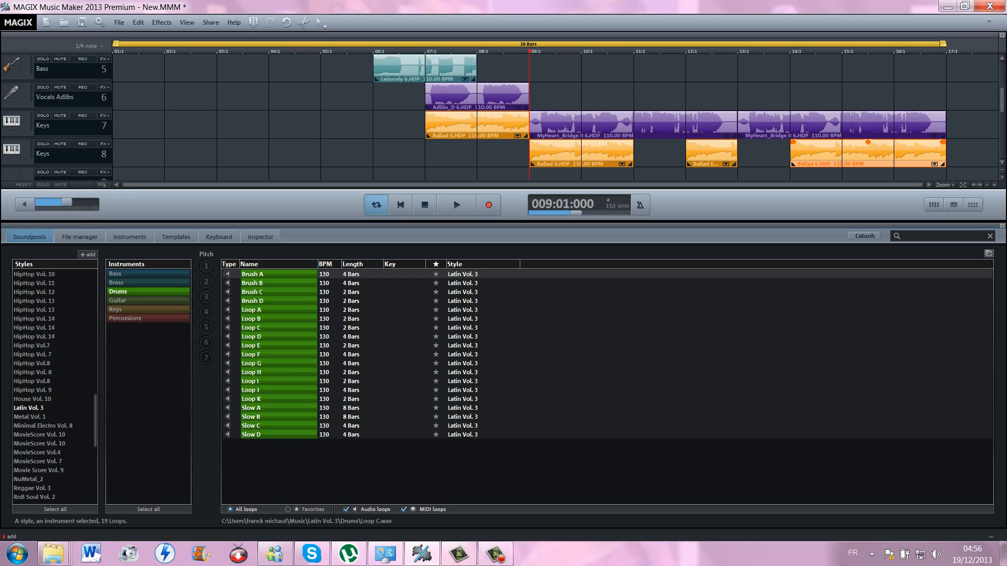
click(251, 310)
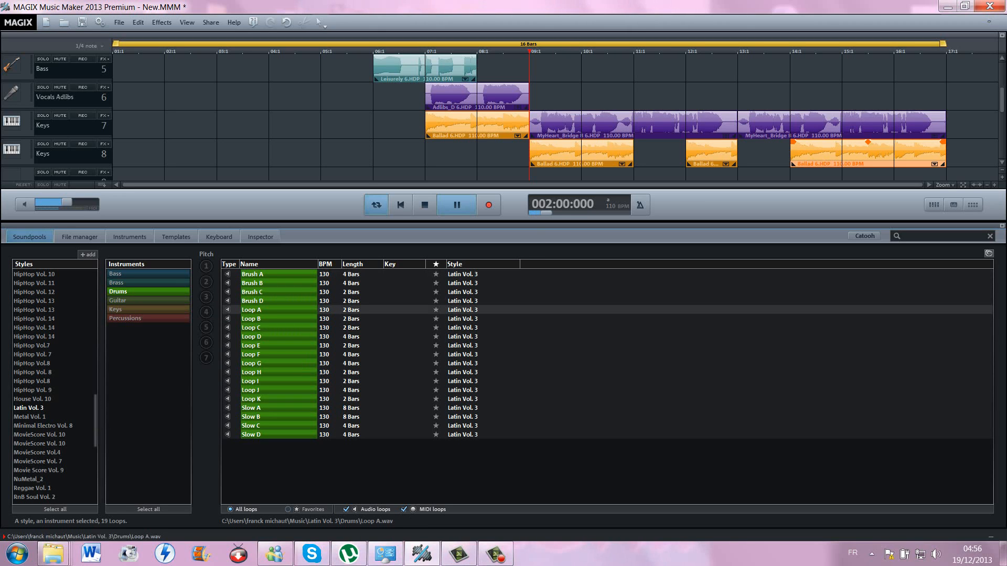
click(126, 310)
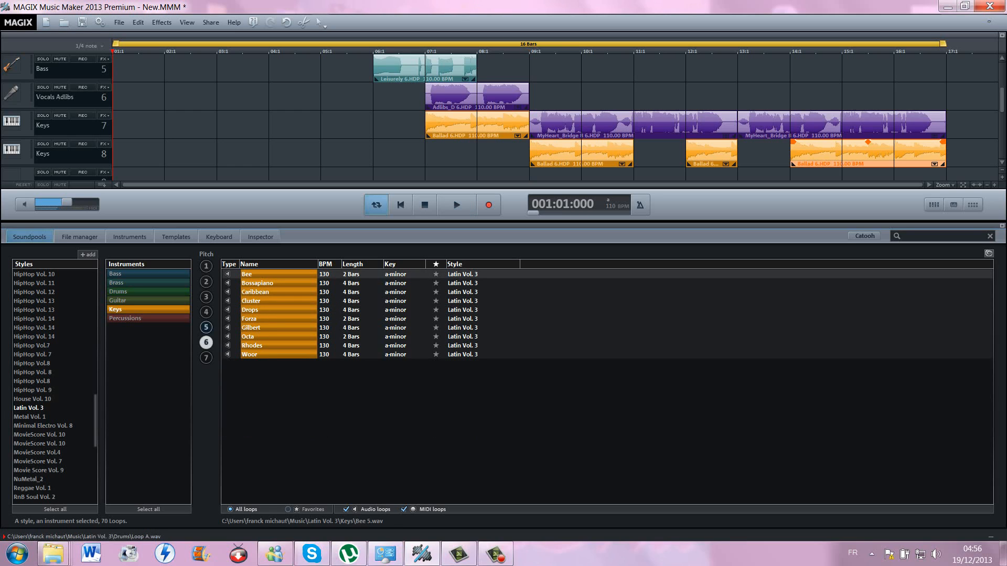
click(252, 354)
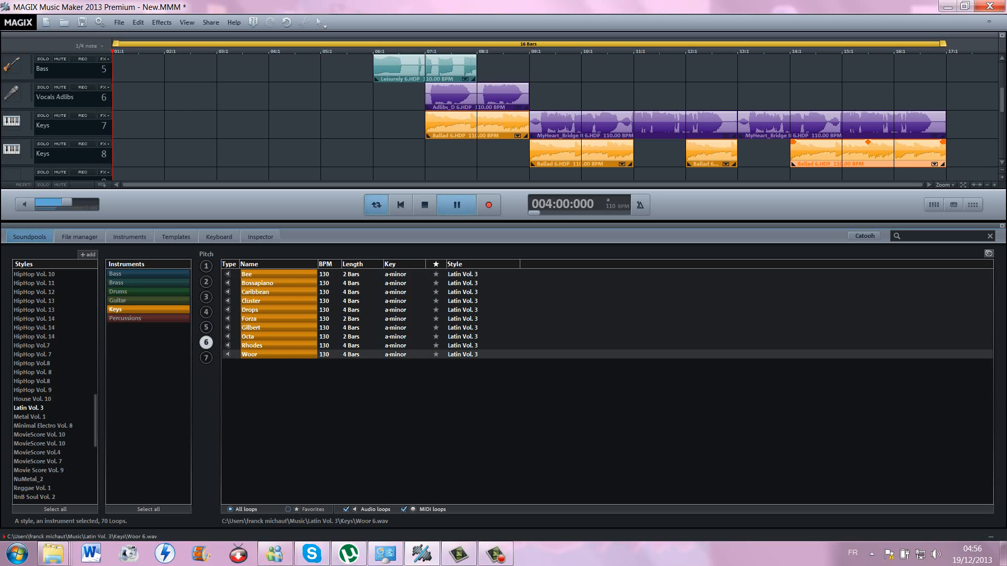
click(252, 345)
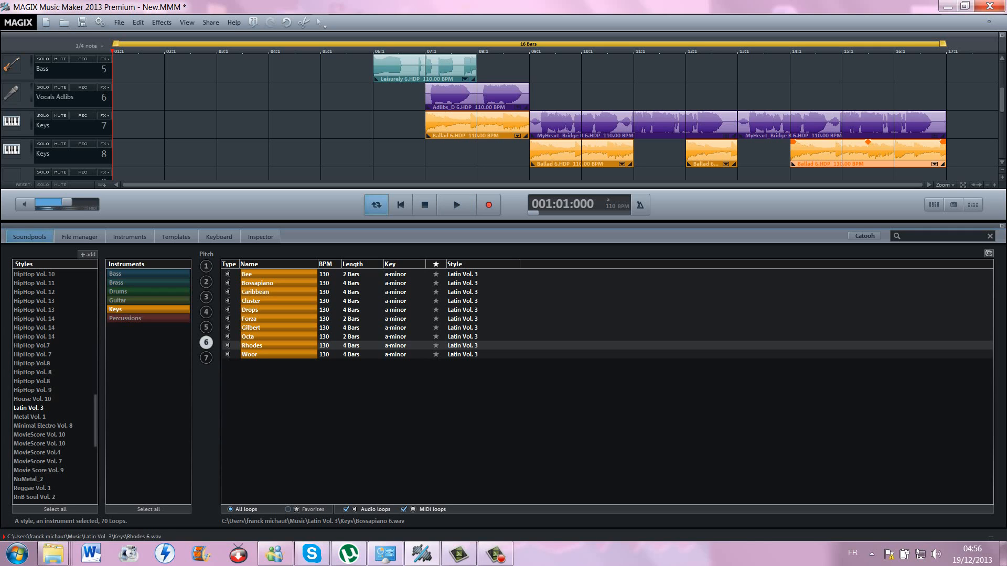
click(257, 283)
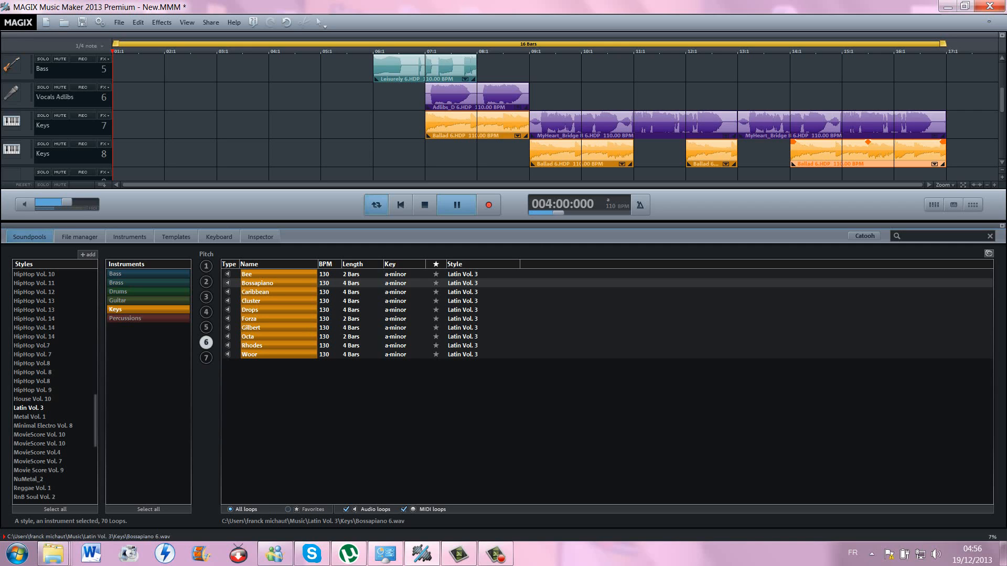
drag(257, 283, 805, 96)
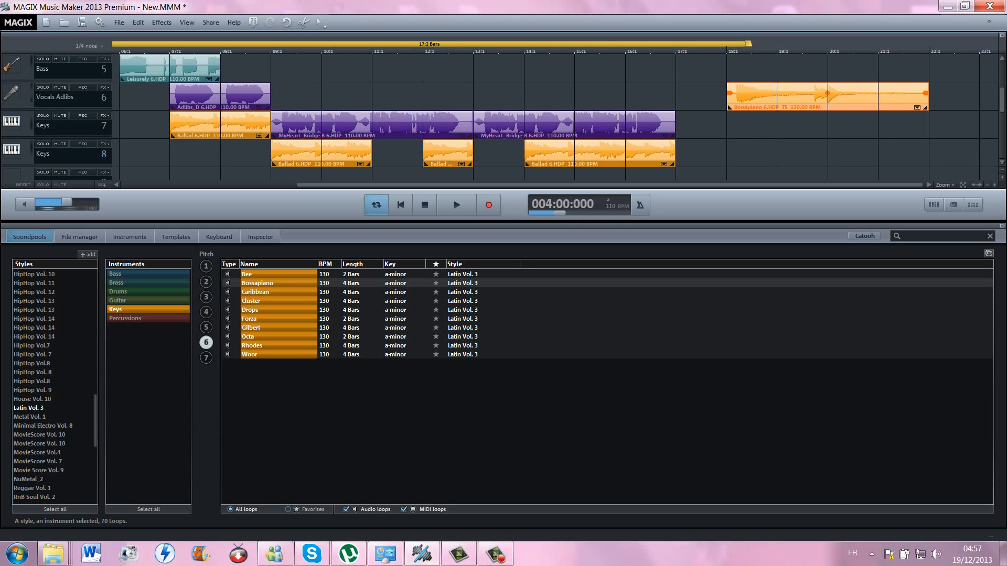
- Audition the RnB Soul Vol. 2 vocals Myheart Bridge A and 1stverse A, and place Myheart 1stverse A on track 7 at bar 18
scroll(53, 385, down, 3)
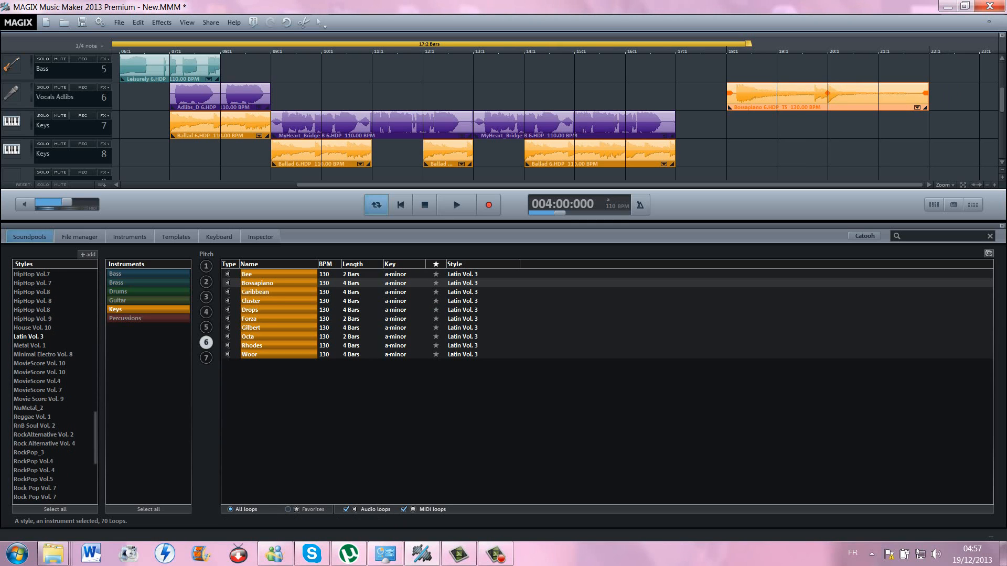
click(34, 426)
click(126, 363)
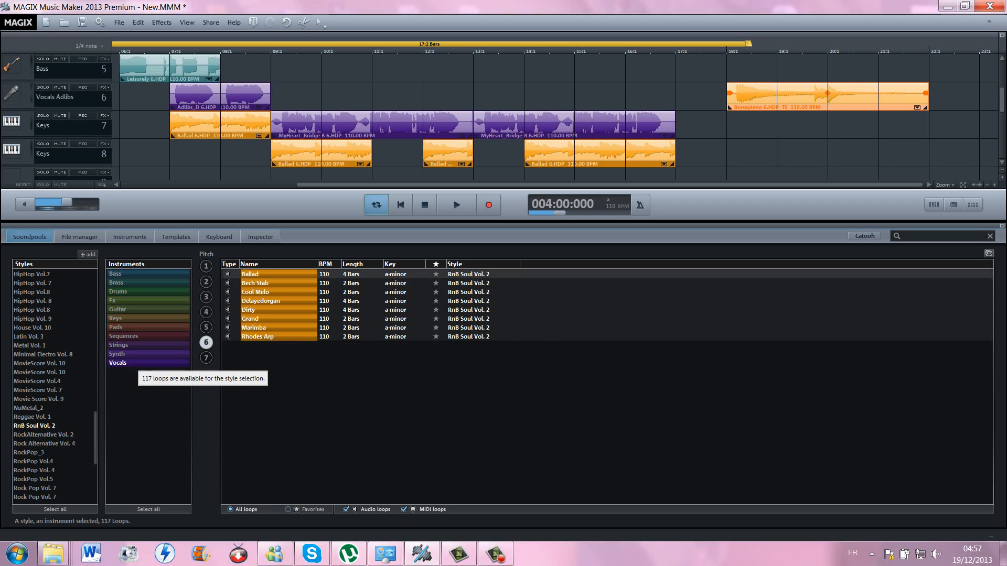
click(265, 336)
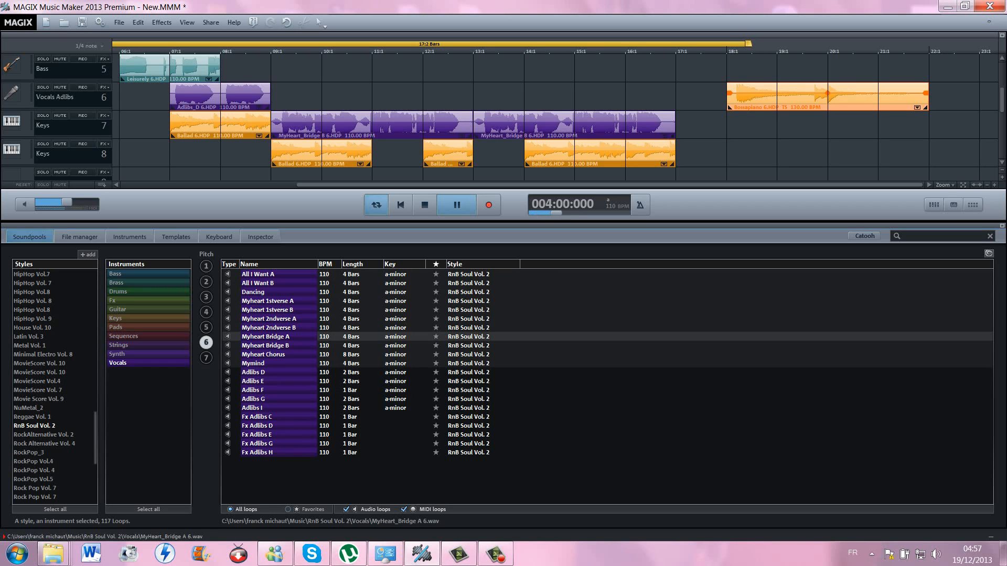
click(267, 301)
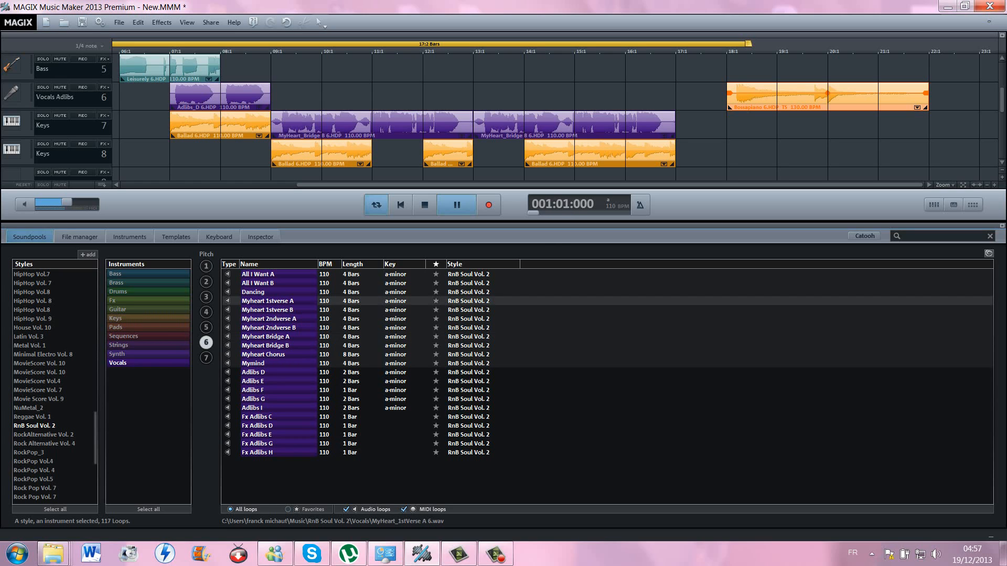
drag(267, 301, 727, 126)
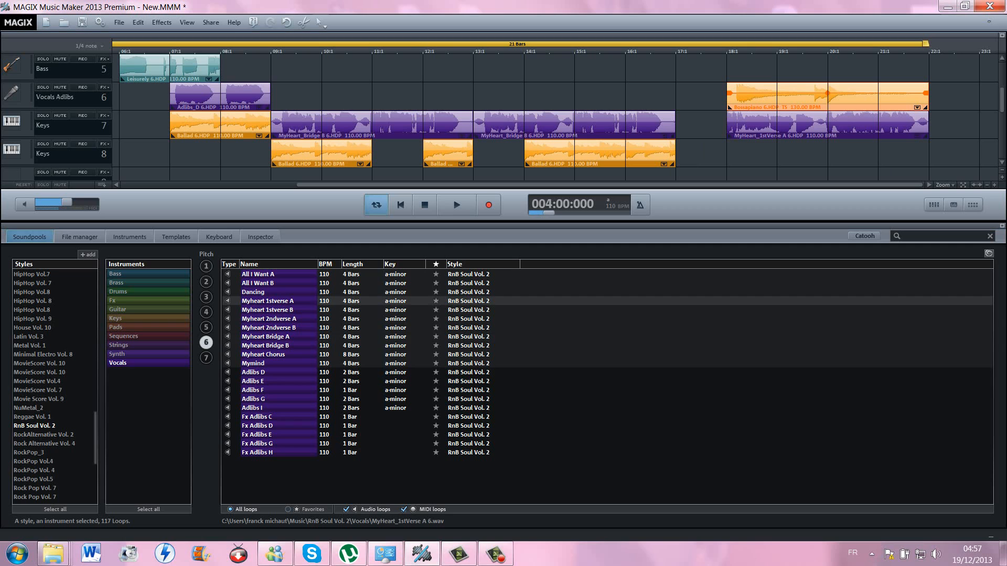
- Copy the two-bar 12's_Set drum loop from track 4 to track 8 at bar 18 and shorten the copy to one bar
scroll(194, 152, up, 4)
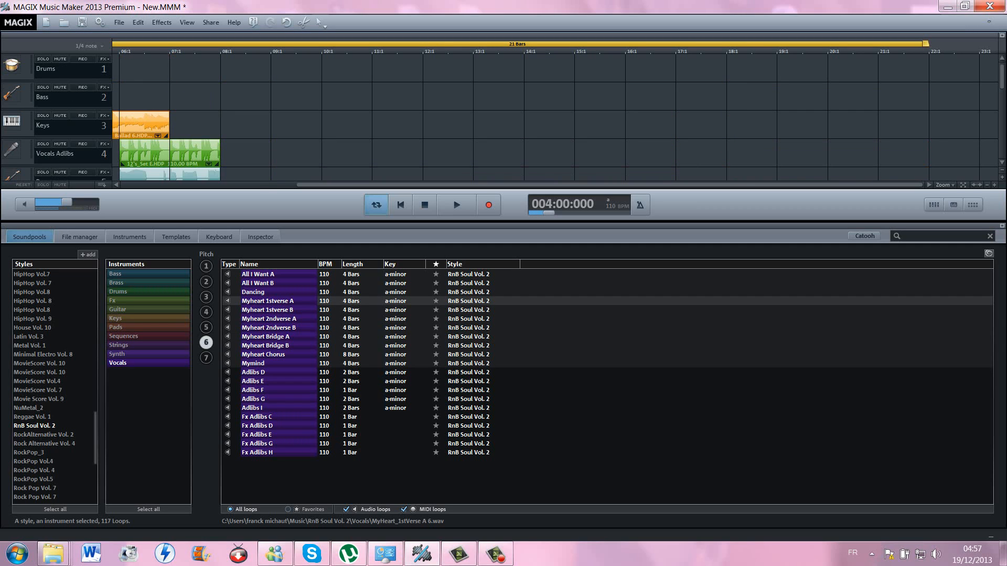
right_click(195, 158)
click(233, 186)
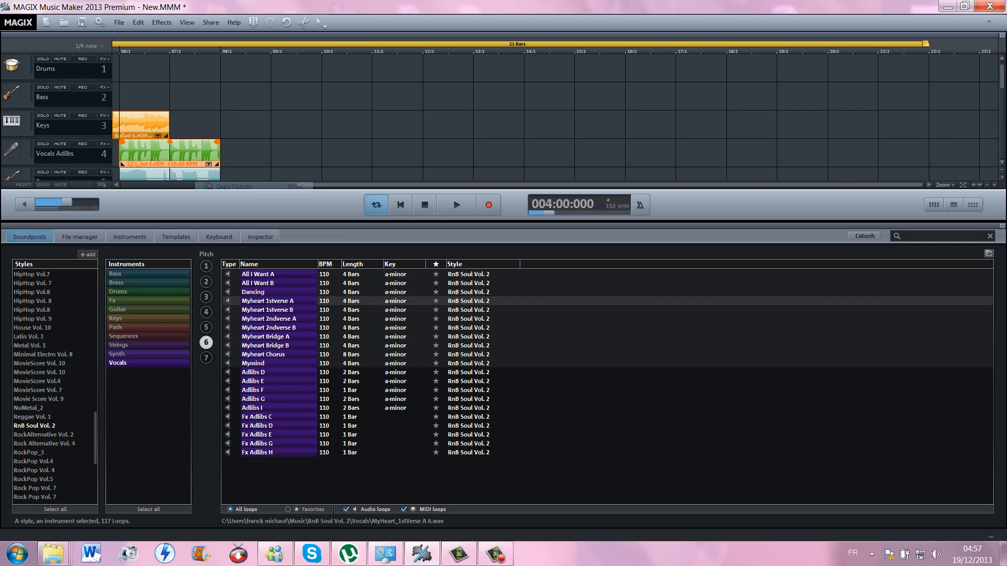
scroll(555, 118, down, 4)
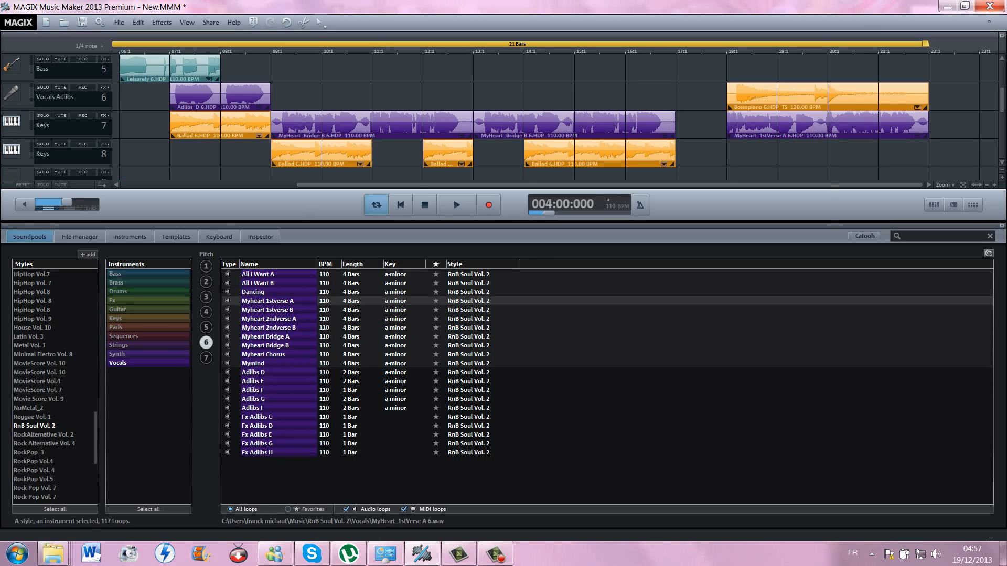
right_click(742, 153)
click(776, 160)
drag(776, 153, 764, 153)
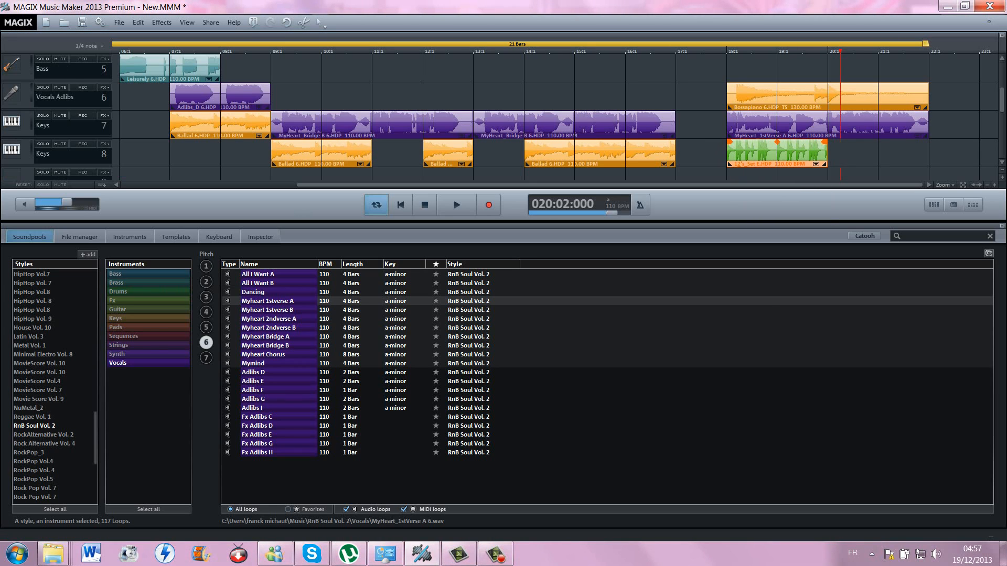
drag(825, 165, 775, 165)
- Copy the shortened one-bar drum loop on track 8 and paste it at bar 20 on the same track
right_click(760, 161)
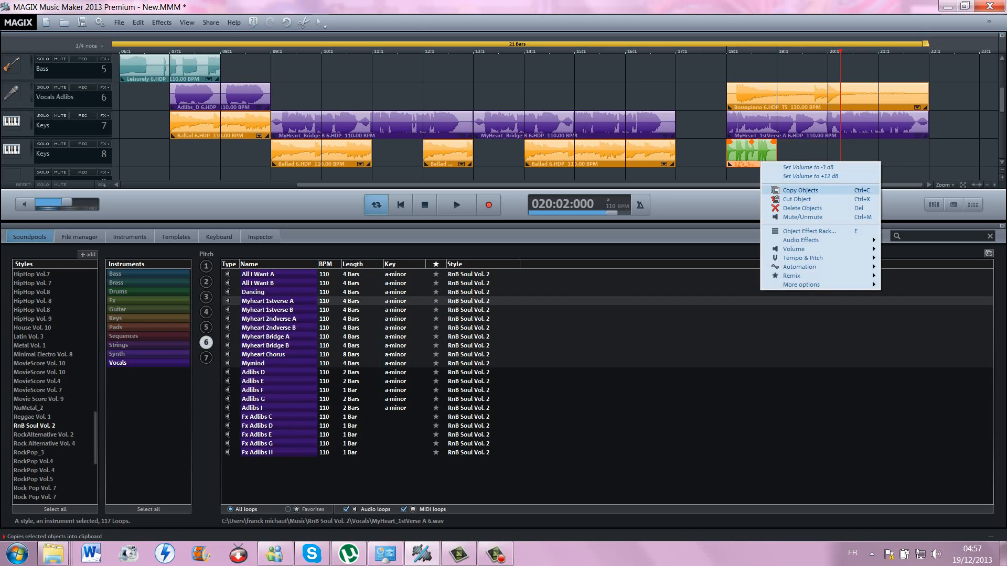
click(779, 191)
right_click(848, 151)
click(868, 155)
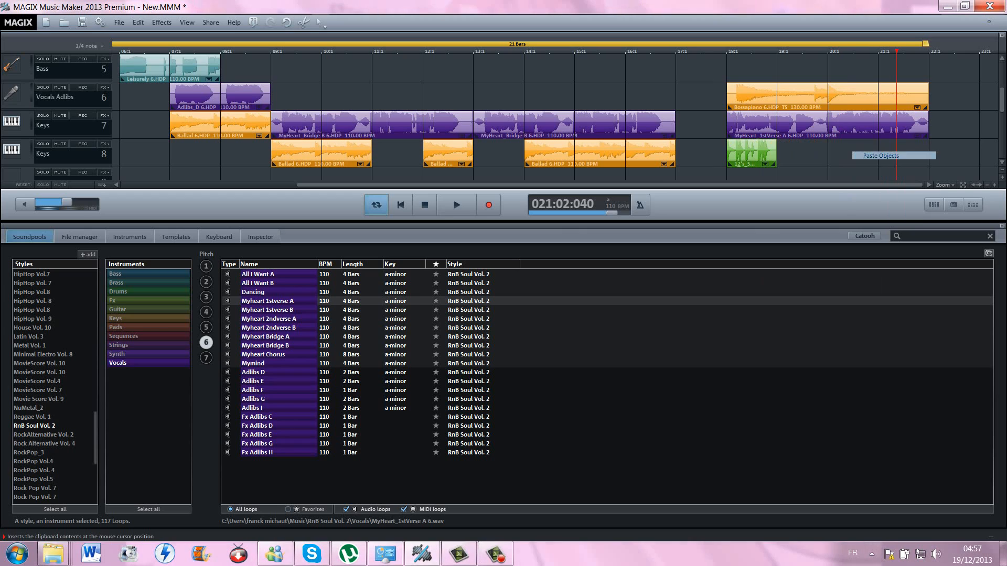
drag(867, 154, 850, 154)
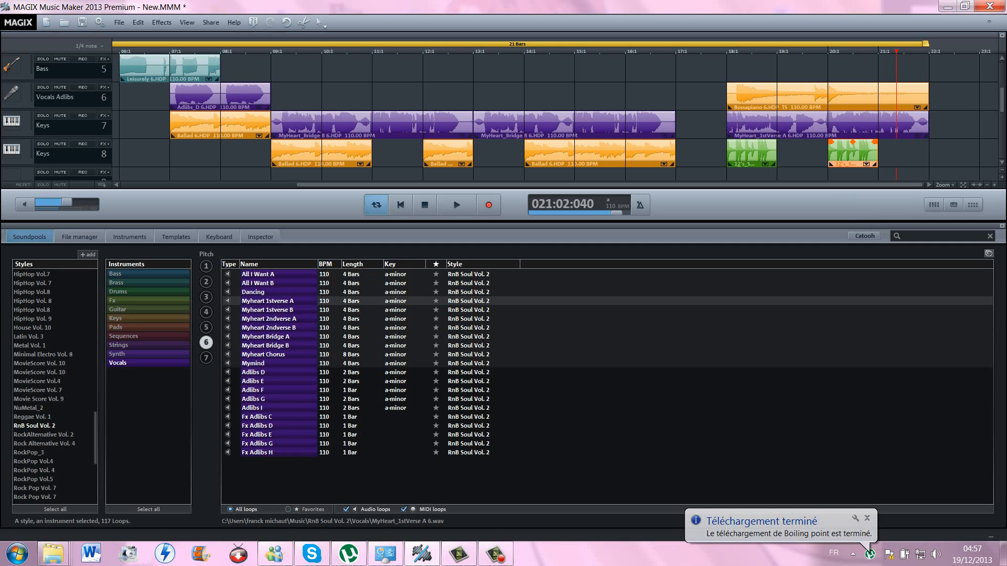
- Paste two more copies of the one-bar drum loop on track 8, at bar 22 and at bar 17
right_click(918, 152)
click(939, 158)
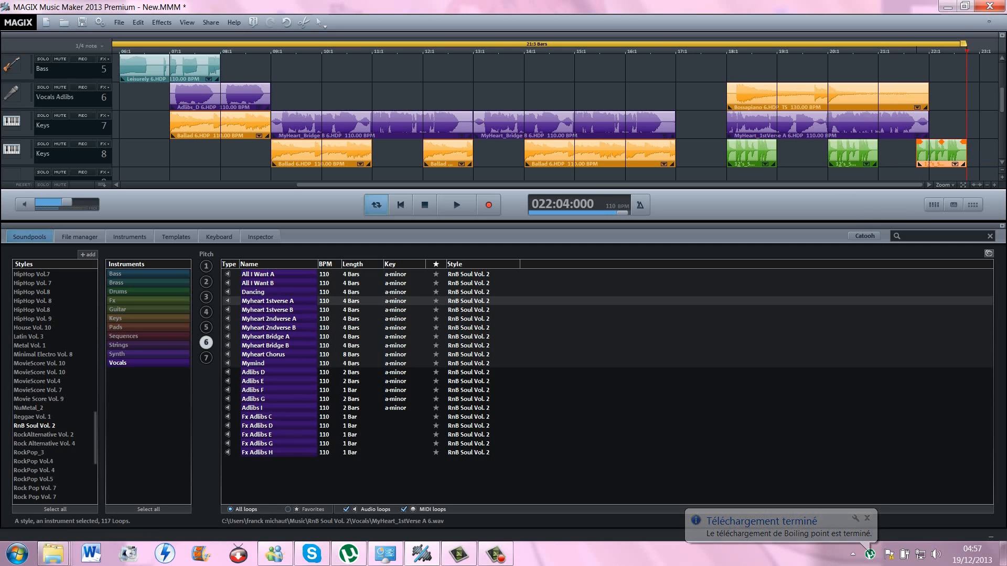
drag(938, 156, 952, 156)
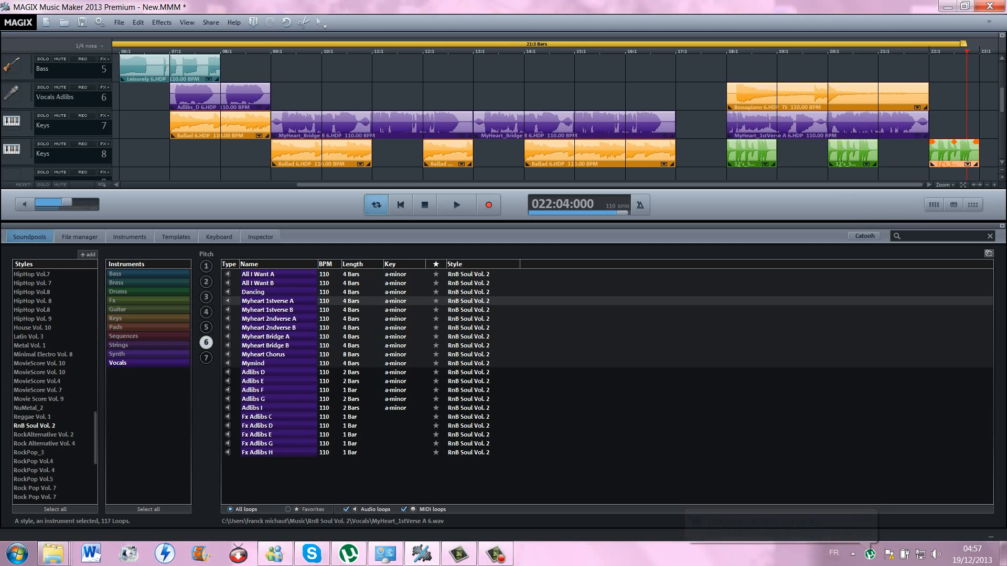
right_click(688, 156)
click(718, 160)
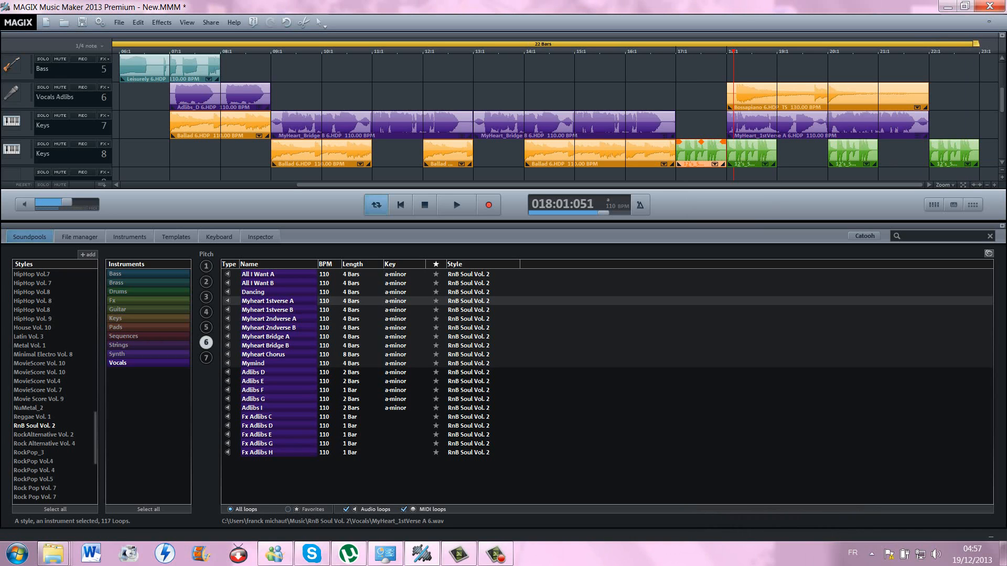
mouse_move(701, 153)
mouse_down()
mouse_move(664, 125)
mouse_move(702, 153)
mouse_up()
click(700, 123)
- Play the arrangement from bar 16 to hear the new section, and stop playback
click(657, 52)
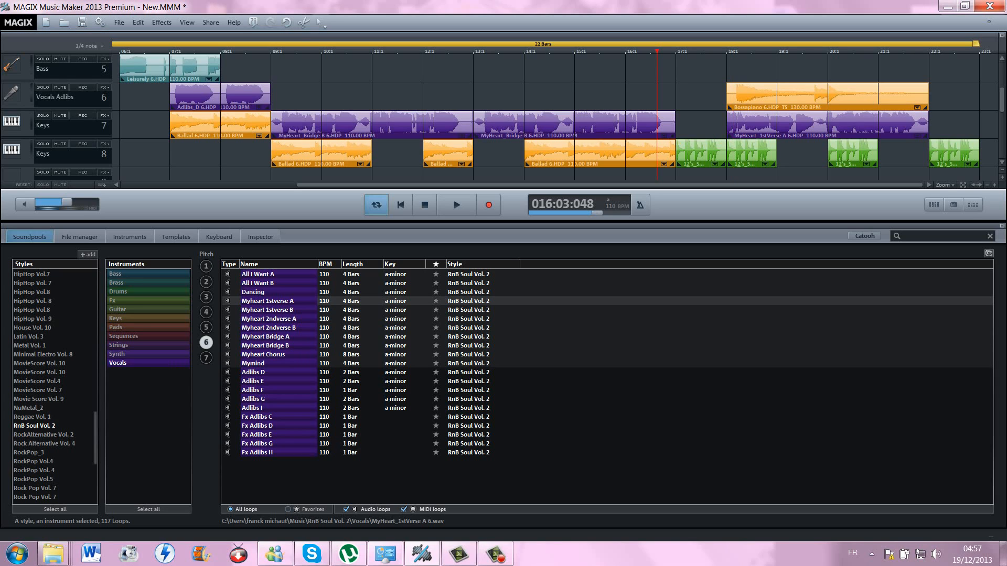
click(456, 205)
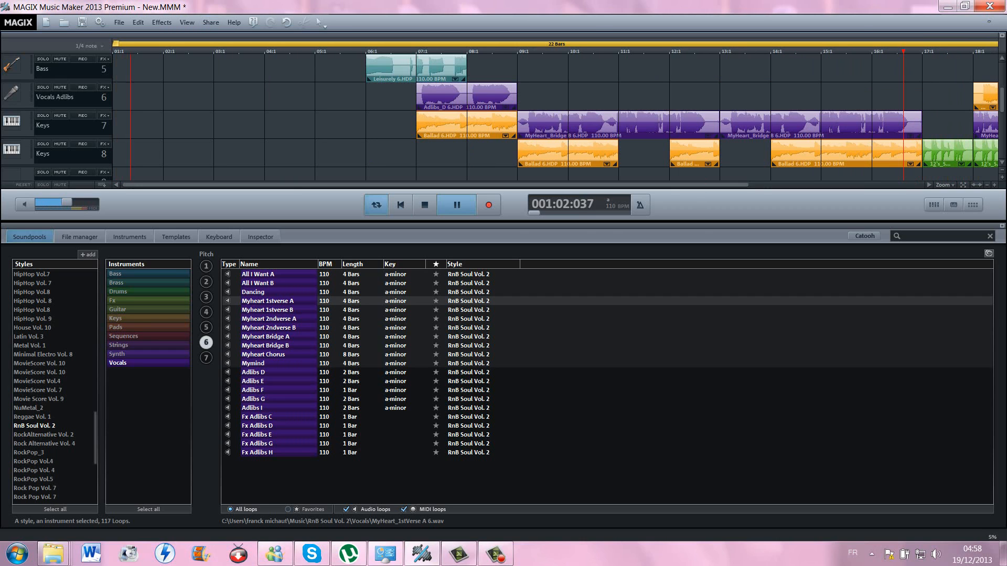
click(425, 205)
scroll(555, 117, up, 4)
scroll(554, 117, right, 5)
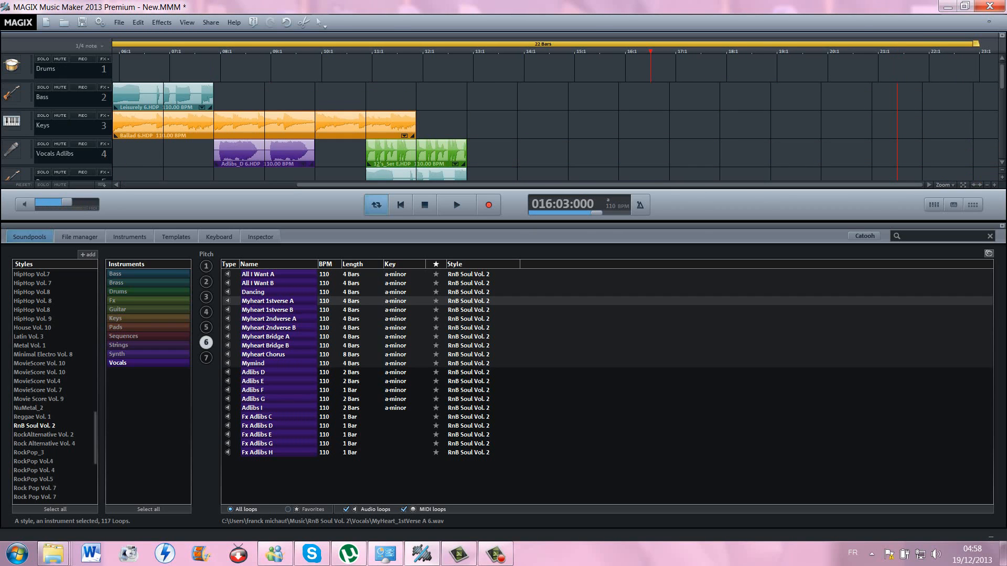
key(space)
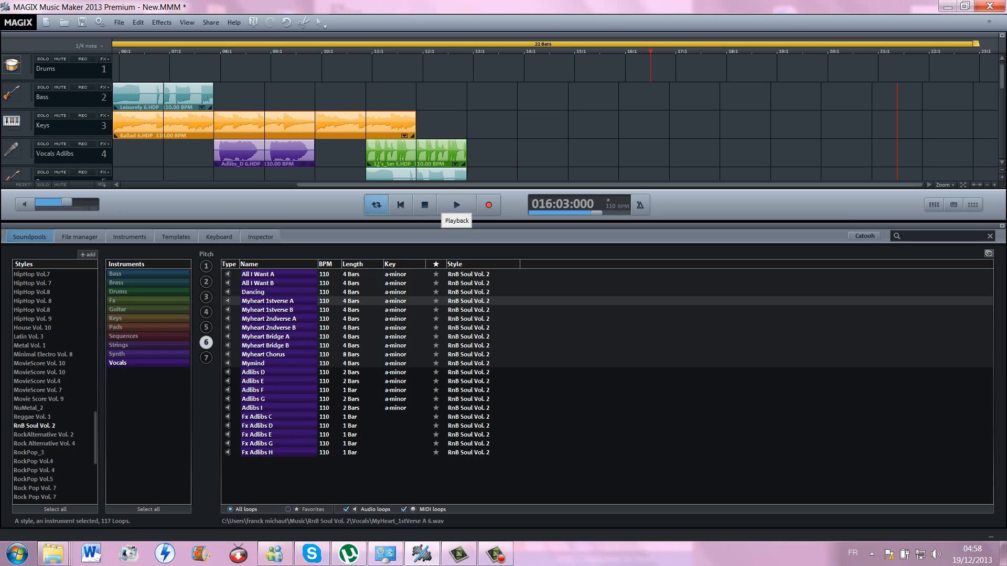
- Export the arrangement as an MP3 file named tuto, saved in the Bureau (desktop) folder
click(119, 22)
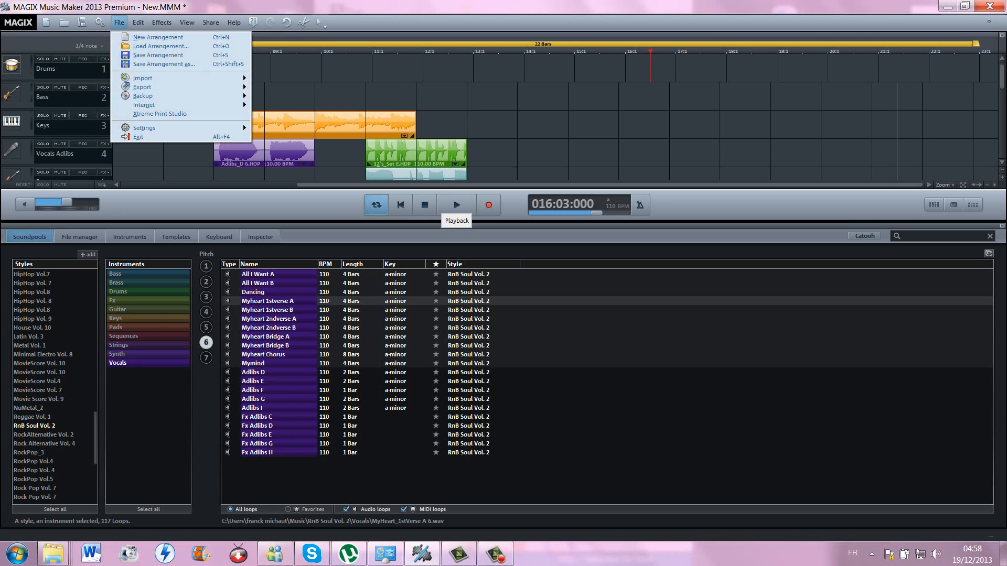
mouse_move(152, 87)
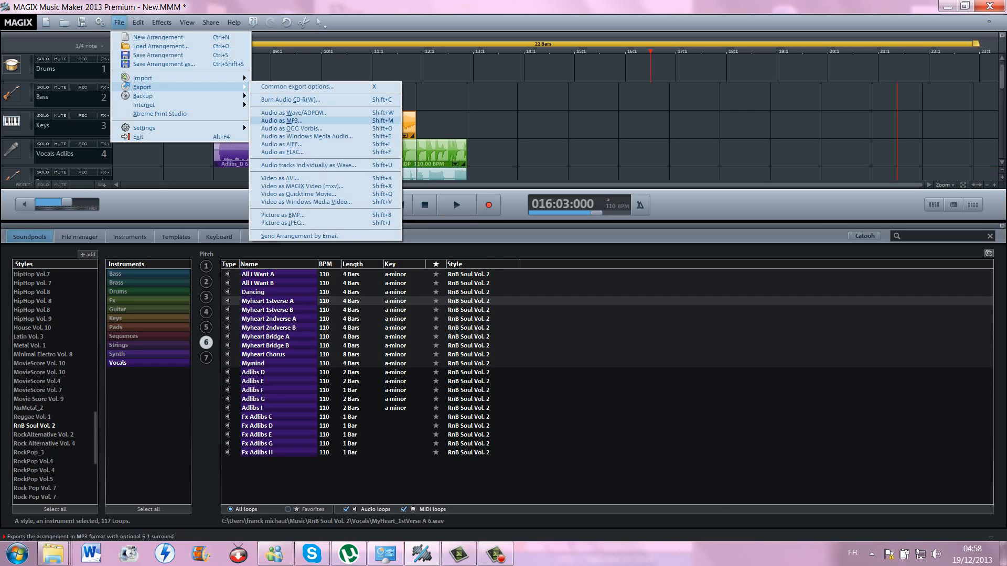
click(283, 120)
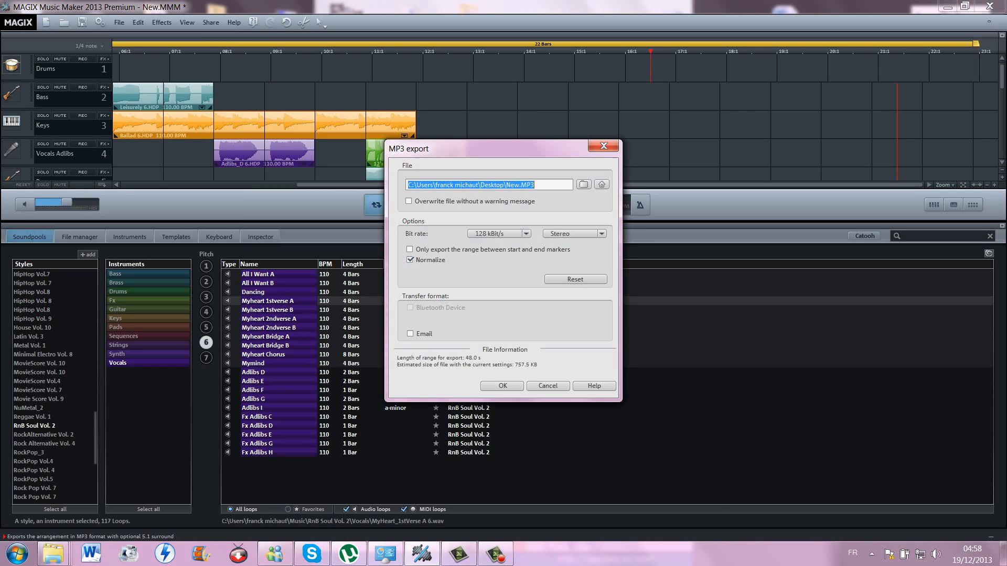
click(583, 185)
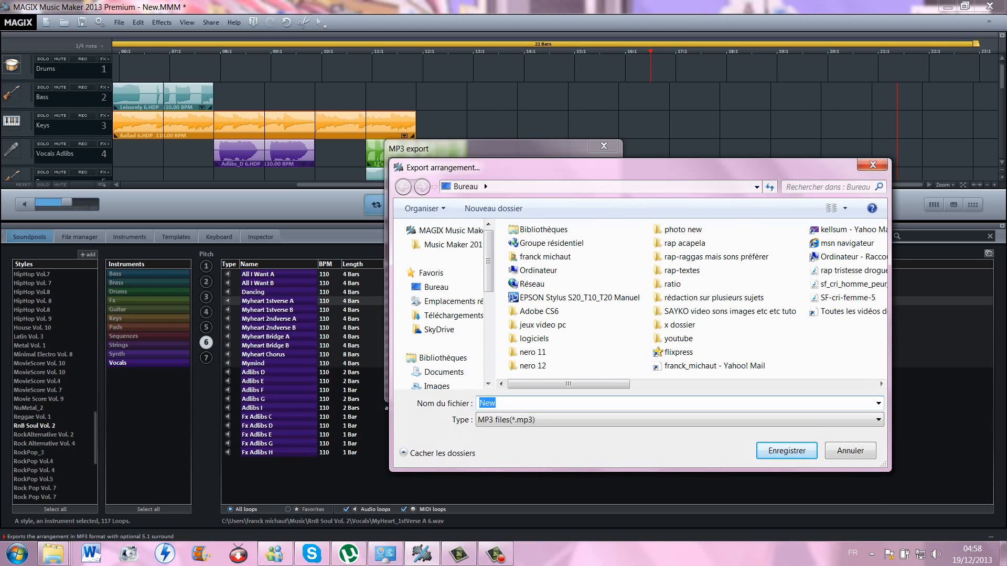
text(tuto)
click(435, 288)
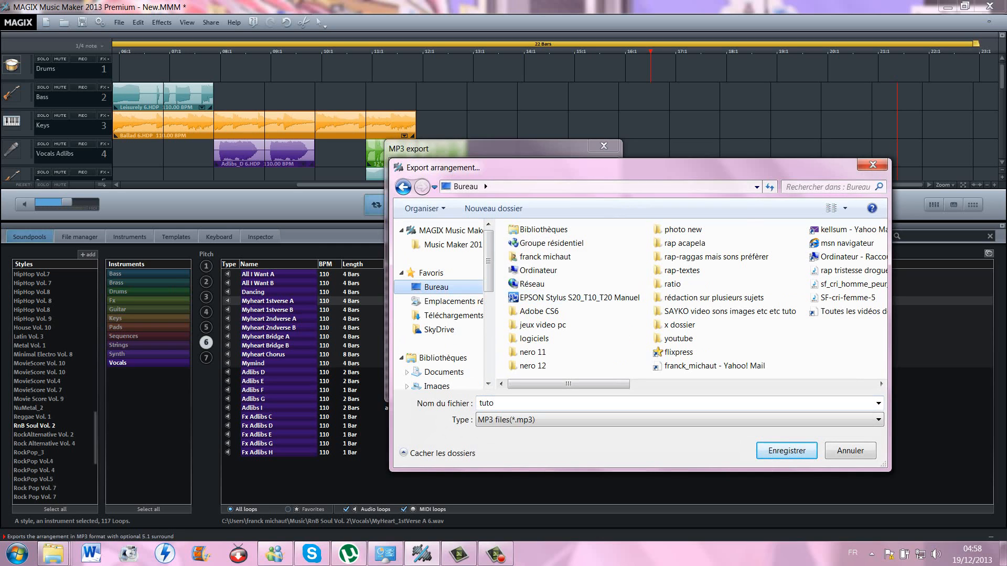
click(787, 451)
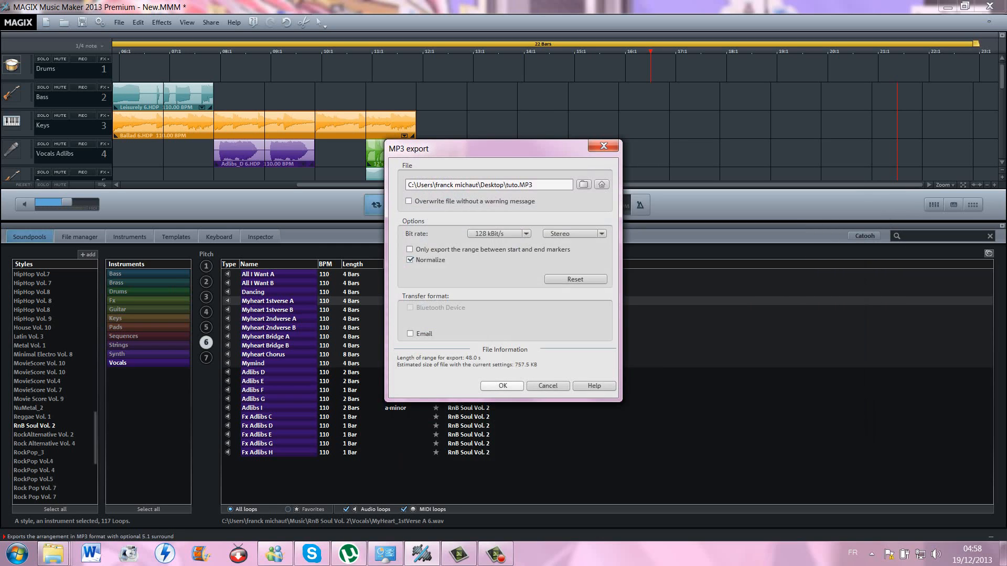
click(502, 386)
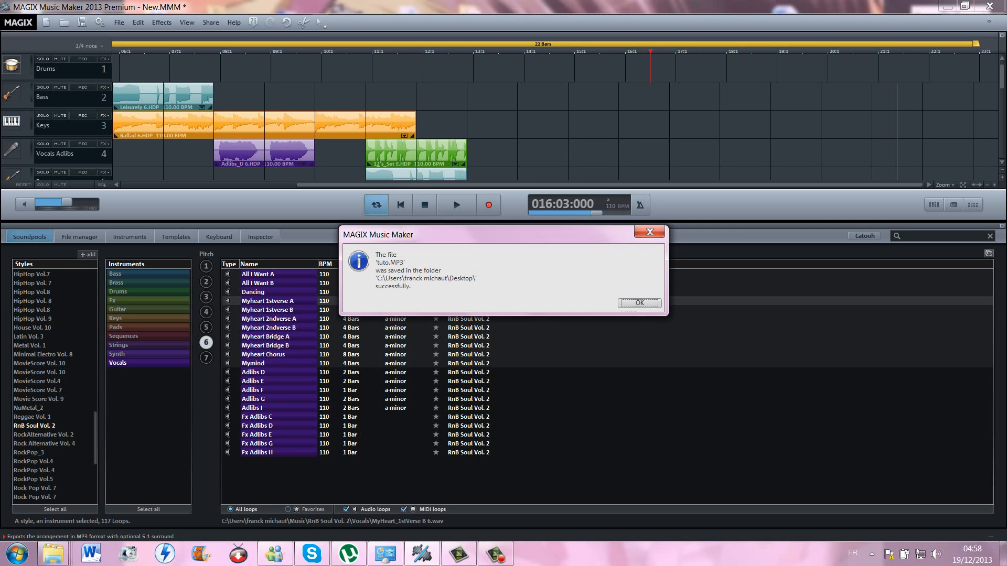
key(Return)
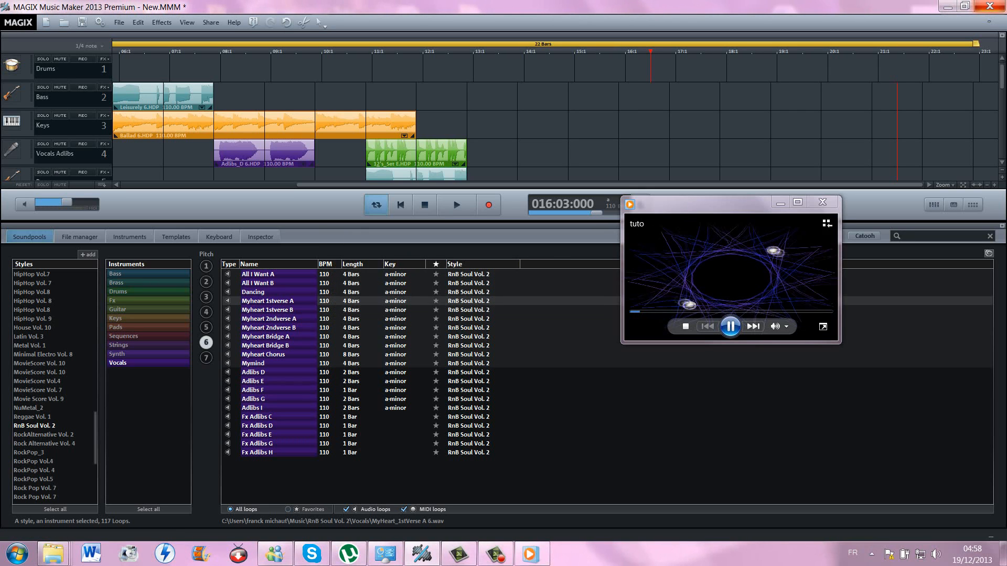
- Exit Music Maker and save the changed arrangement New.MMM
key(alt+F4)
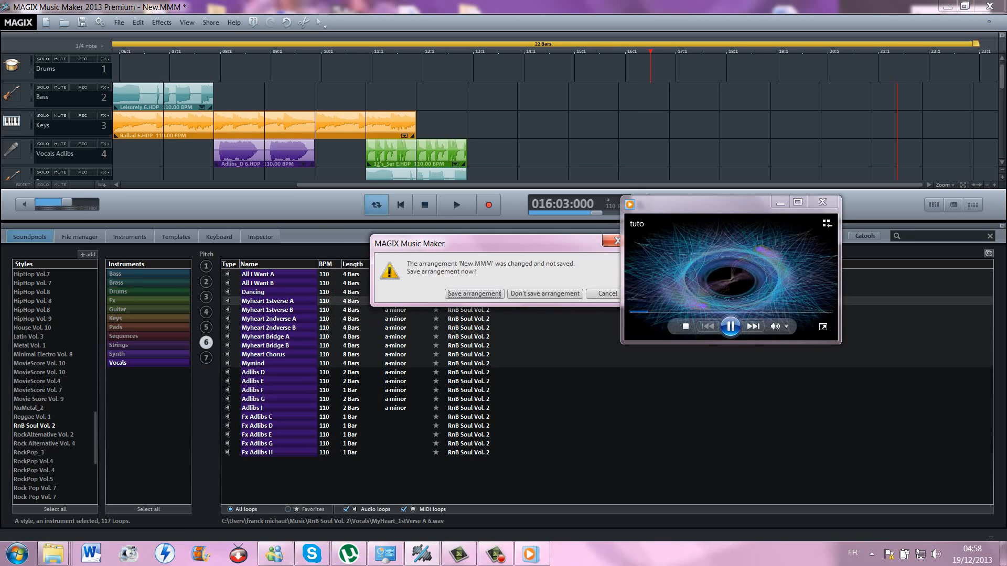
key(Return)
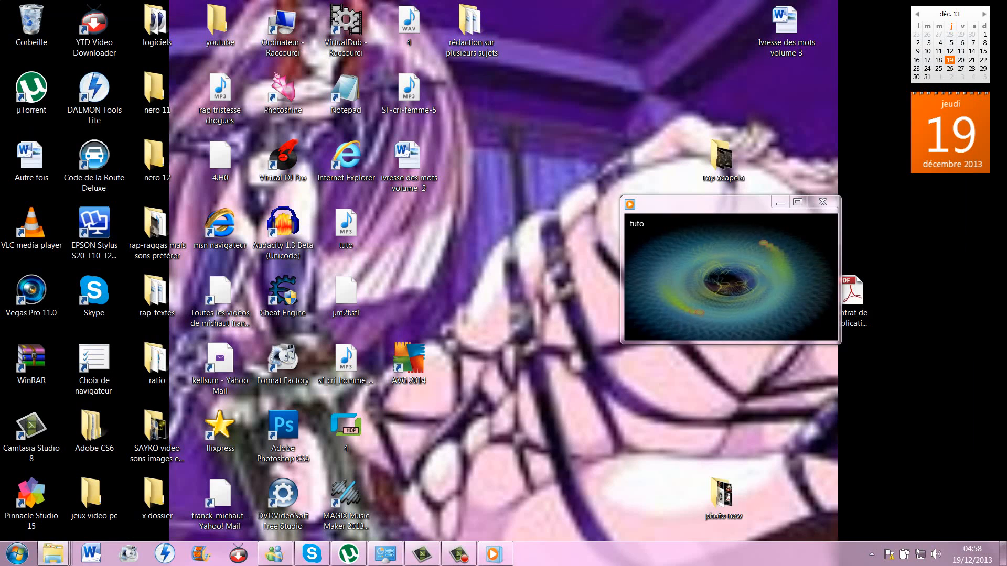
- Enlarge the media player to fill the screen, listen to the exported tuto track, and pause playback
click(798, 202)
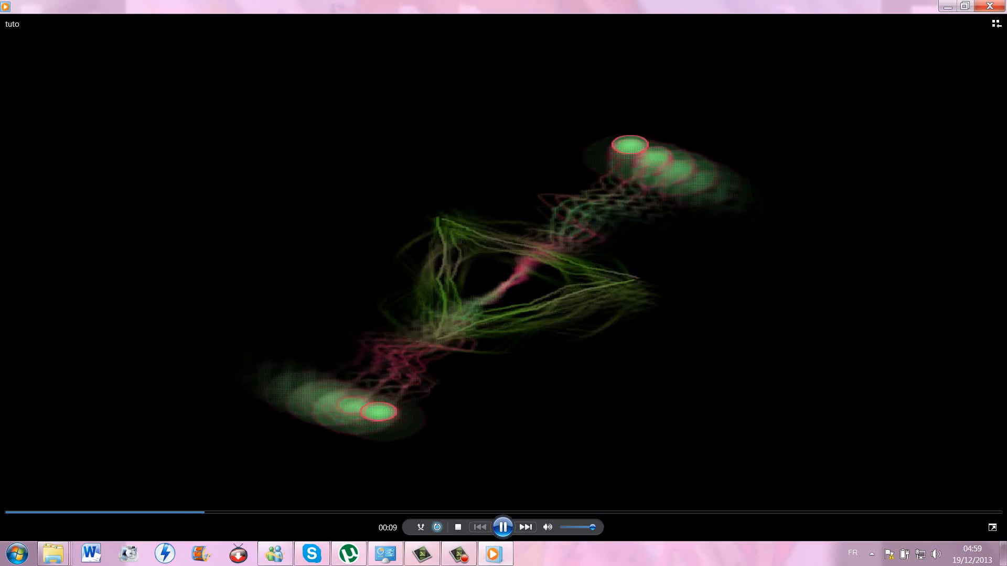
click(459, 554)
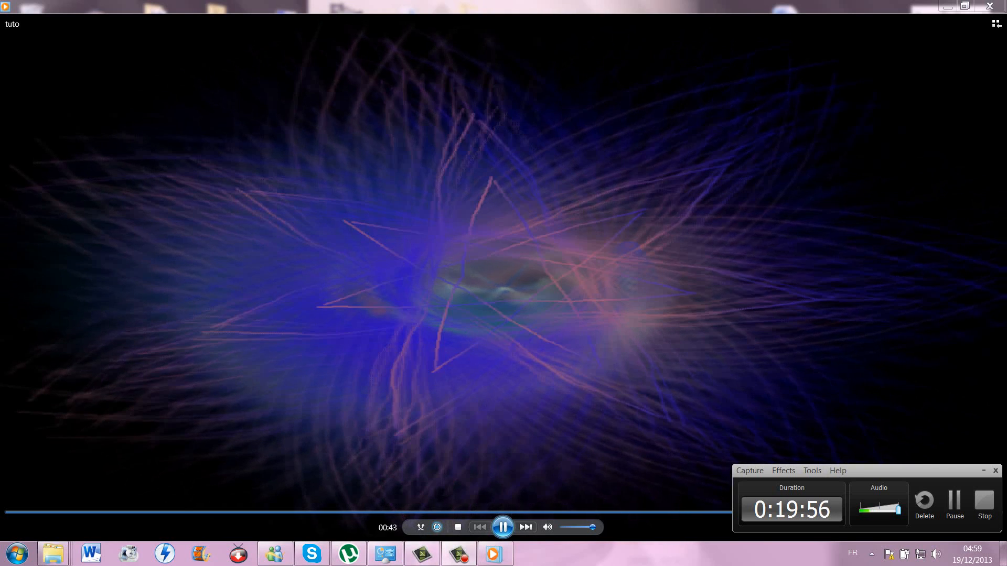
click(503, 527)
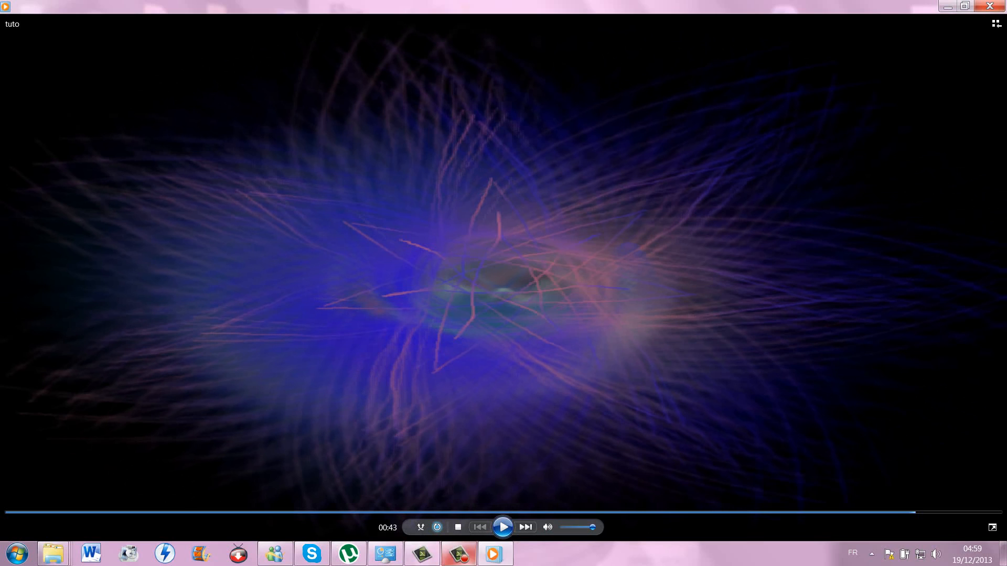
click(459, 555)
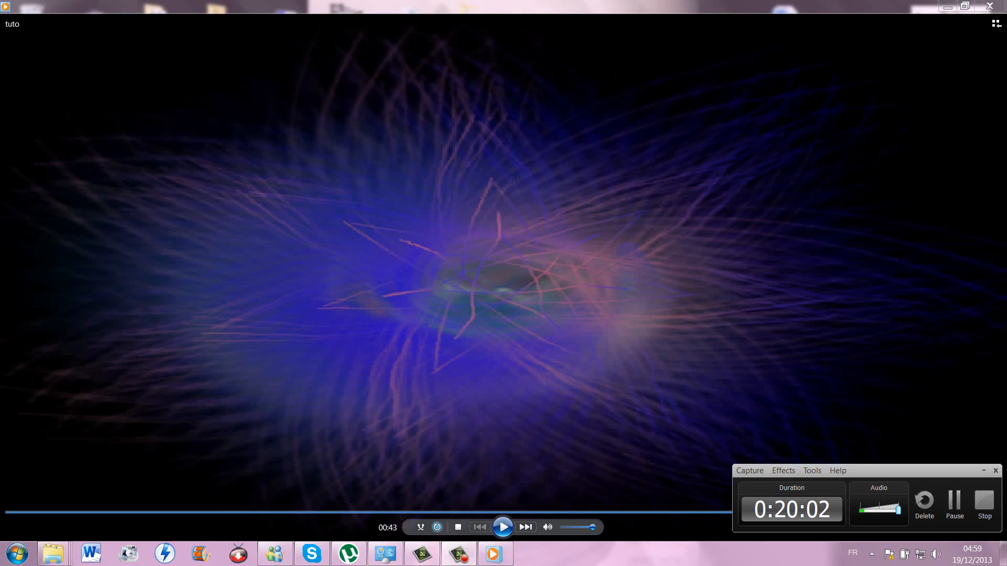